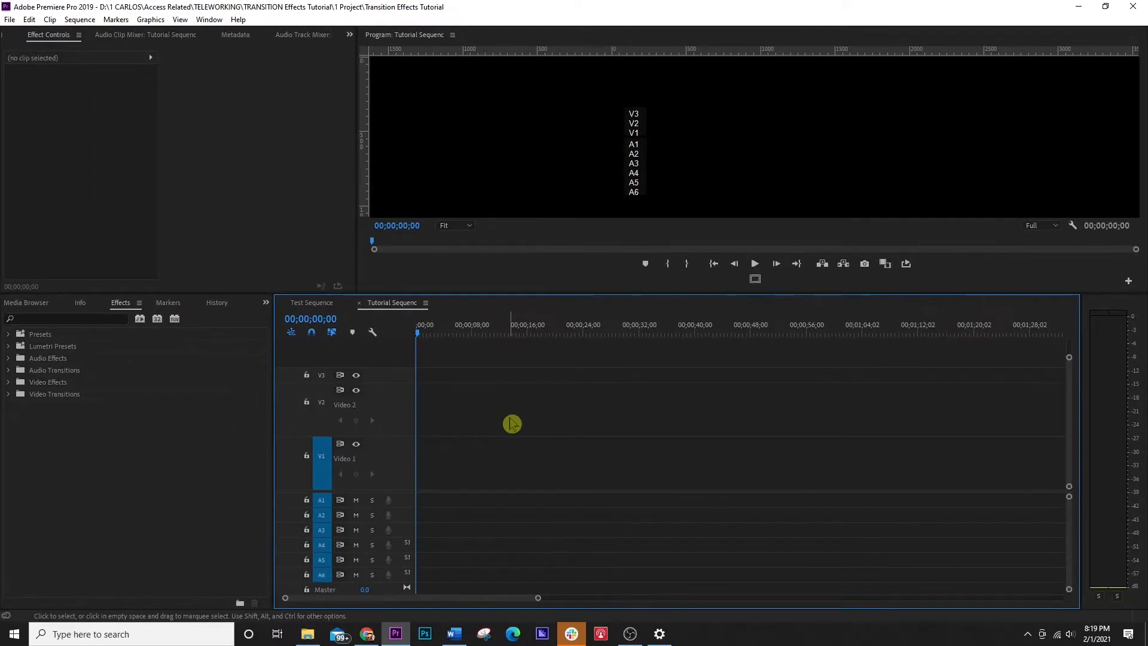
Place Turtle.mp4 at the start of the Video 1 track and Cliffside.mp4 directly after it, then preview the sequence.
click(265, 302)
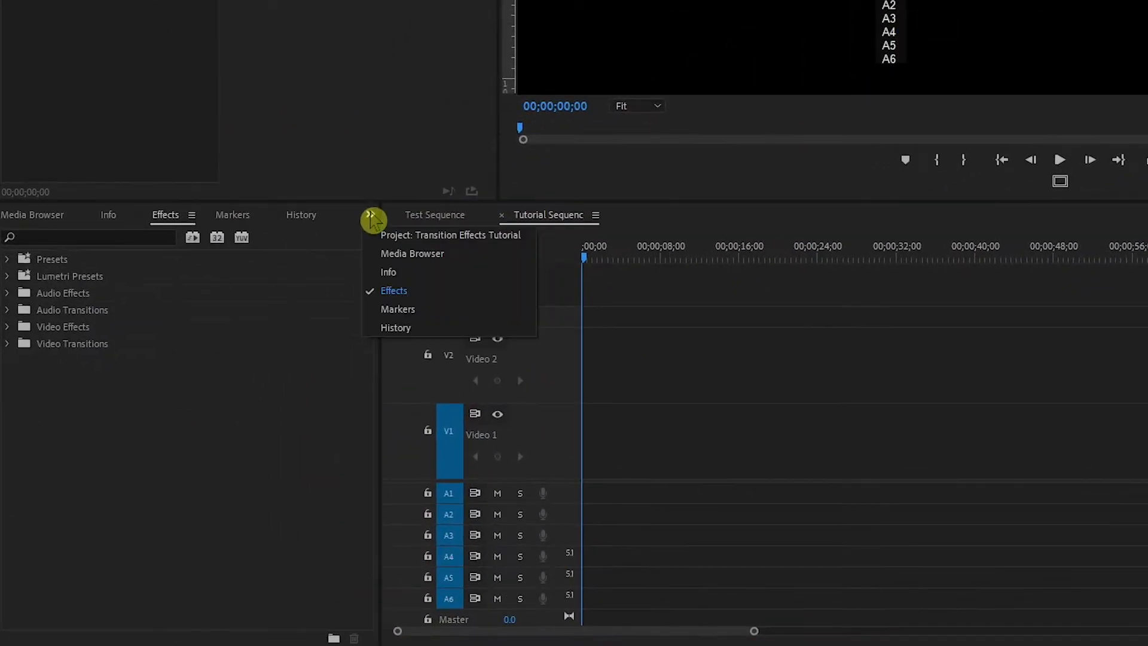
click(475, 239)
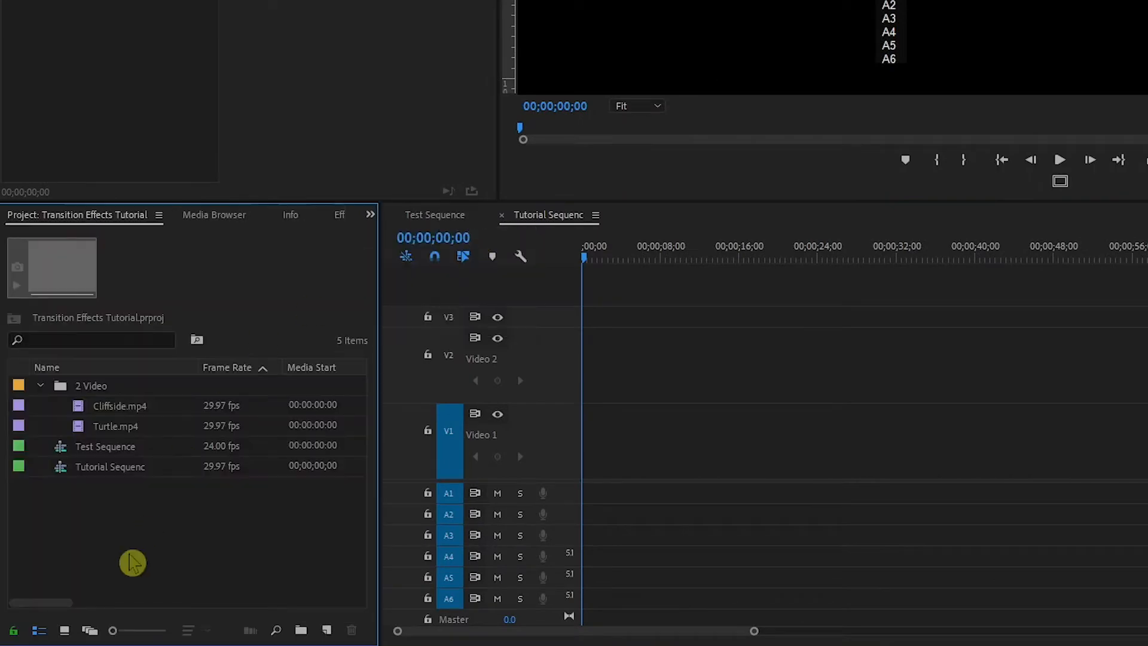
click(82, 406)
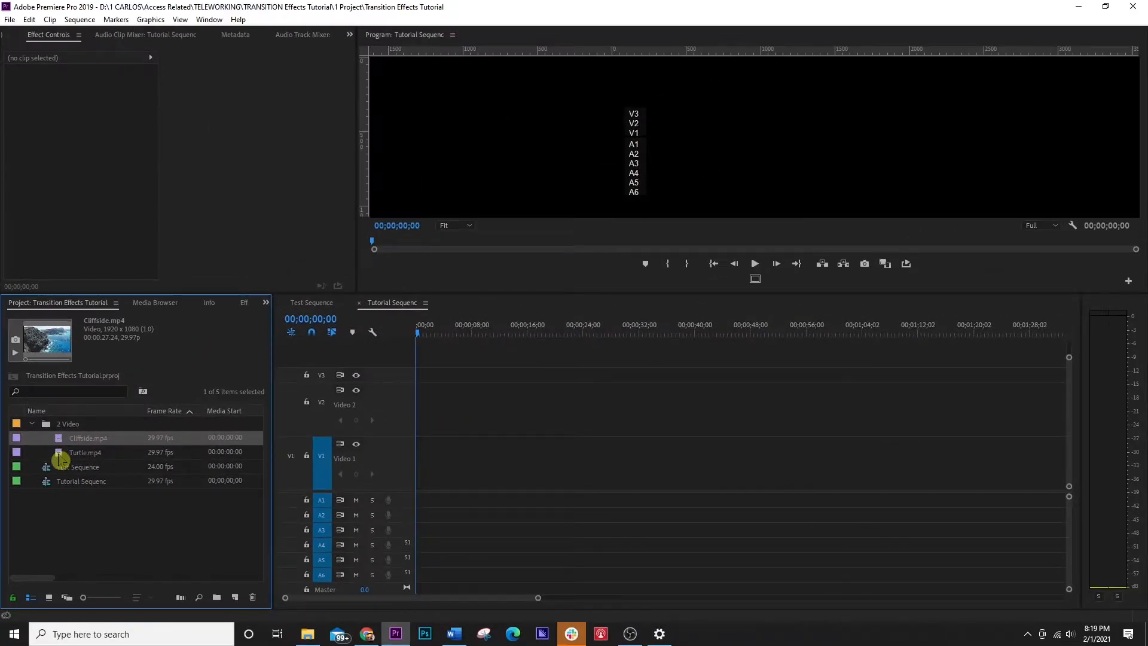
drag(60, 454, 418, 463)
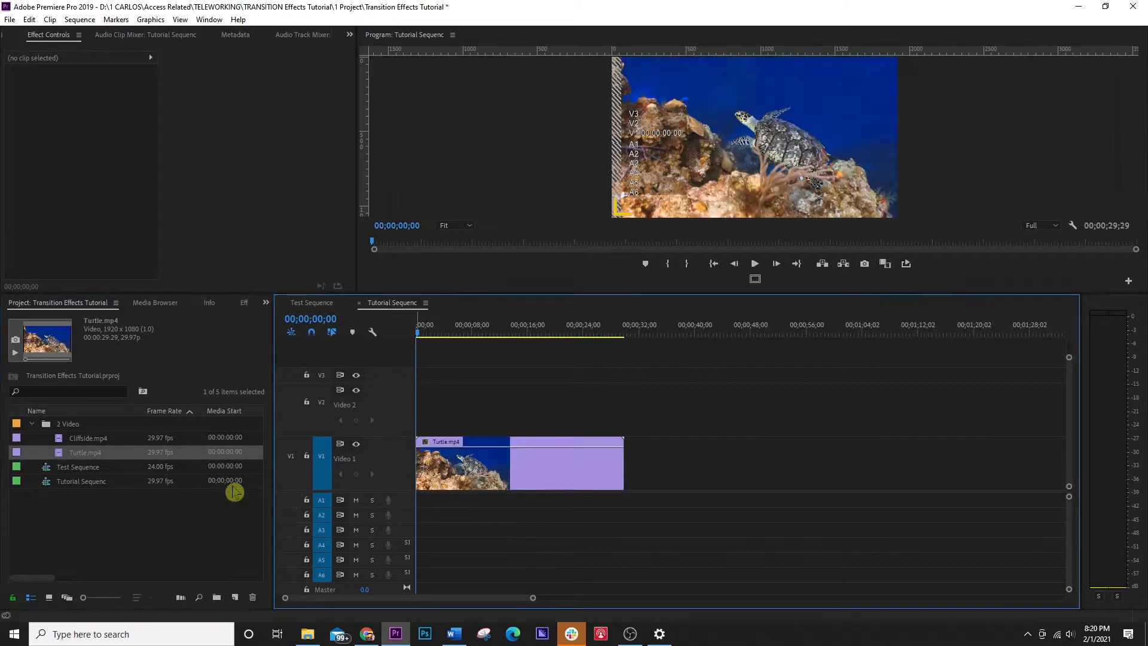
click(88, 438)
drag(60, 442, 627, 463)
key(space)
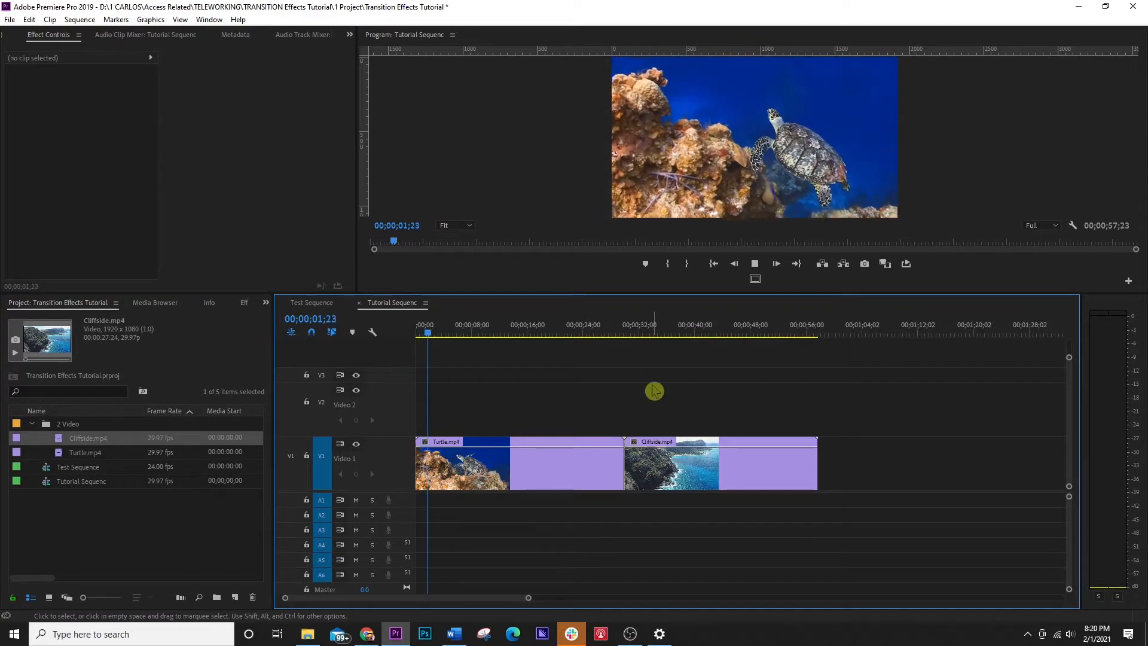
click(600, 338)
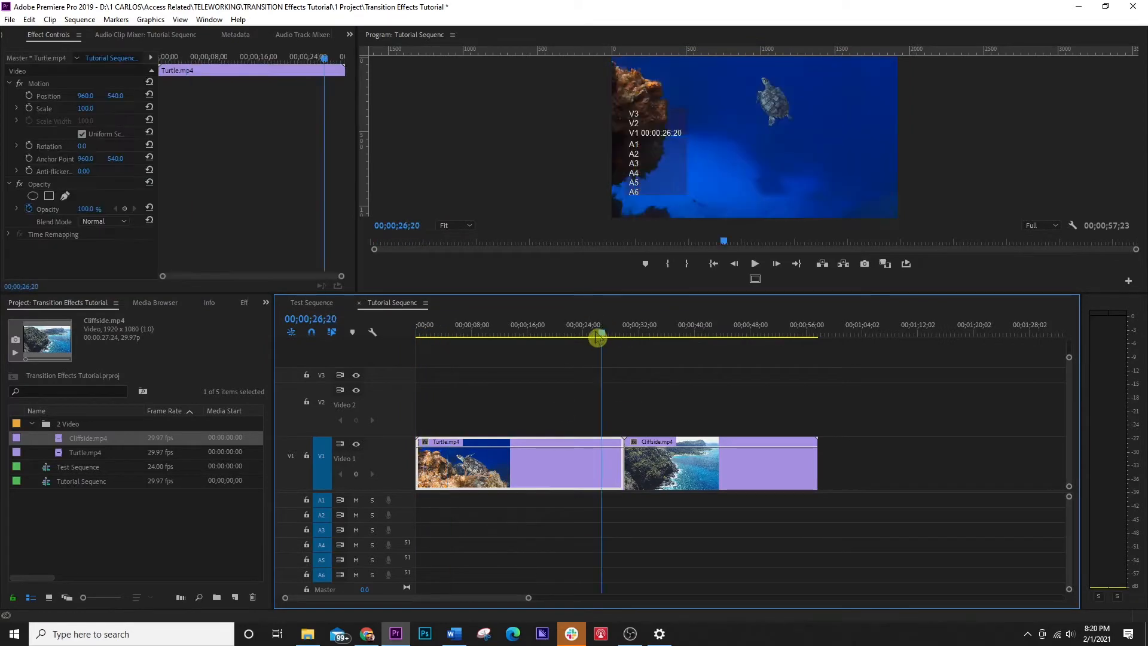
Show the available effects and expand the 3D Motion group of the video transitions.
click(205, 22)
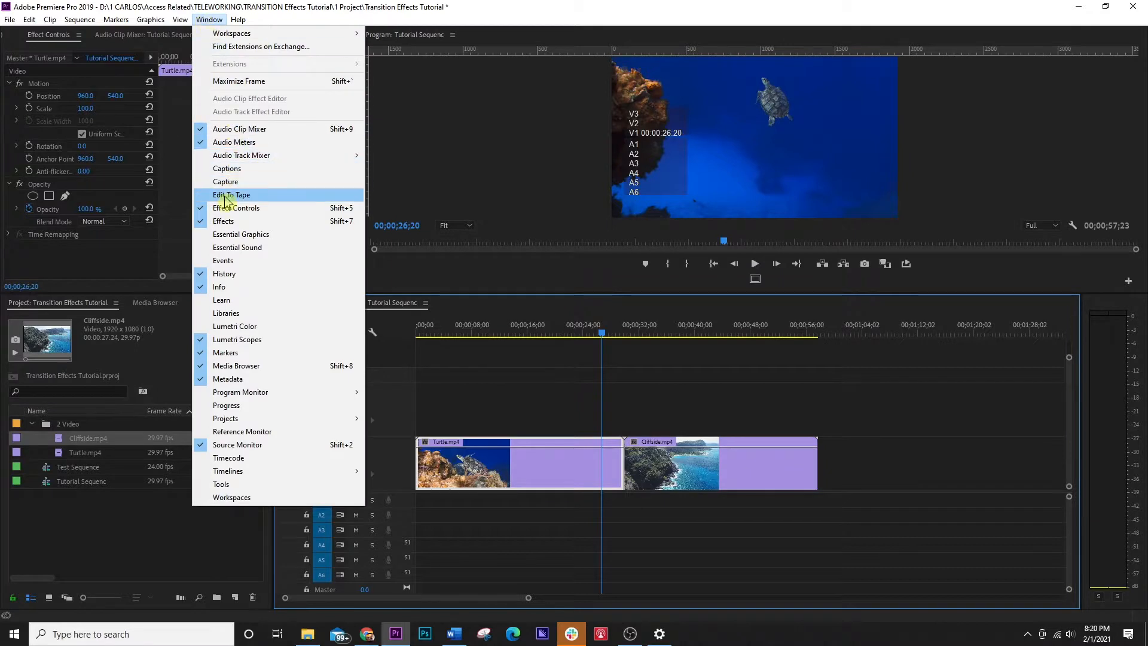
click(224, 222)
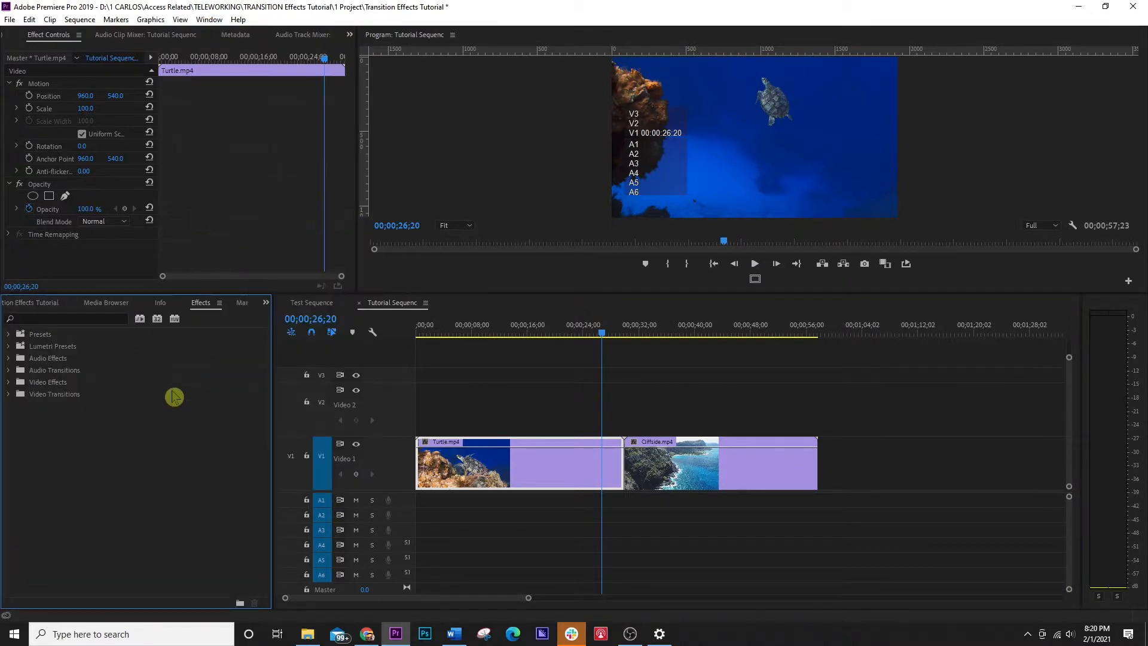
click(9, 395)
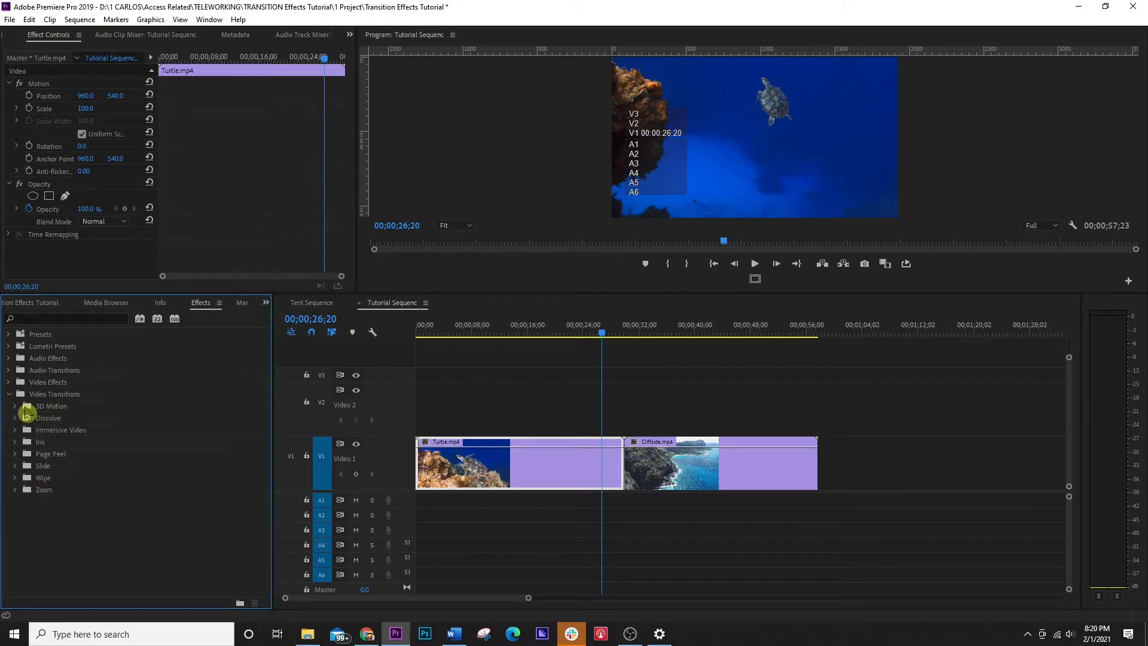
click(16, 406)
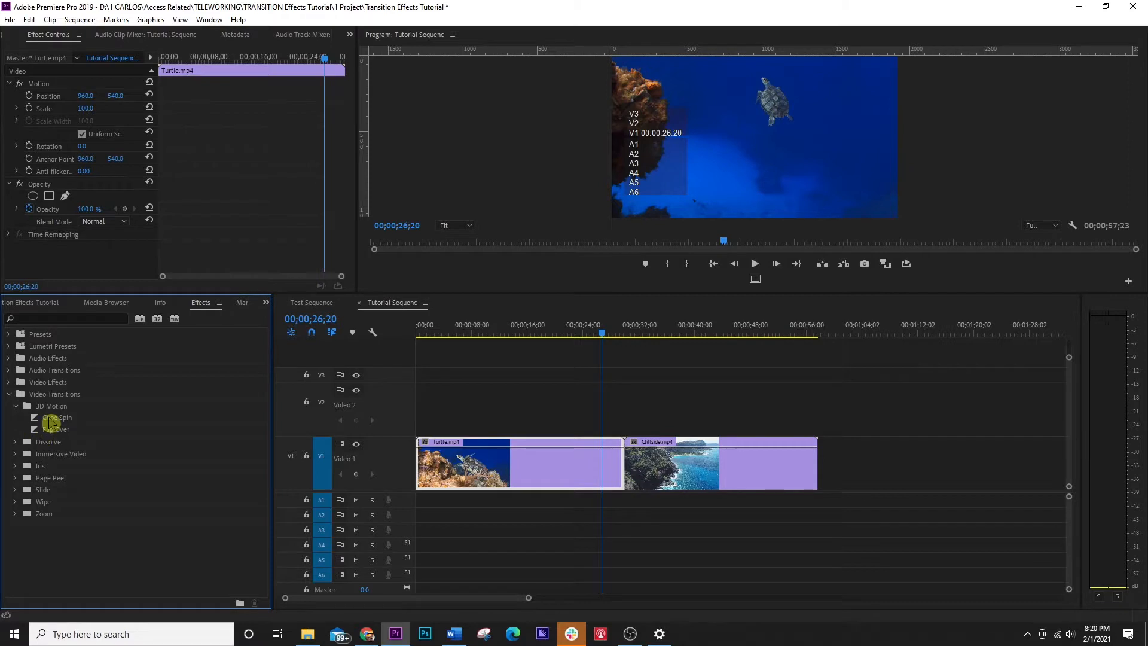
Apply the Cube Spin transition at the cut between Turtle.mp4 and Cliffside.mp4, accepting repeated frames.
click(52, 420)
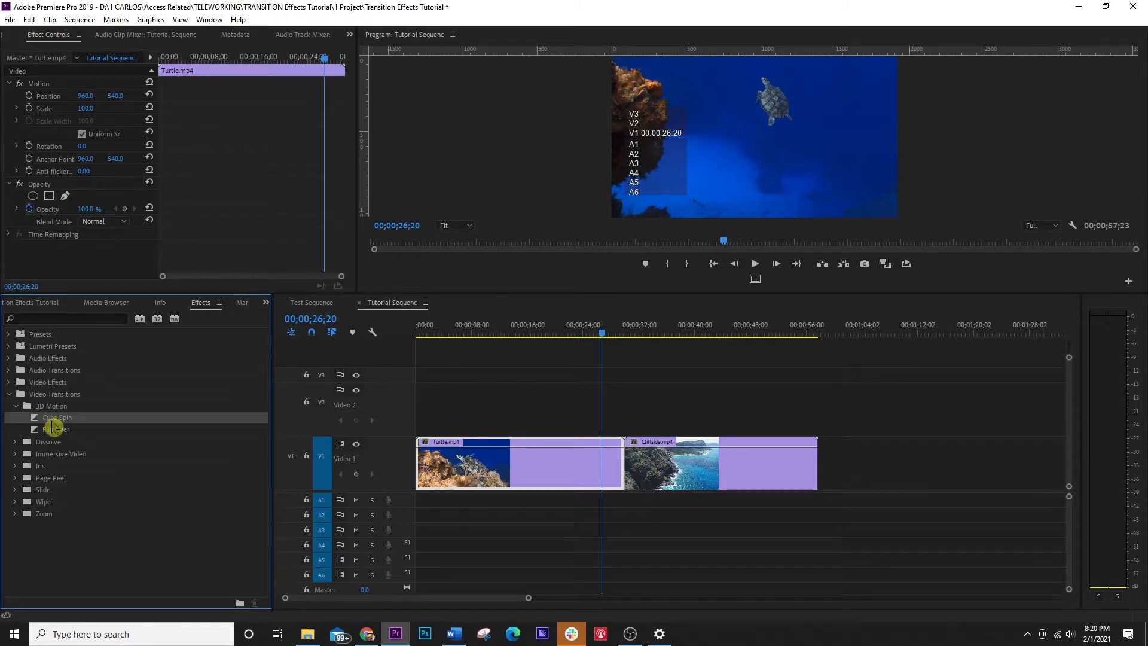
drag(52, 422, 627, 466)
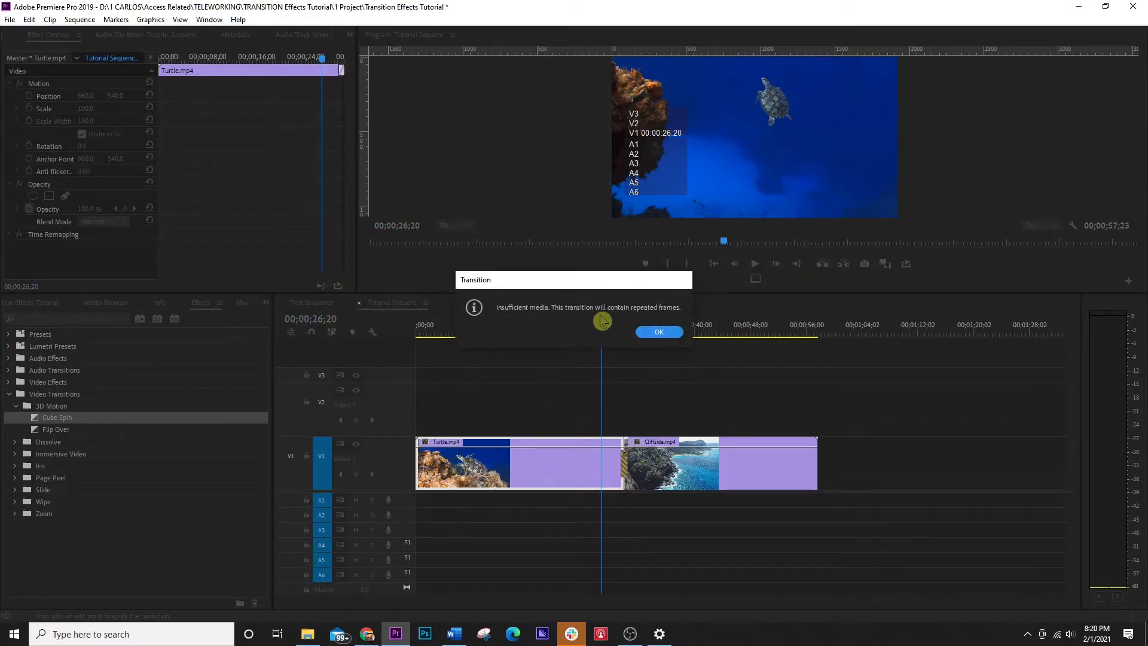
click(660, 332)
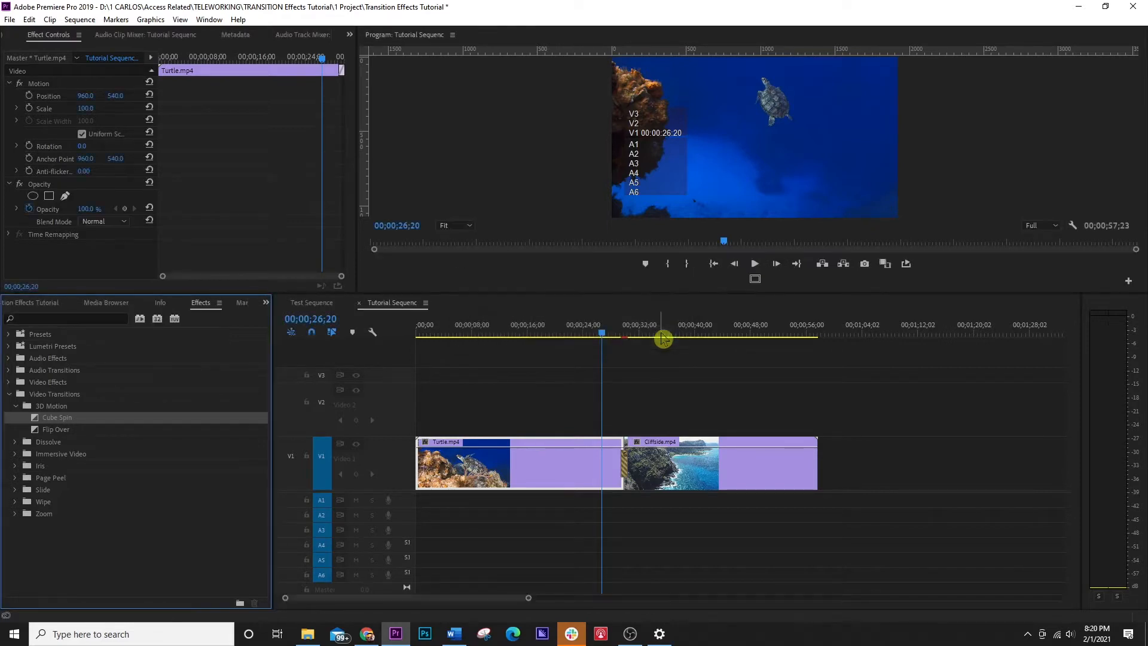
Play back the Cube Spin transition across the cut, starting shortly before it at 00;00;28;09.
click(612, 333)
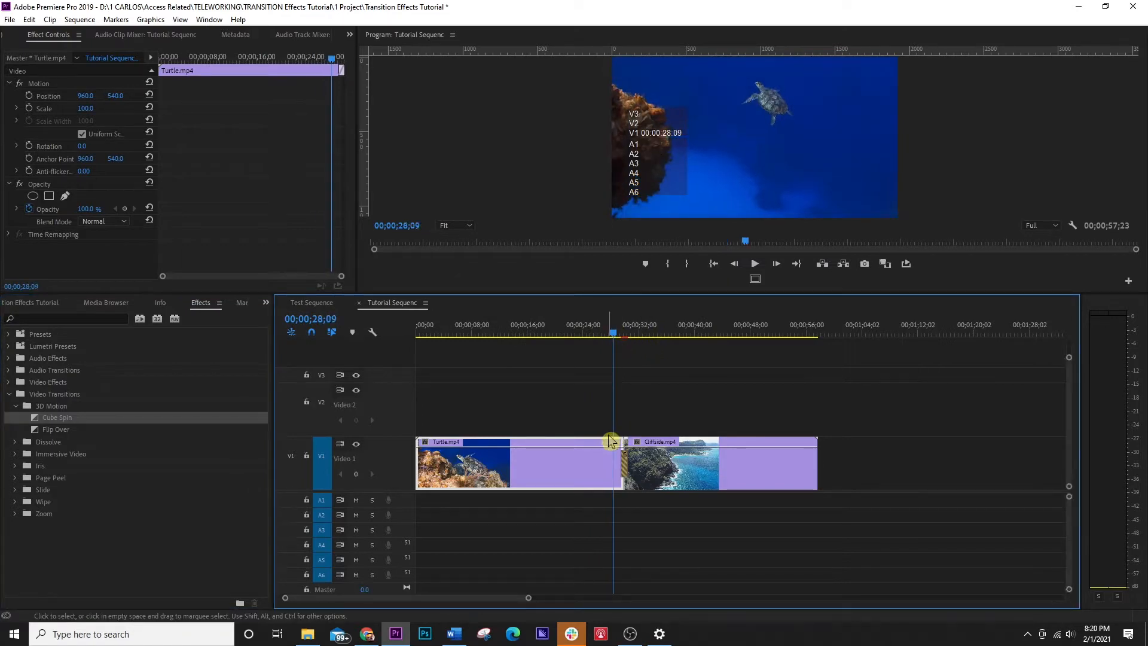
key(equal)
key(equal)
key(equal)
key(equal)
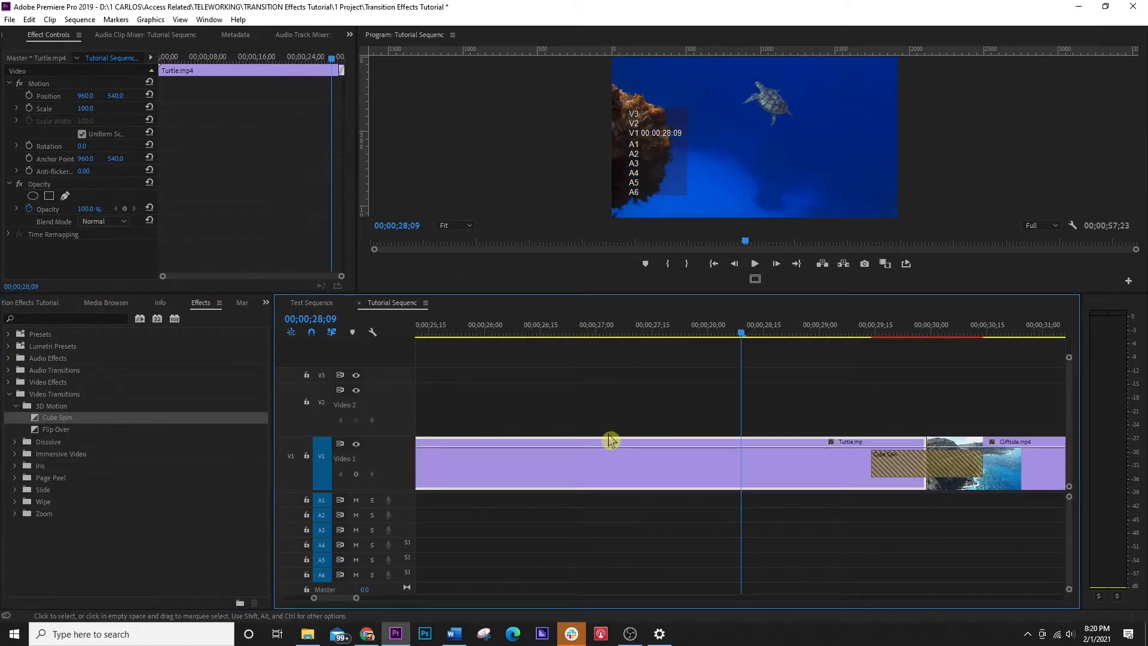
key(space)
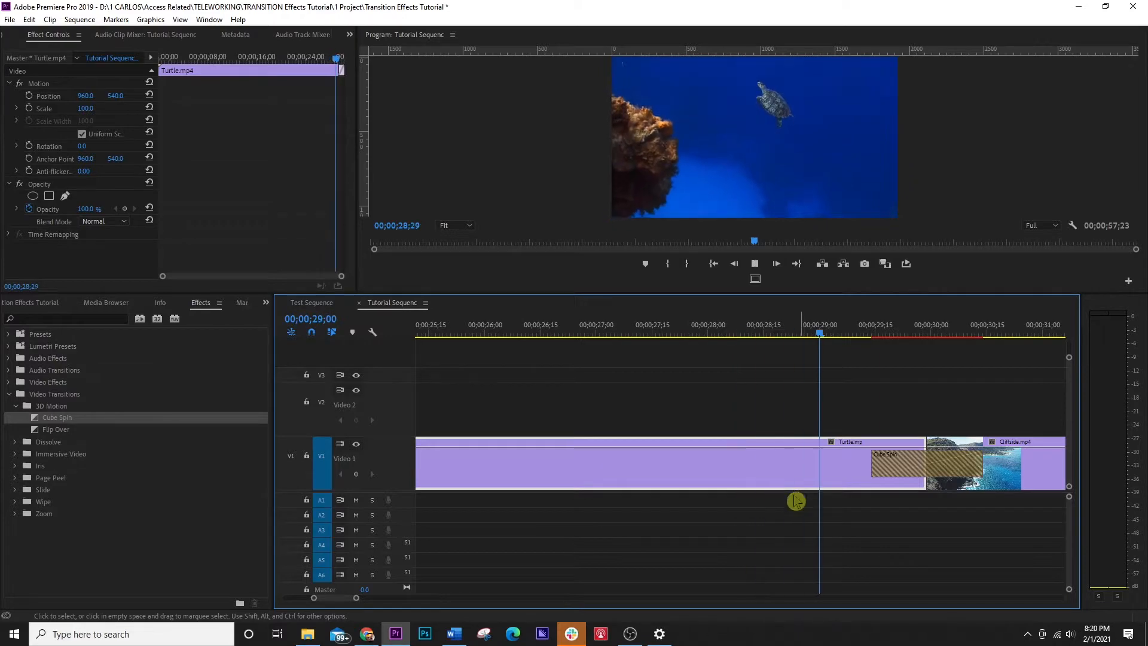
key(space)
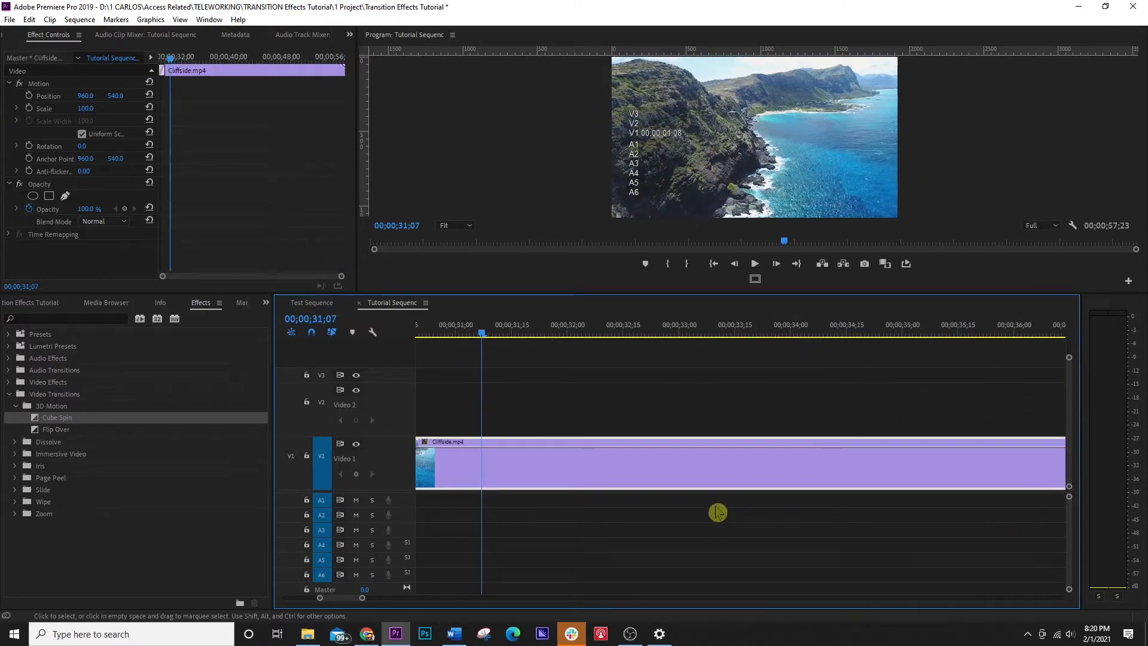
Lengthen the Cube Spin transition across the cut to a duration of about 00;00;14;16.
key(minus)
key(minus)
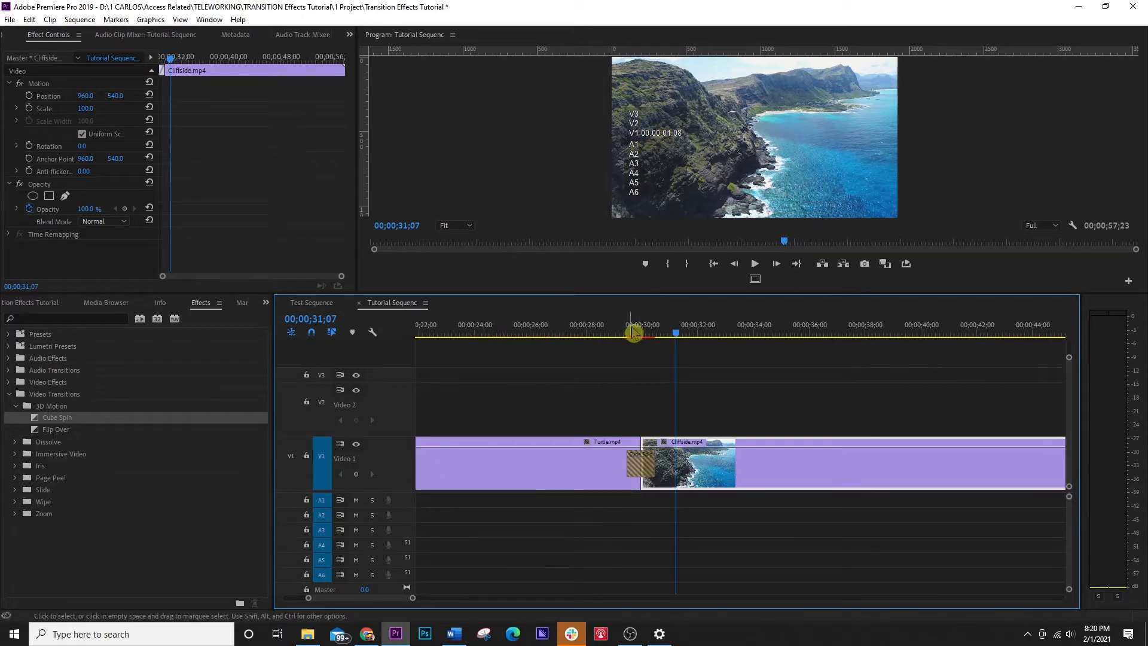
click(643, 326)
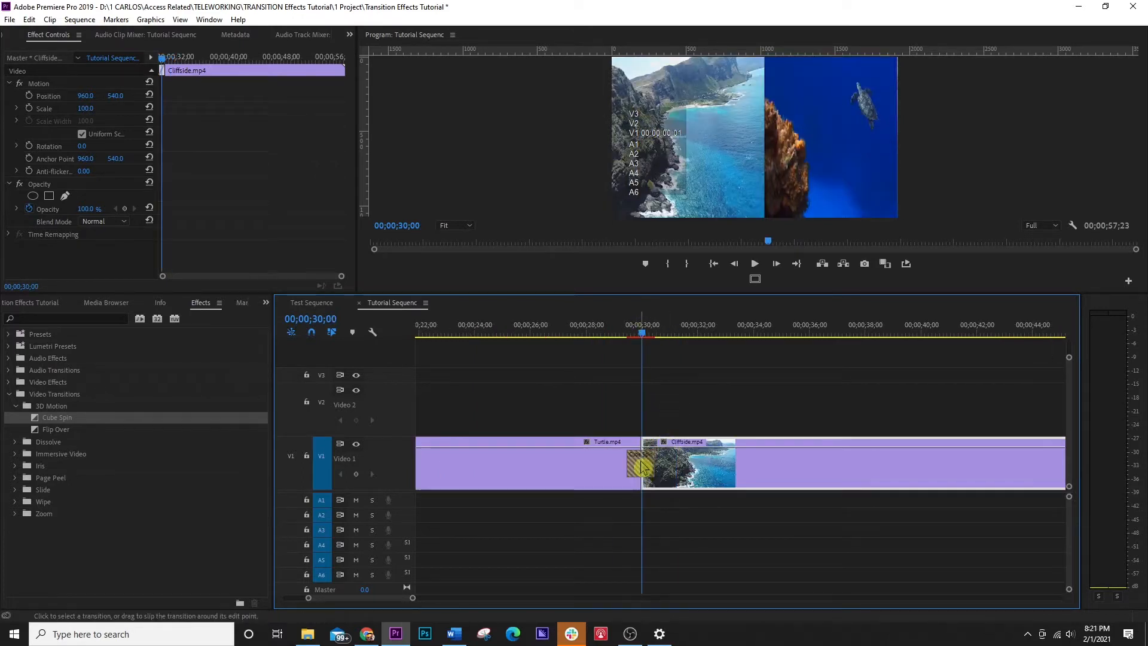
drag(642, 466, 580, 468)
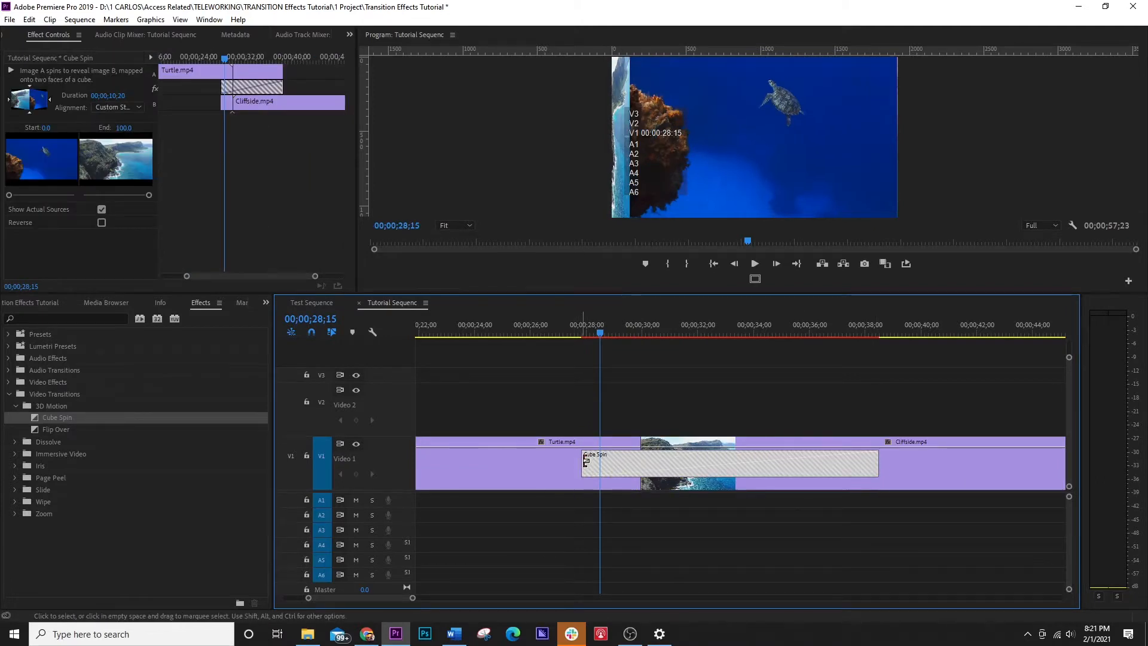
drag(587, 462, 475, 467)
Play back the lengthened Cube Spin transition from 00;00;23;03.
click(449, 326)
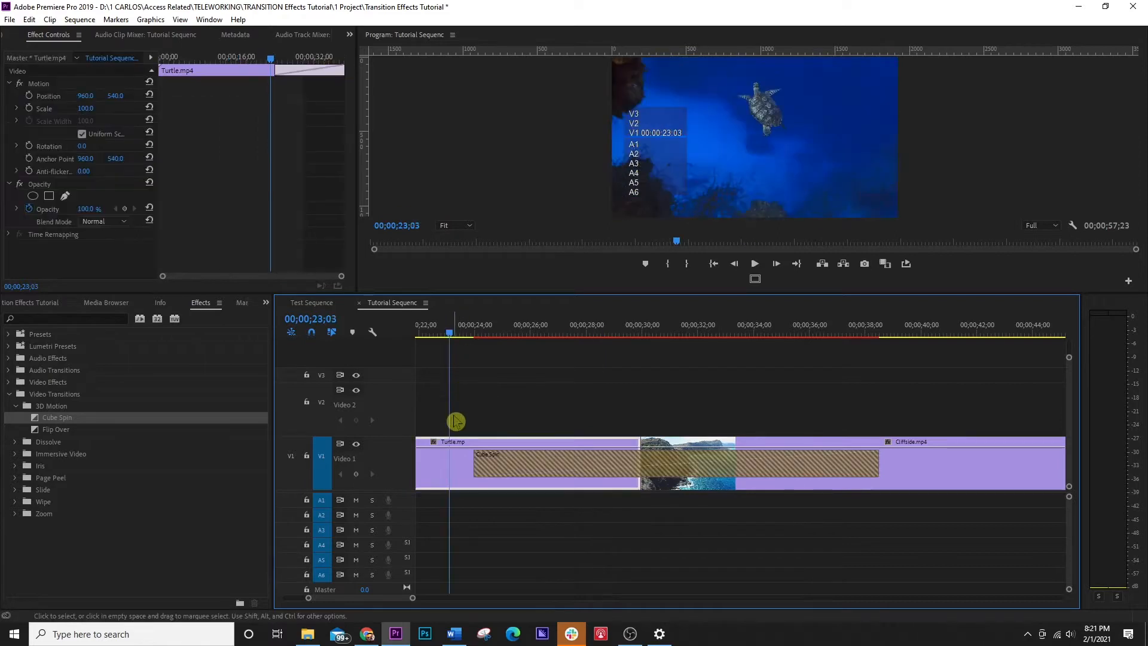
key(space)
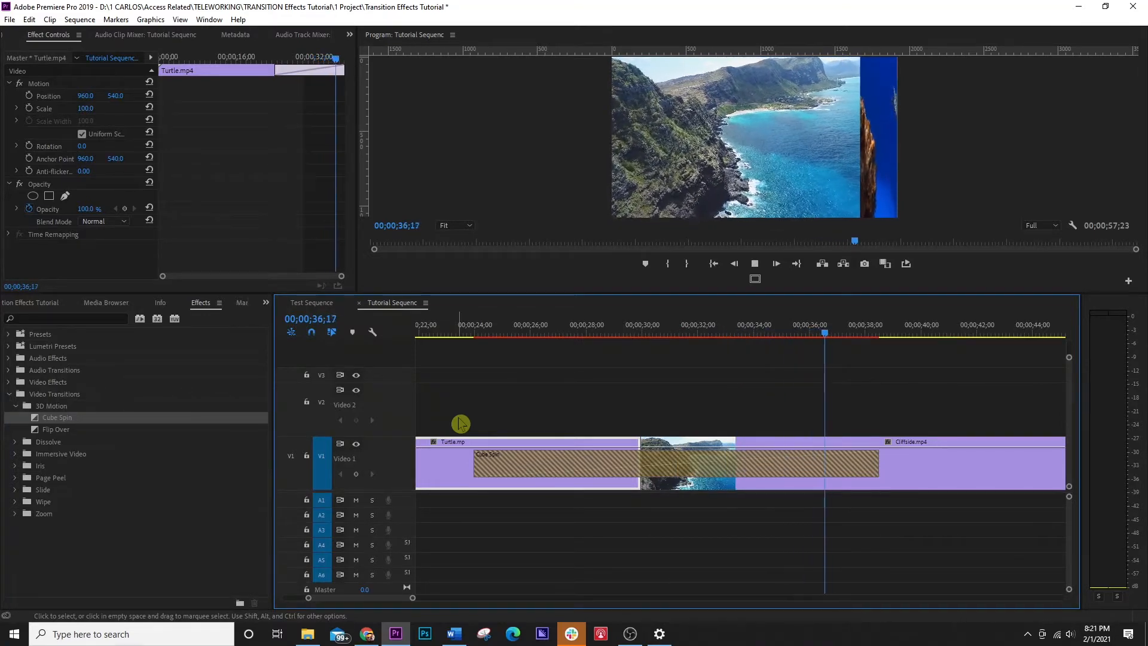
key(space)
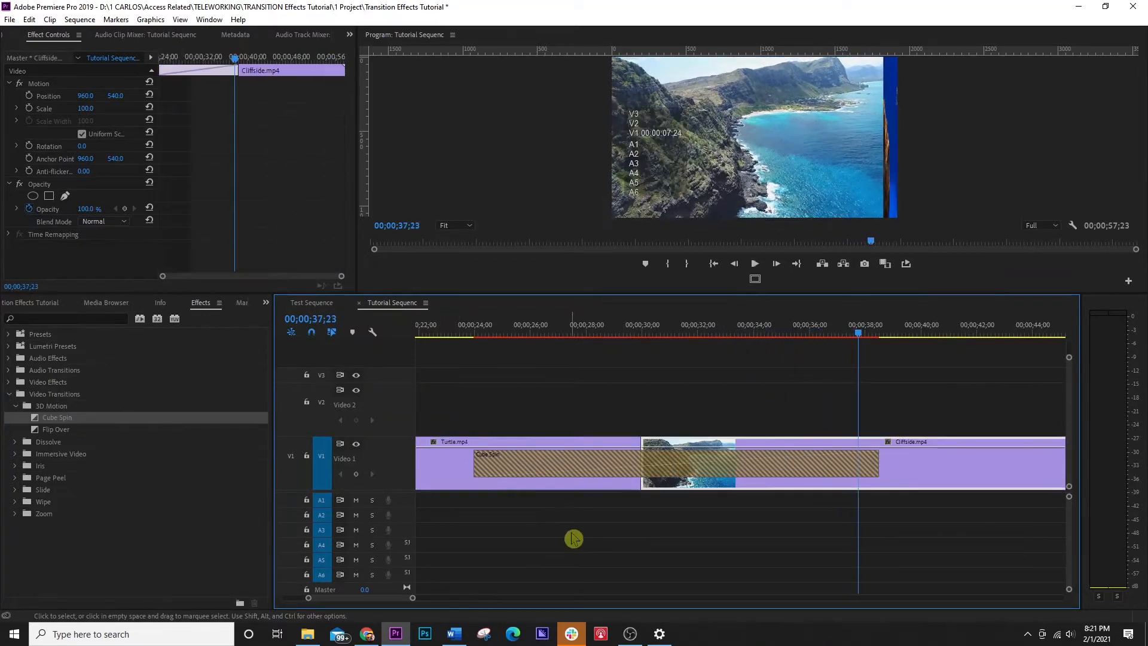
Remove the Cube Spin transition from the cut between Turtle.mp4 and Cliffside.mp4.
click(640, 468)
right_click(640, 469)
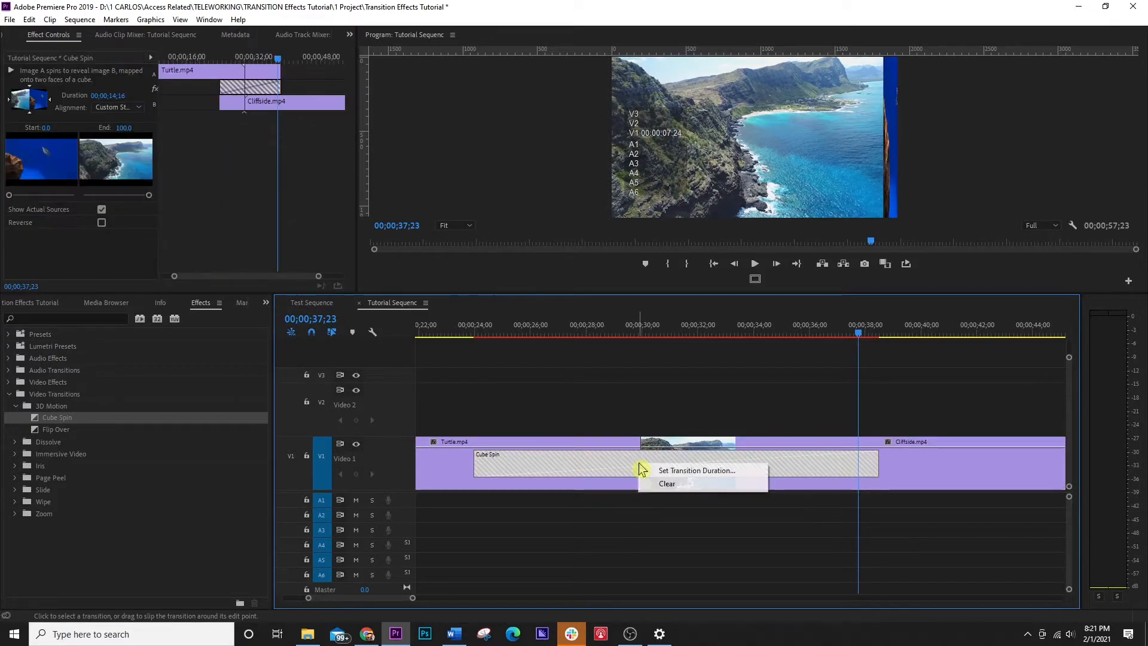
click(666, 484)
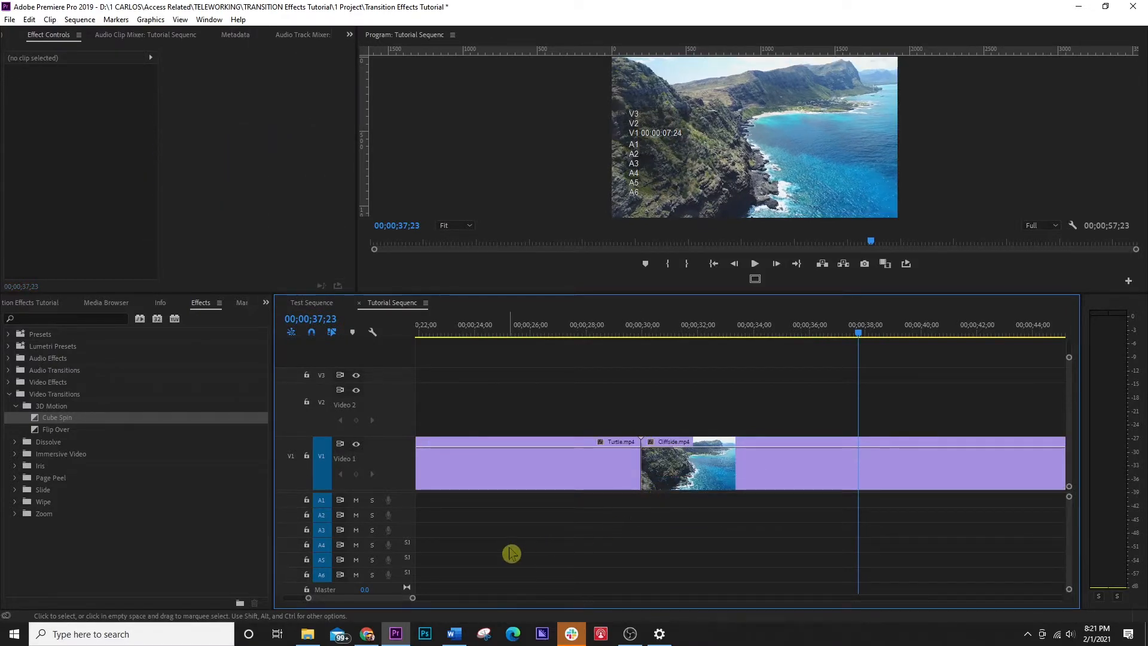
Move Turtle.mp4 onto the Video 2 track with its end slightly overlapping Cliffside.mp4, and add Cube Spin to the end of Turtle.mp4.
drag(541, 475, 704, 426)
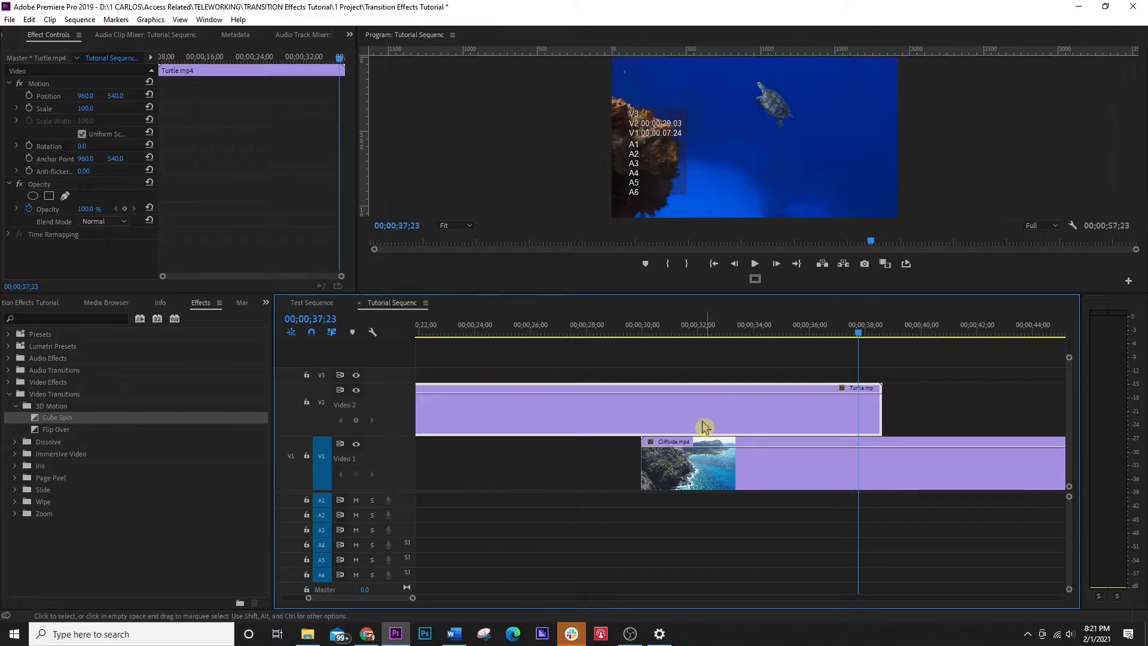
drag(40, 422, 663, 434)
drag(874, 406, 874, 407)
drag(743, 416, 626, 404)
Play back the Cube Spin transition at the end of Turtle.mp4 on Video 2, starting from 00;00;27;03.
click(564, 330)
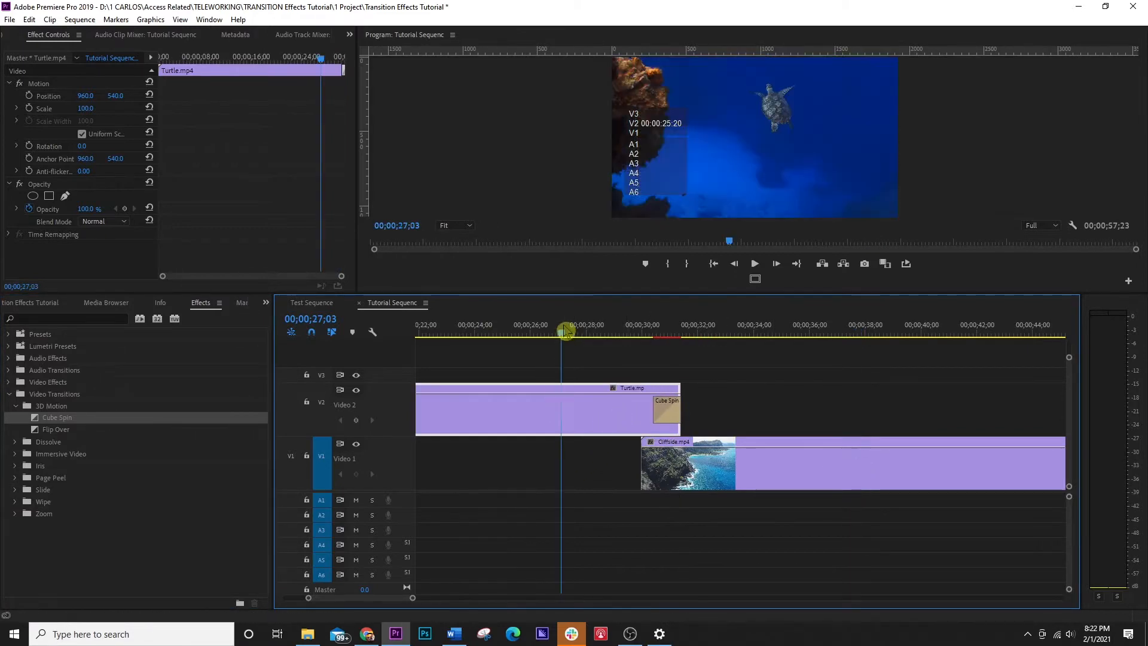
key(space)
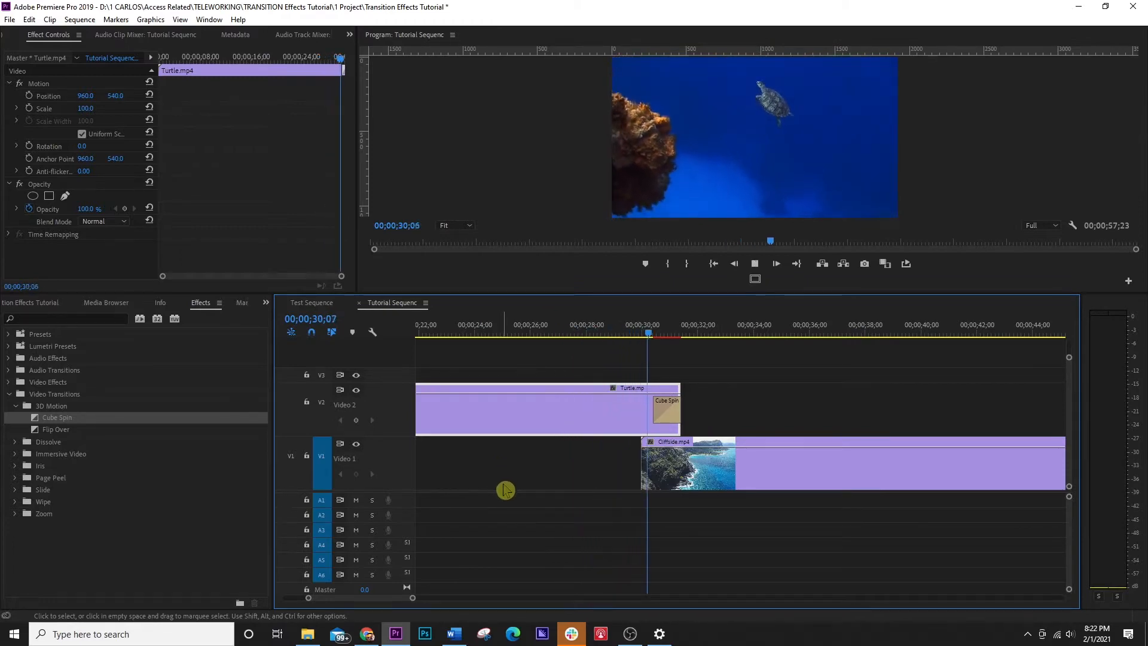
key(space)
Lengthen the Cube Spin on Turtle.mp4 to about 7 seconds over Cliffside.mp4 and play it back.
drag(651, 413, 576, 422)
click(586, 329)
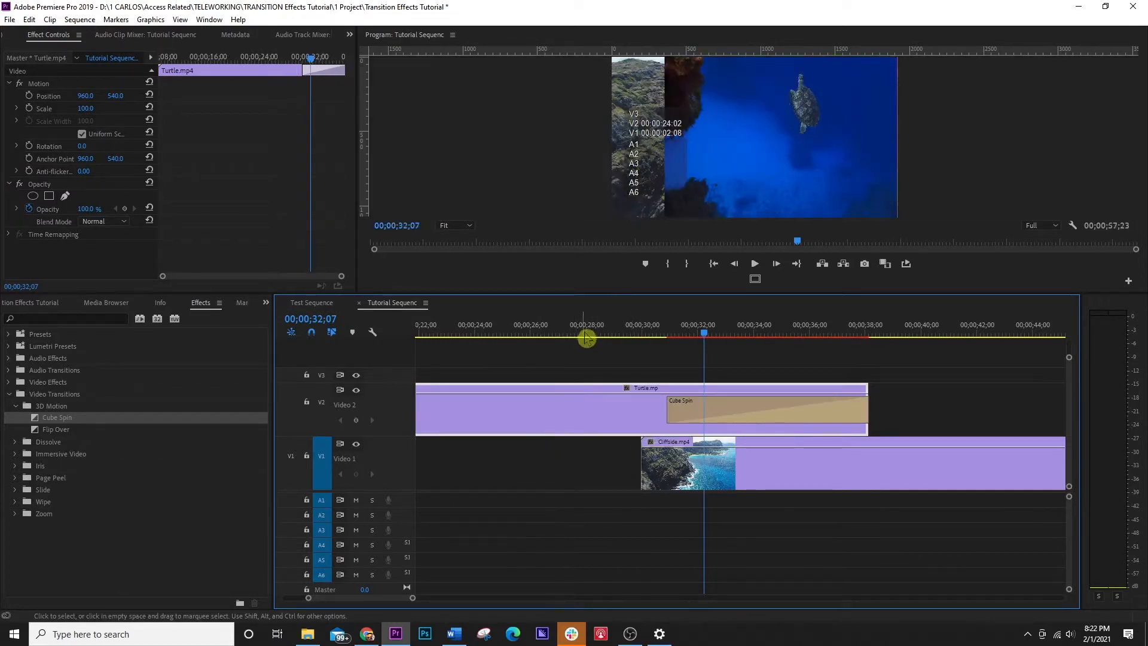
key(space)
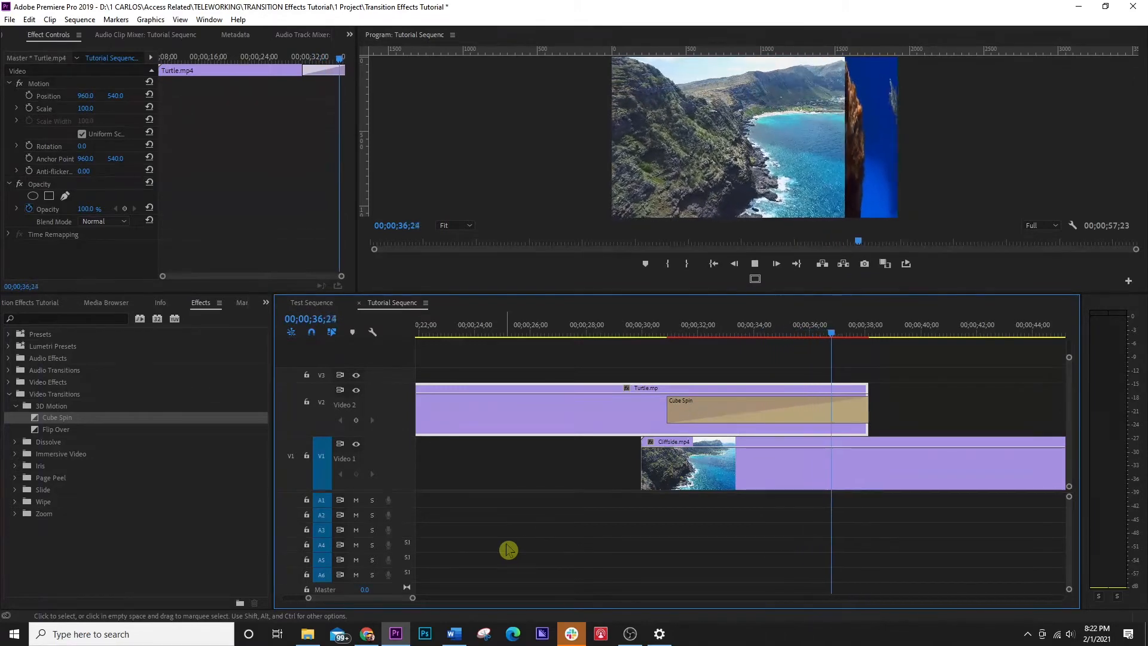
key(space)
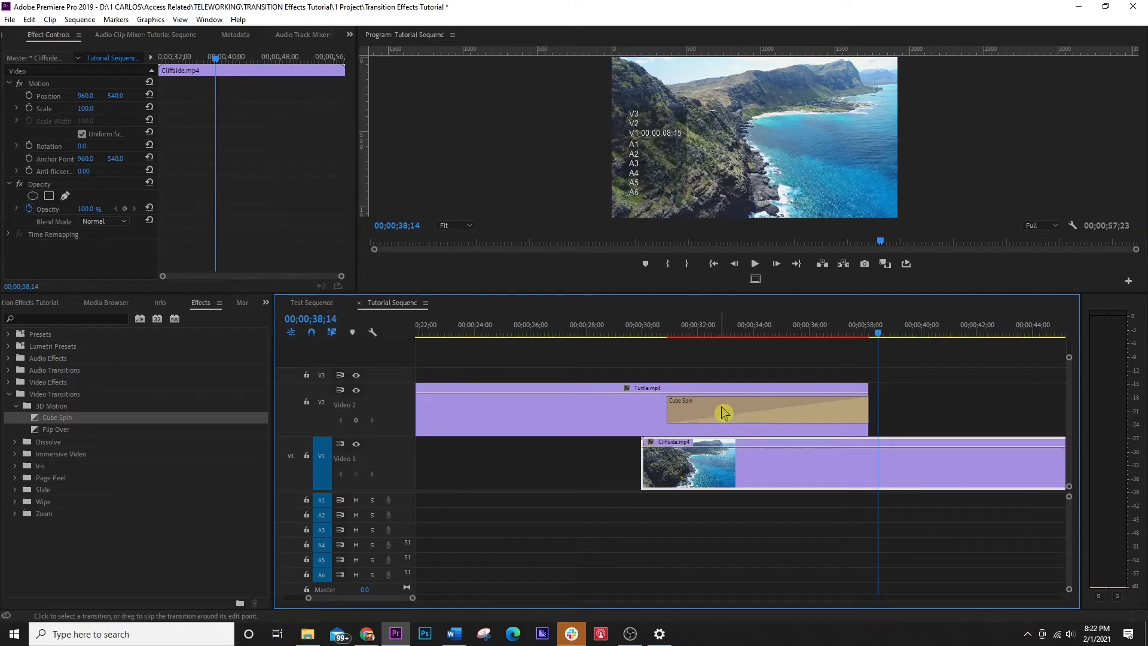
Remove the Cube Spin transition from the end of Turtle.mp4 on Video 2.
drag(723, 411, 790, 415)
right_click(789, 414)
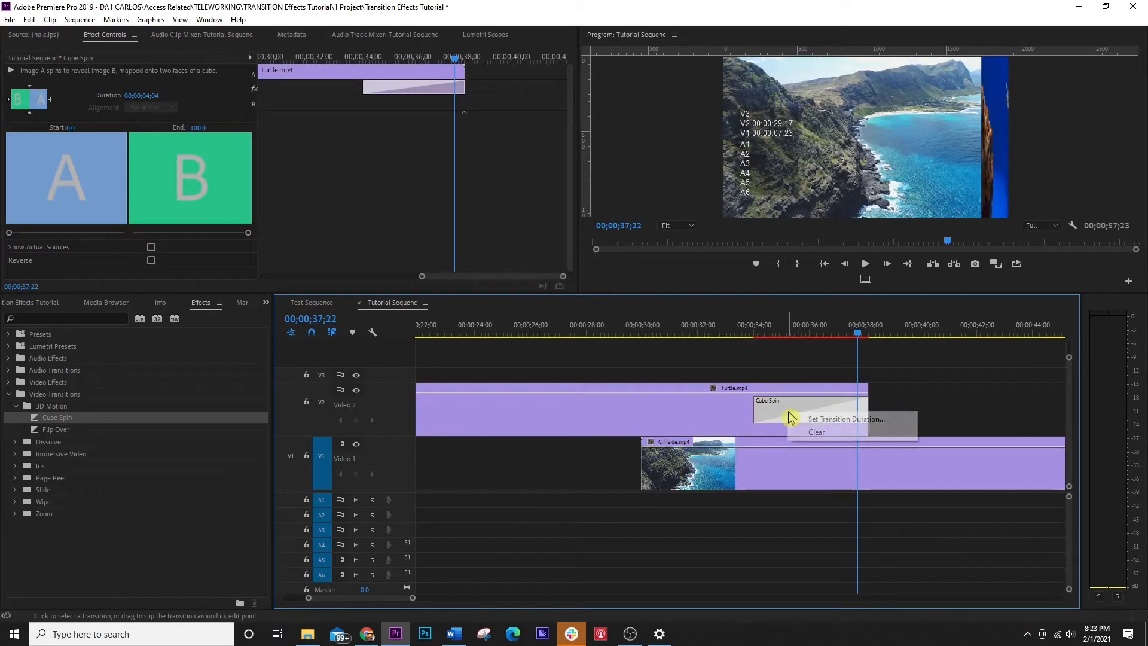
click(814, 432)
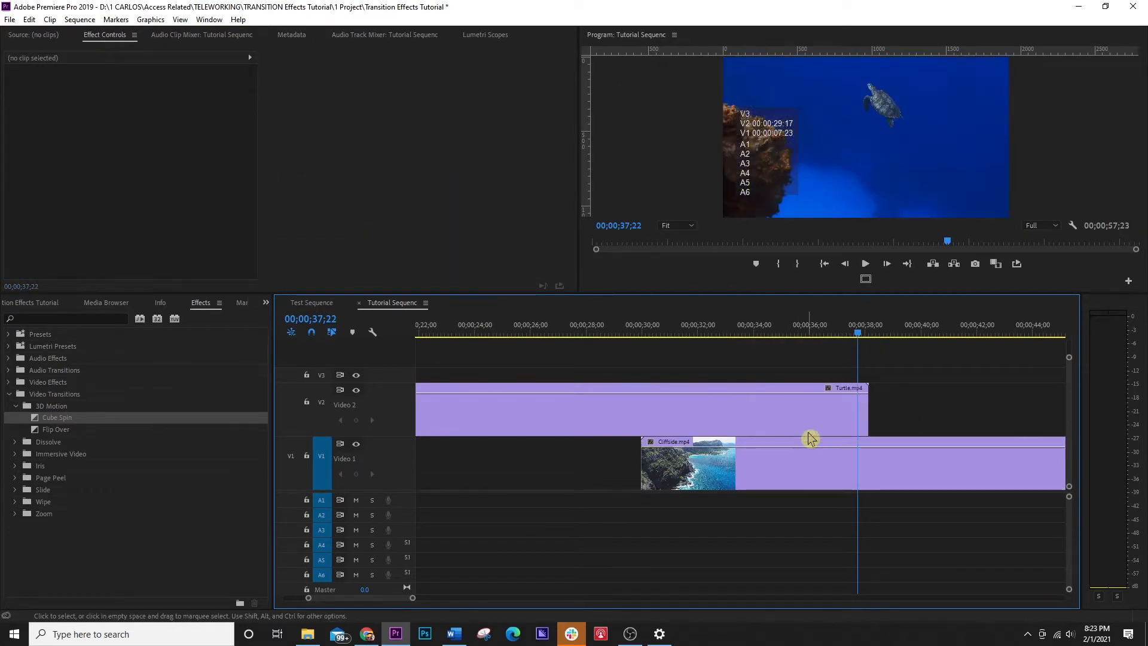
Add the Flip Over transition to the end of Turtle.mp4 and shift the clip earlier to end at about 00;00;33;05.
click(38, 430)
drag(38, 436, 496, 471)
drag(846, 417, 854, 418)
drag(766, 426, 636, 421)
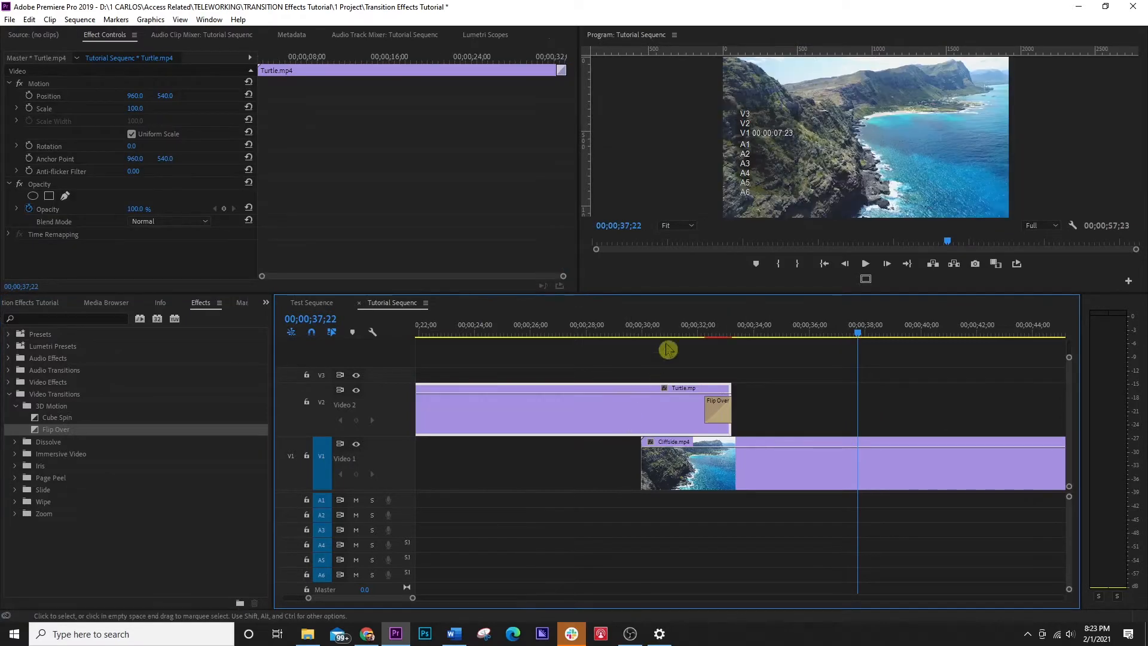
Play back the Flip Over transition at the end of Turtle.mp4 twice, starting from about 00;00;31;22.
click(695, 328)
key(space)
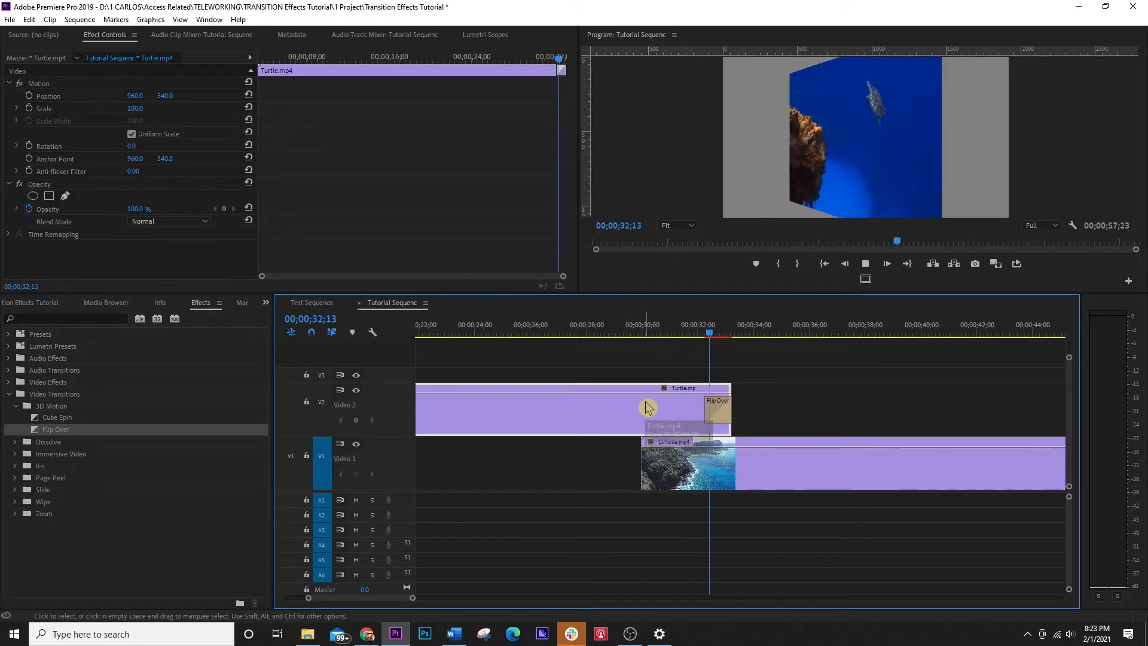
key(space)
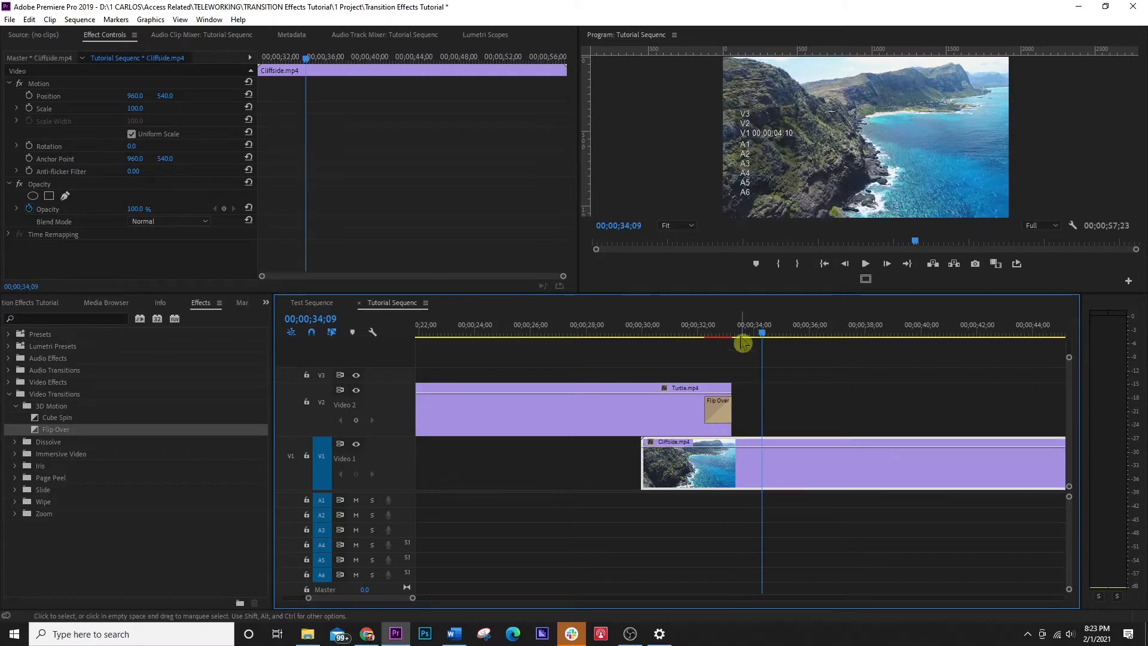
click(695, 332)
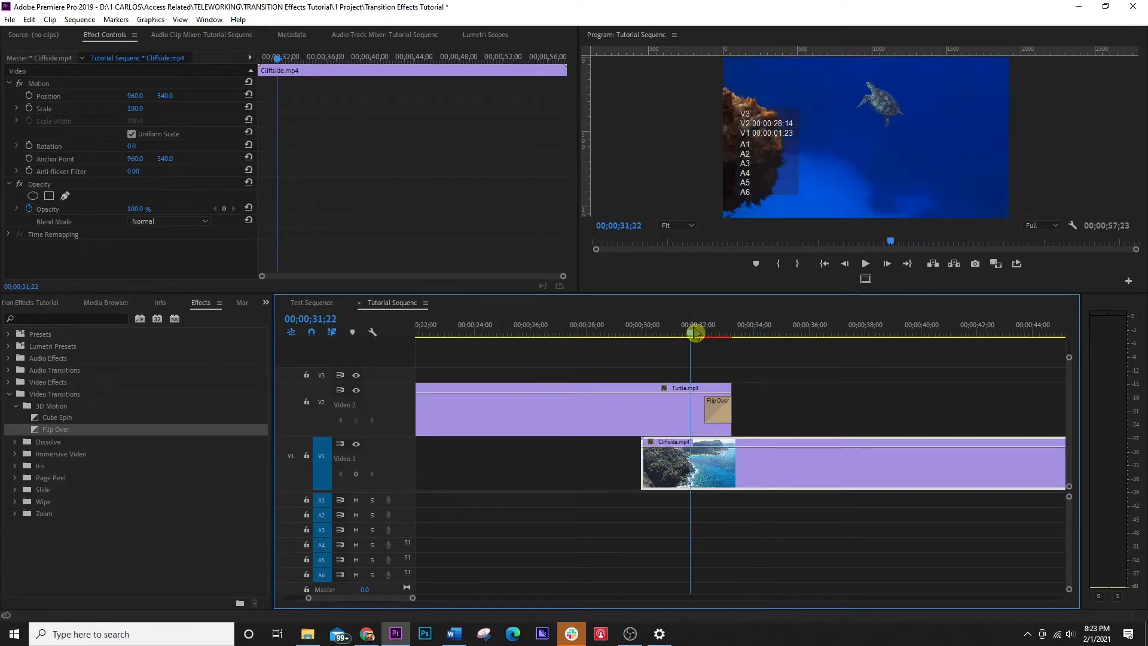
key(space)
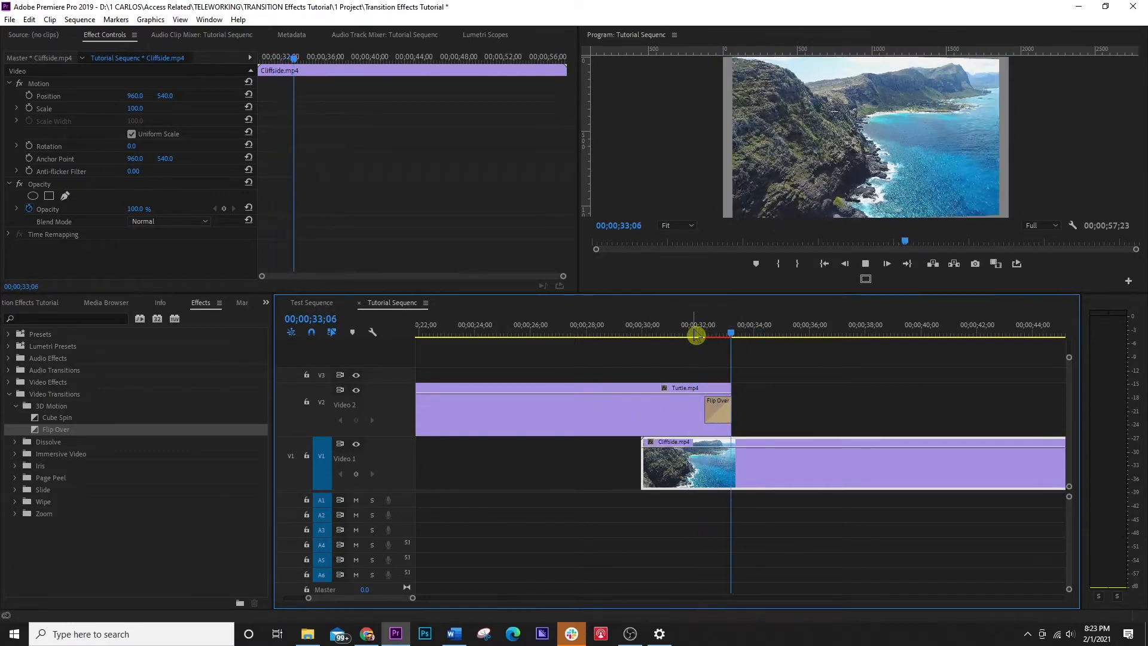
key(space)
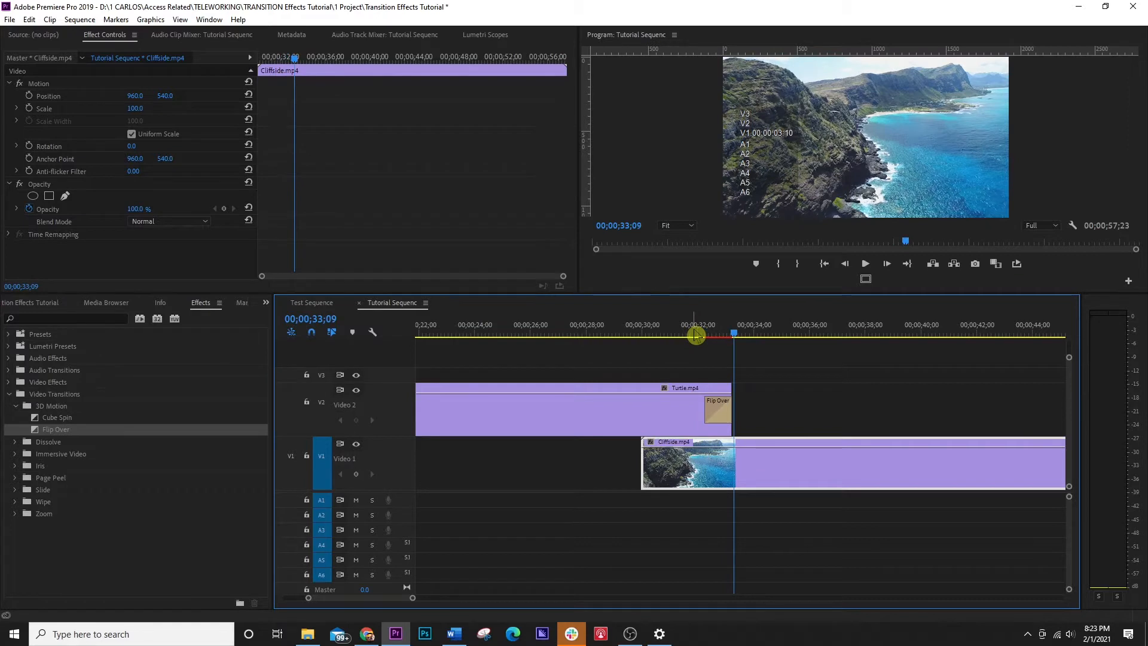
Set the fill colour of the Flip Over transition on Turtle.mp4 to near-white FCFCFC in its custom settings.
click(715, 413)
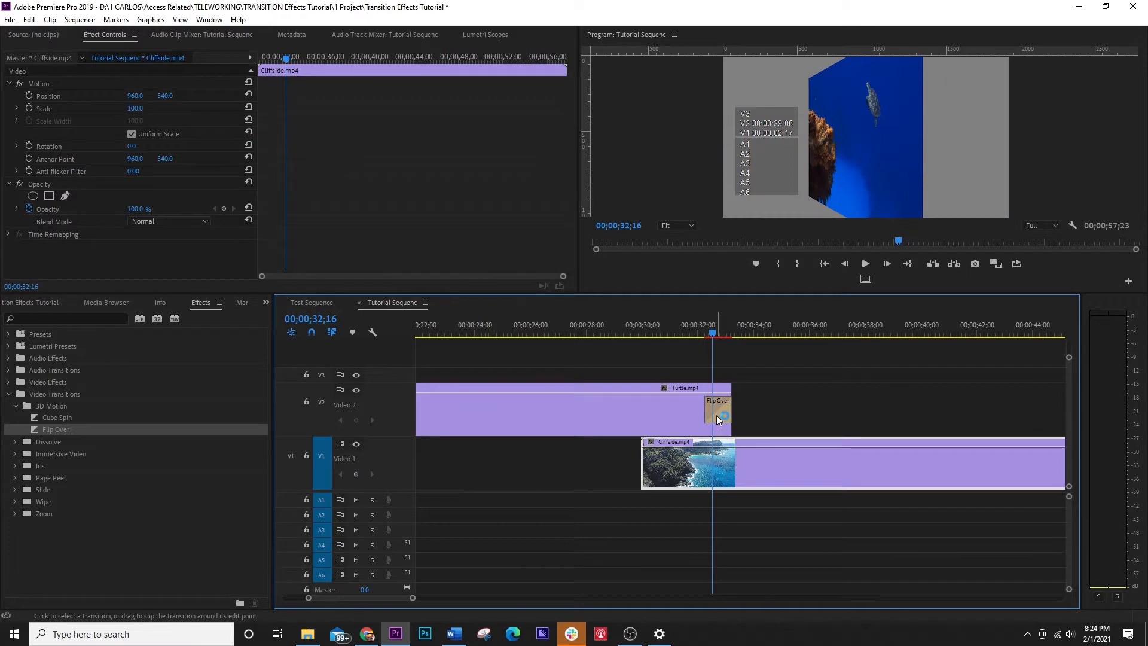
click(718, 416)
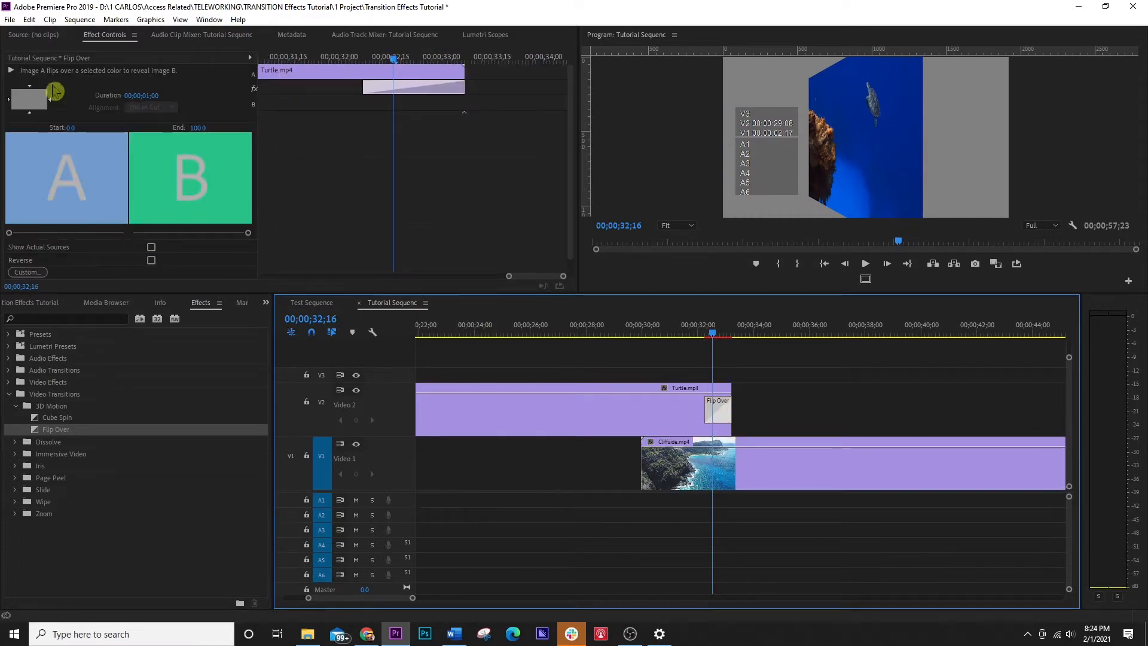
click(36, 274)
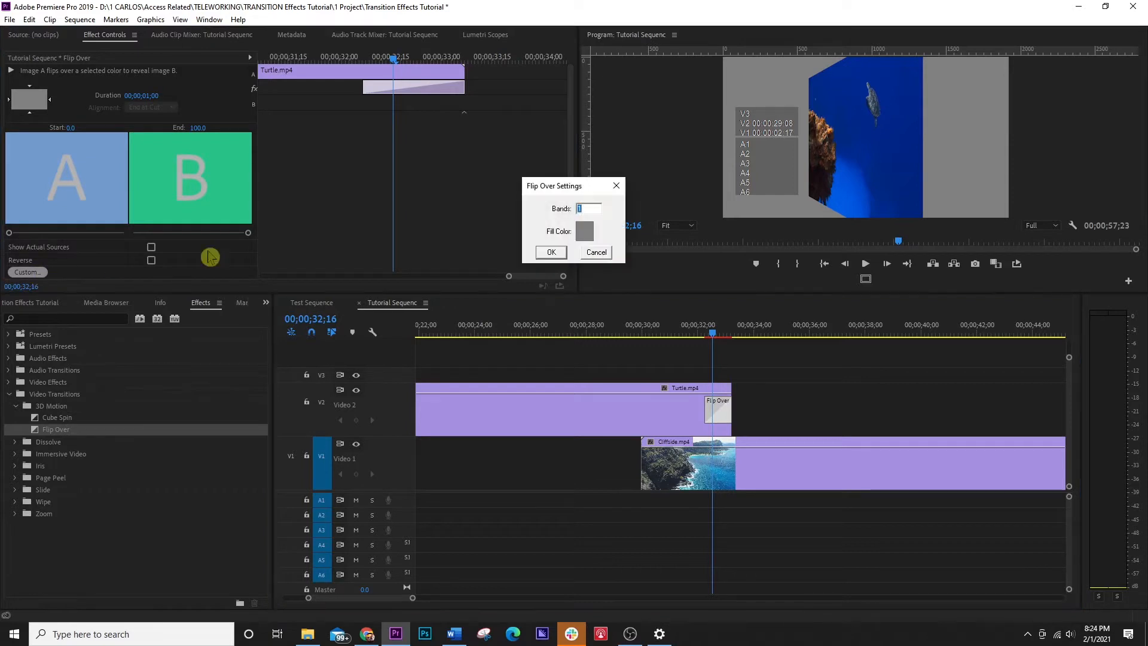
click(584, 233)
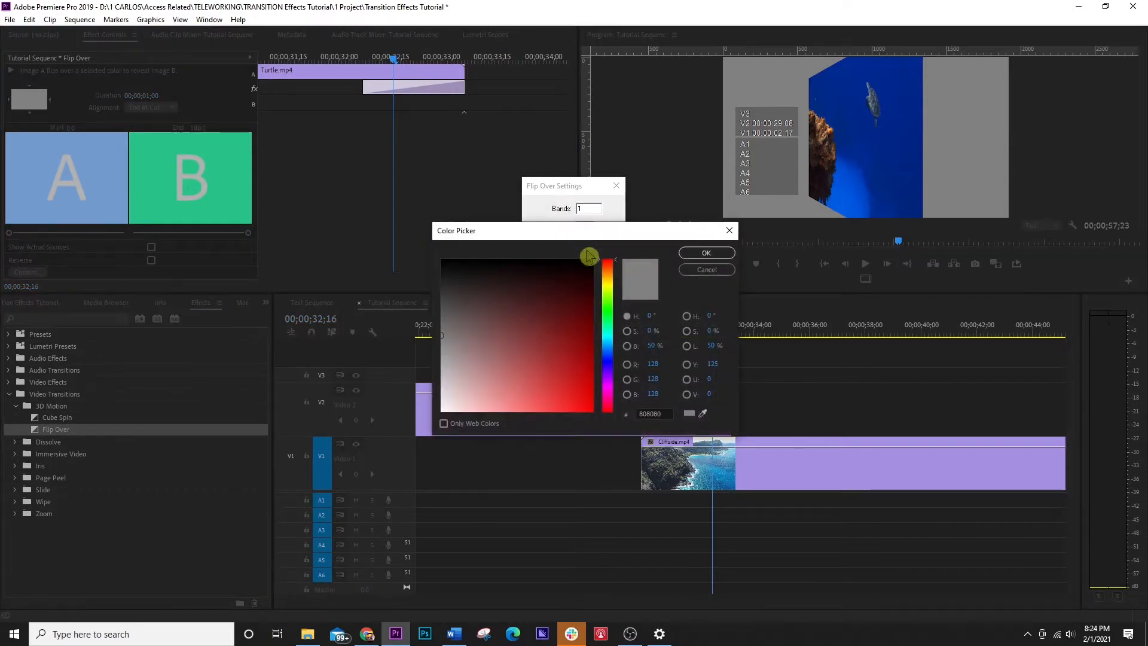
click(441, 410)
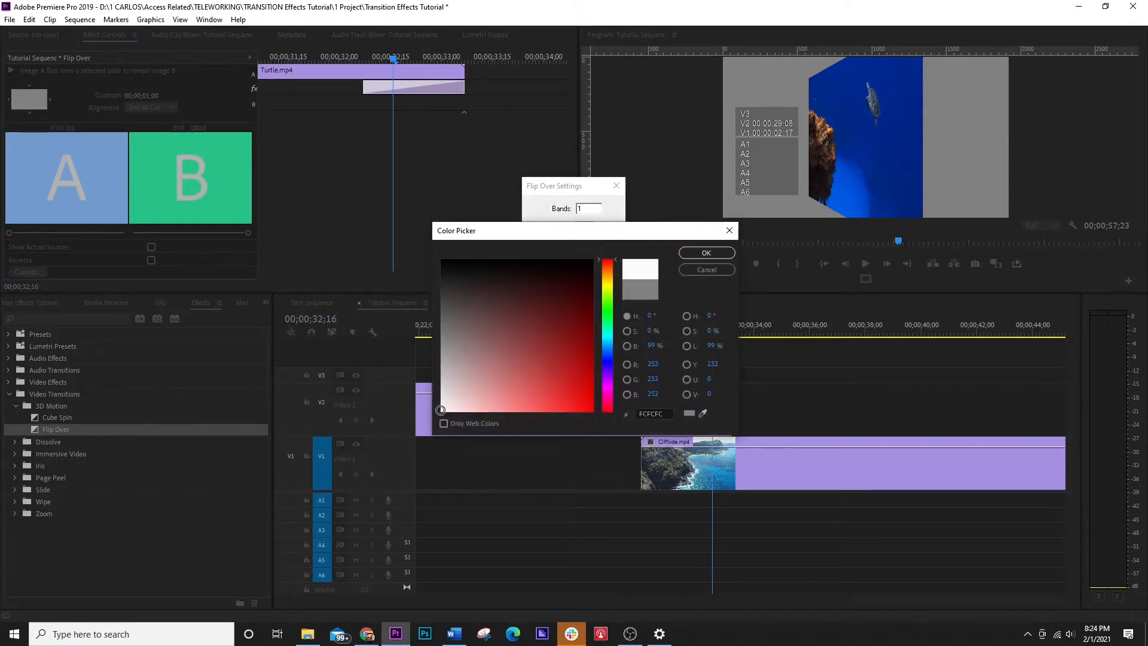
click(708, 253)
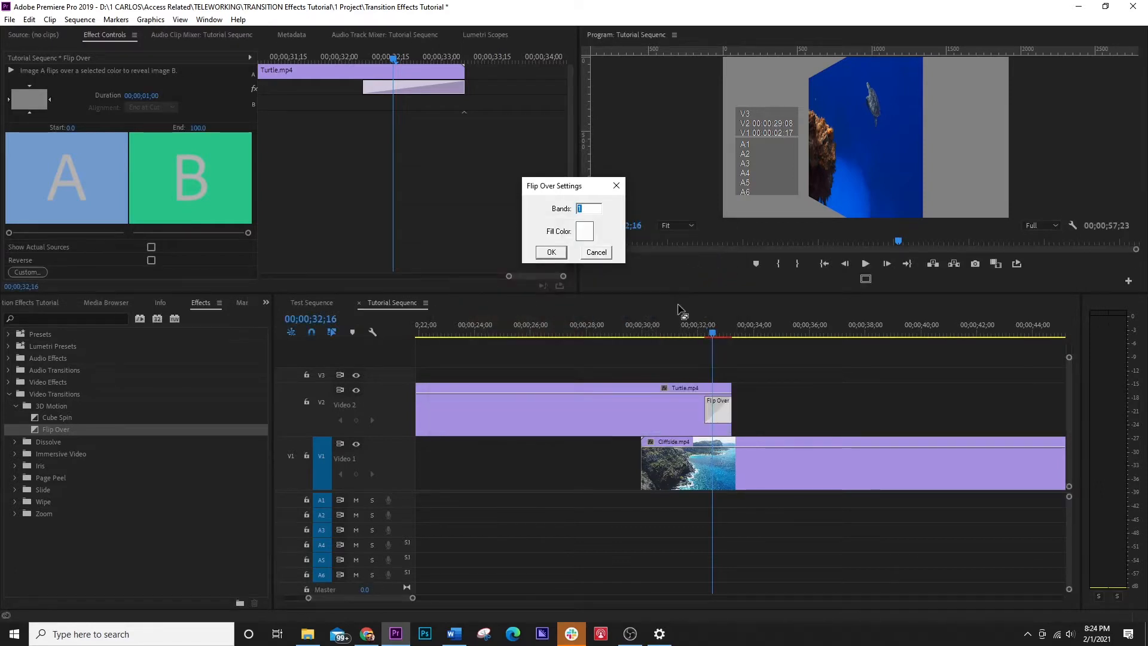
click(551, 253)
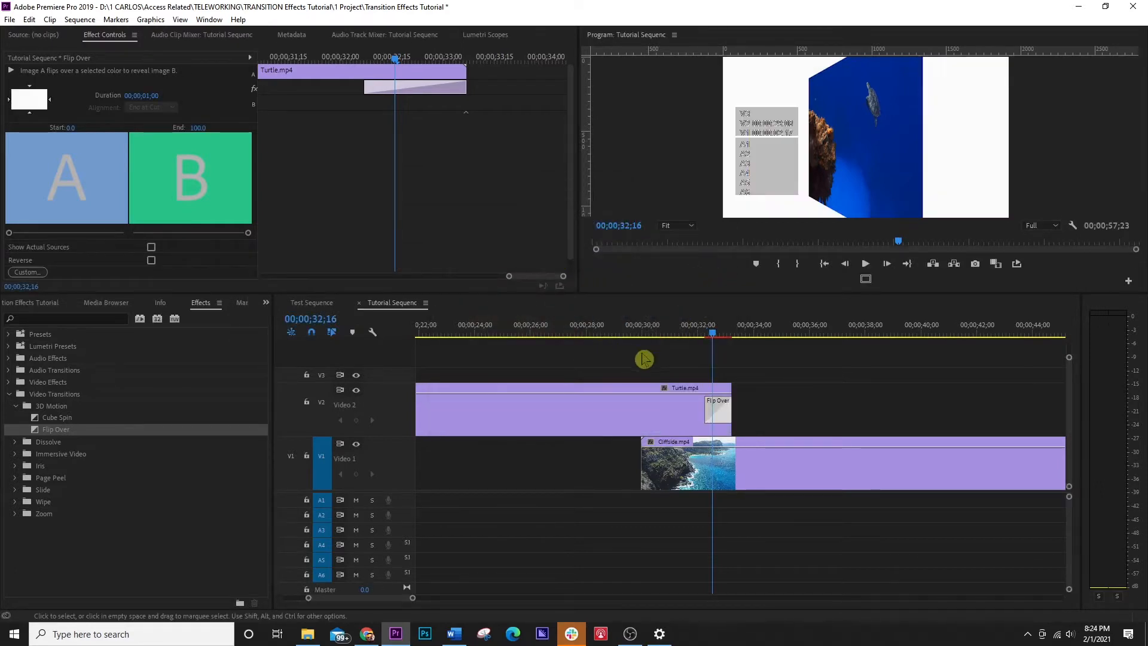
Play back the Flip Over transition with its white fill, starting shortly before the transition begins.
click(692, 339)
key(space)
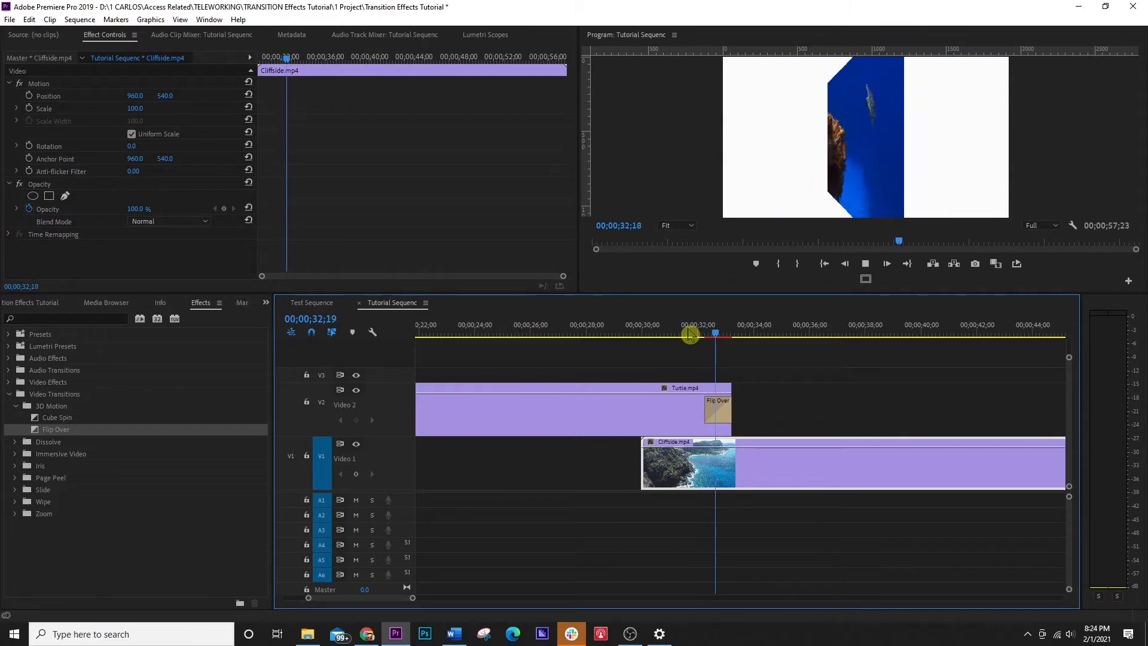
key(space)
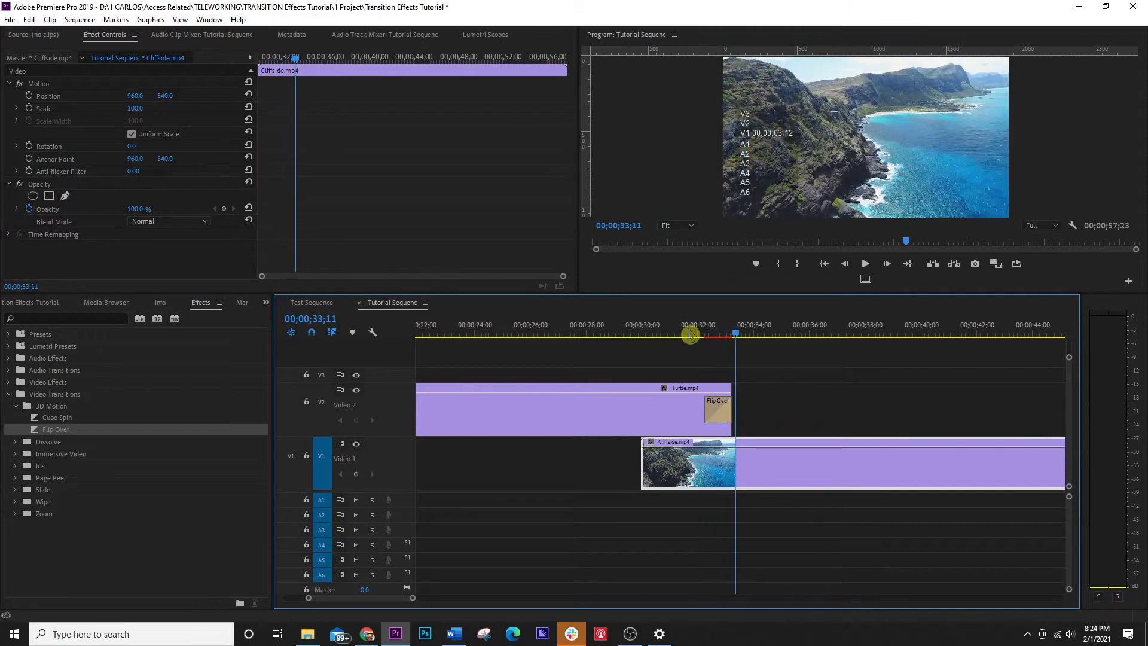
Change the Flip Over fill colour to near-black 040000 and play back the transition from about 00;00;31;22.
click(717, 330)
click(717, 411)
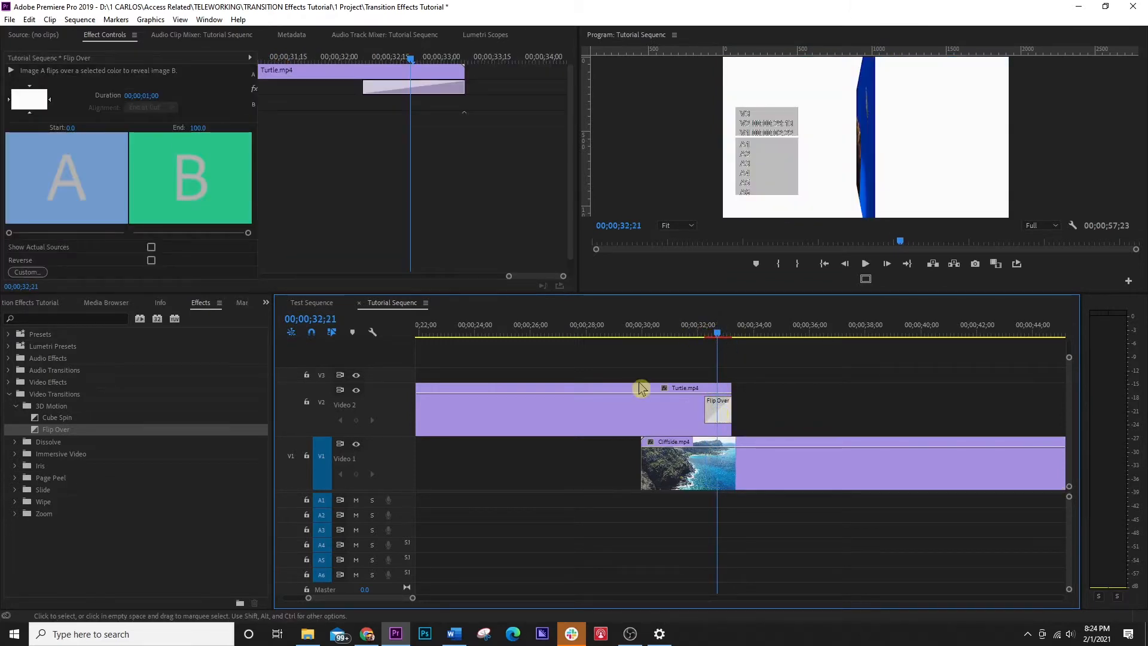
click(27, 272)
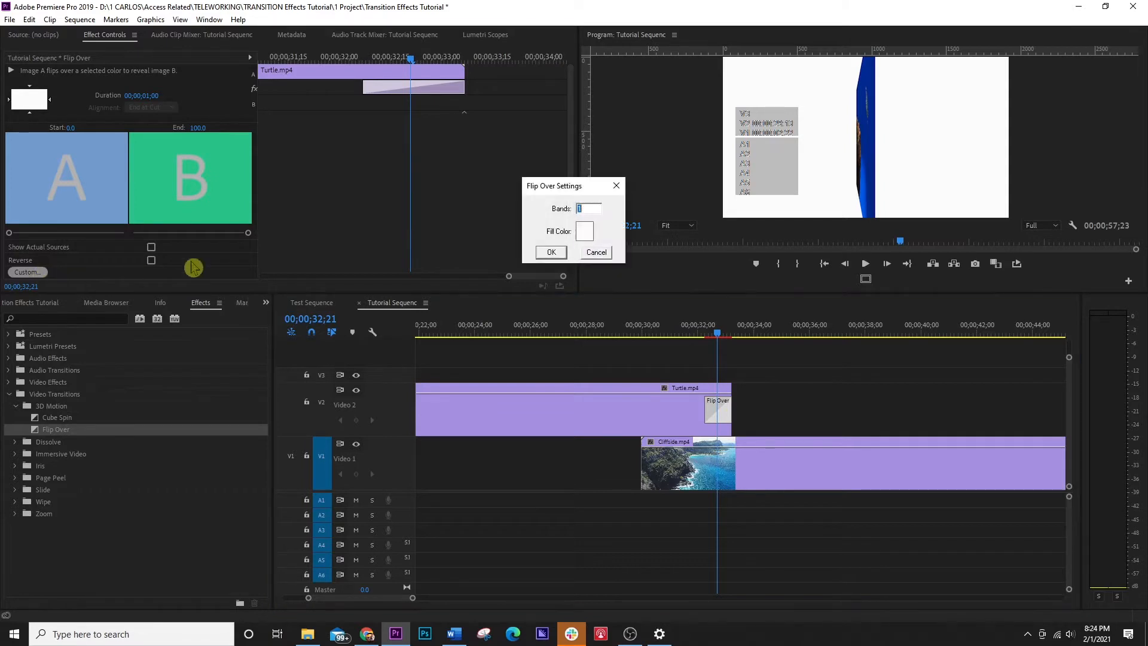
click(586, 230)
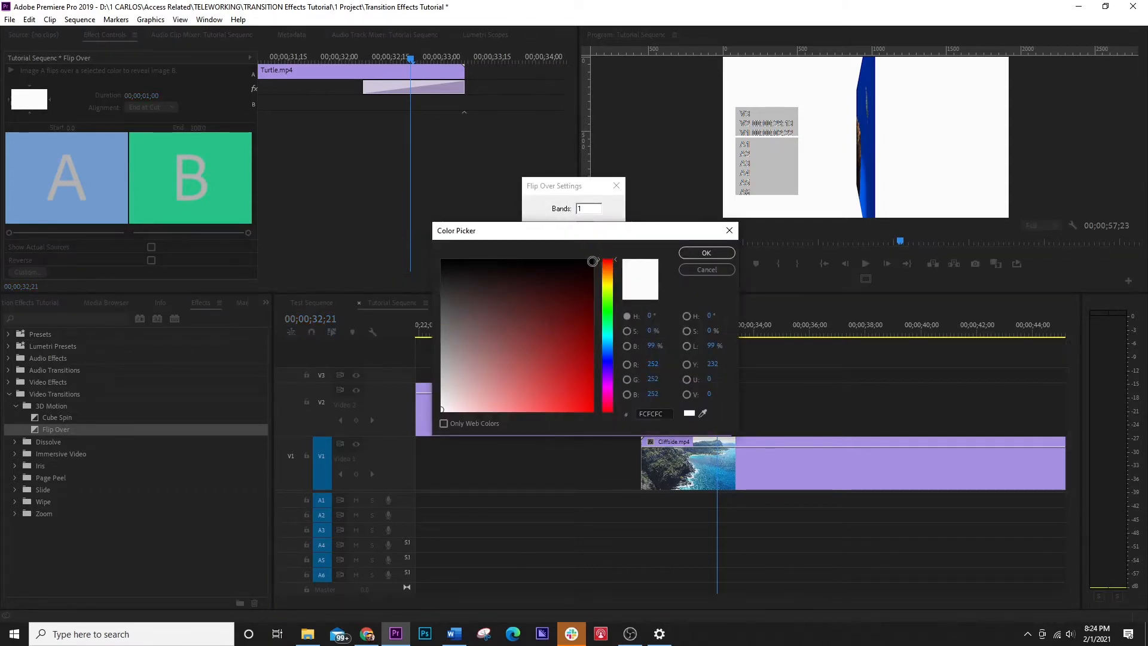
click(593, 261)
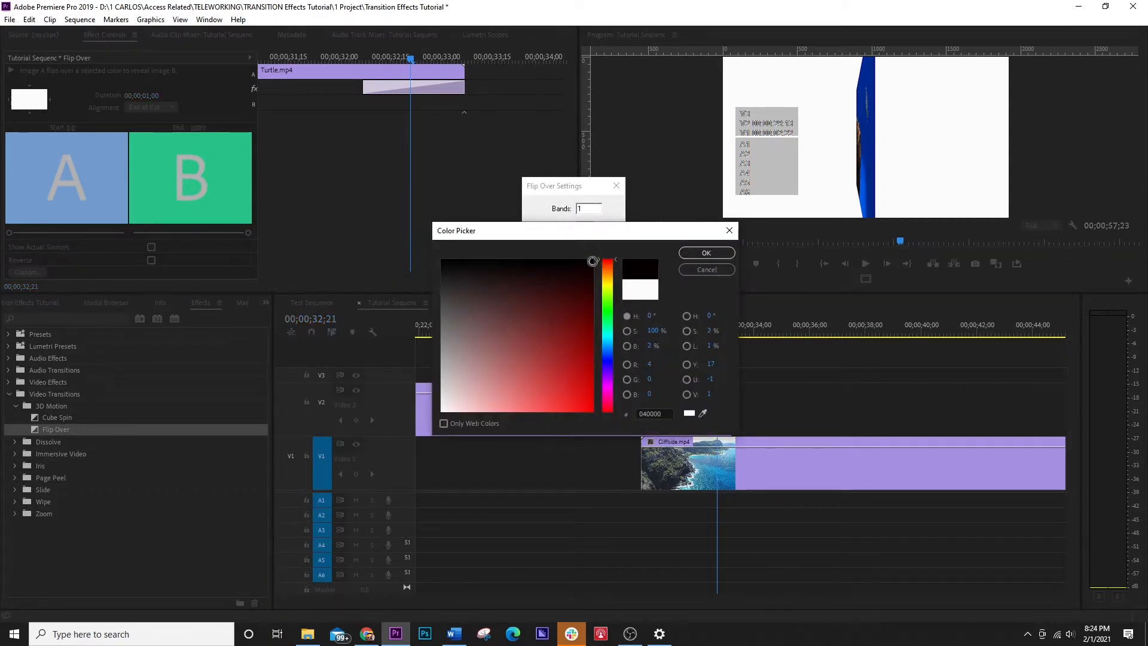
click(701, 253)
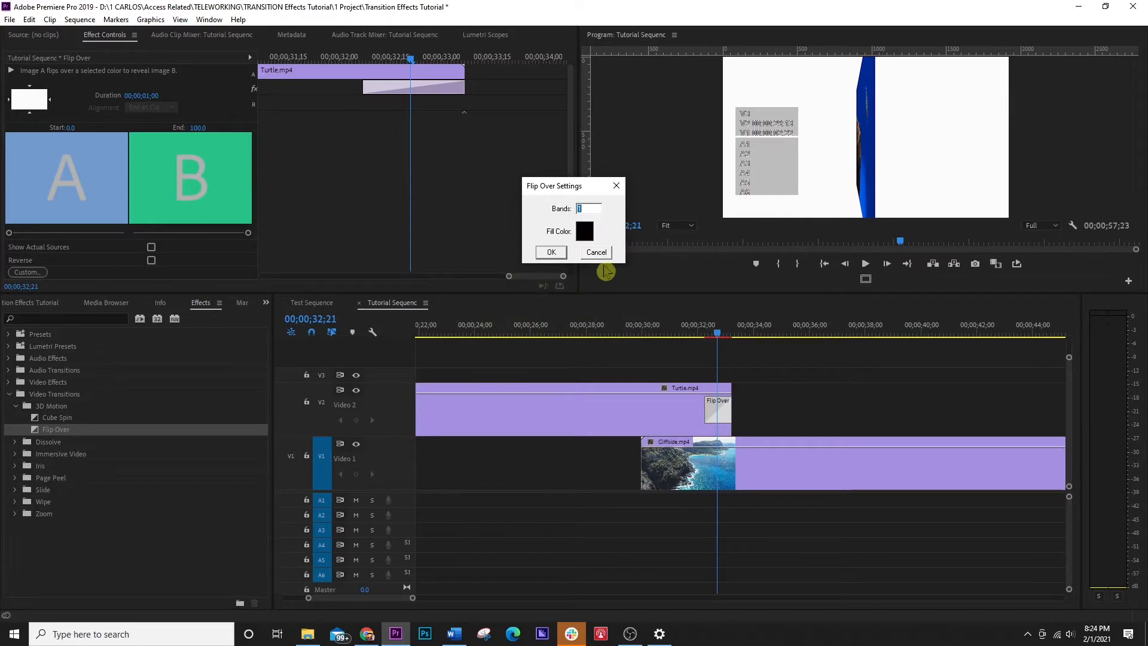
click(558, 253)
click(691, 329)
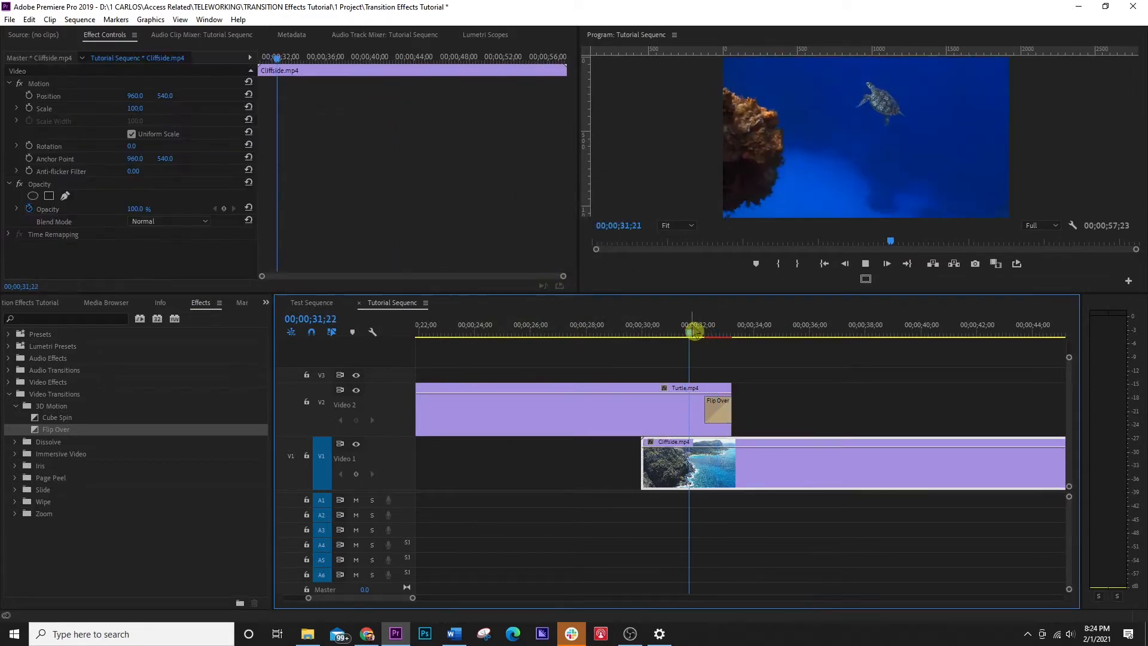
key(space)
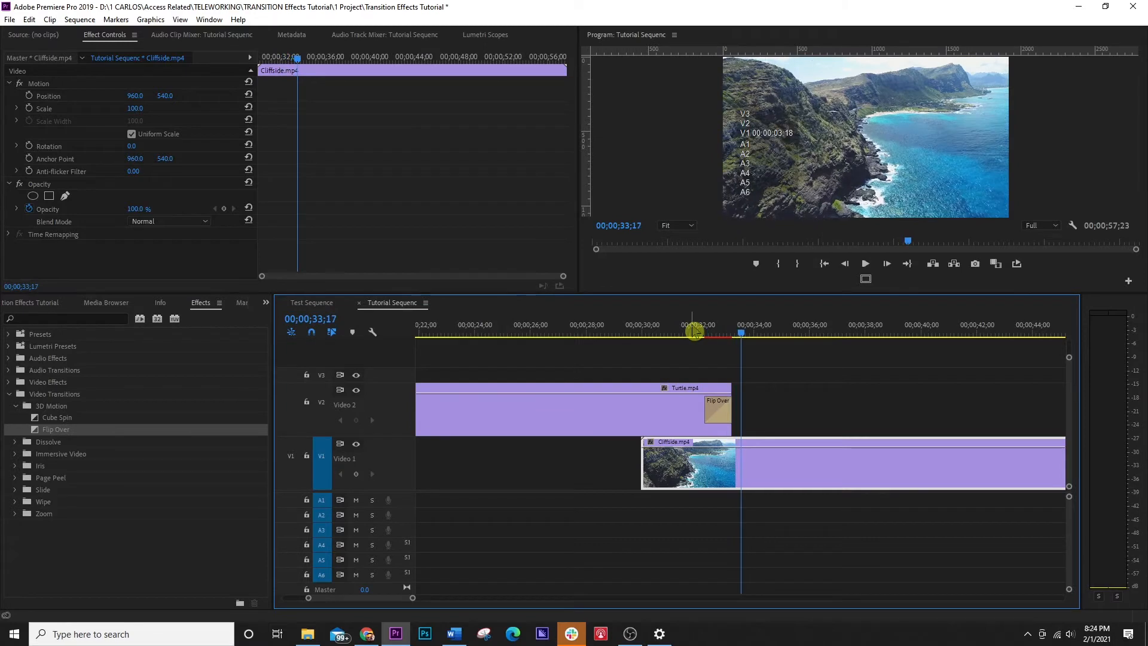
Lengthen the Flip Over transition on Turtle.mp4 to a duration of 00;00;07;09.
click(721, 327)
click(716, 406)
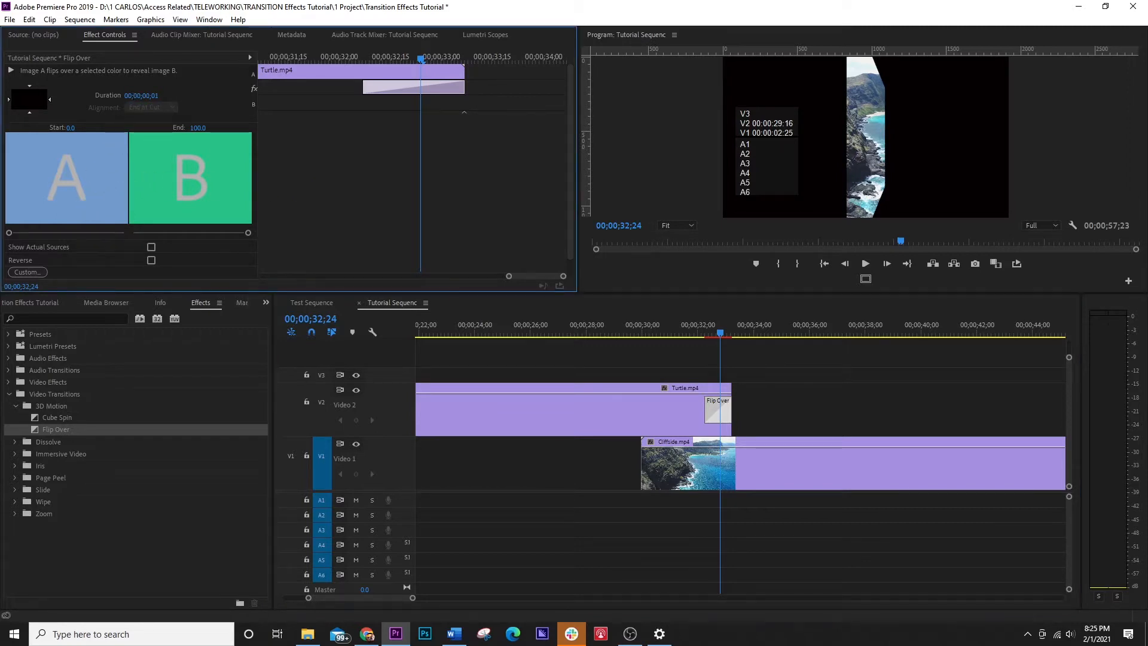
drag(141, 95, 144, 102)
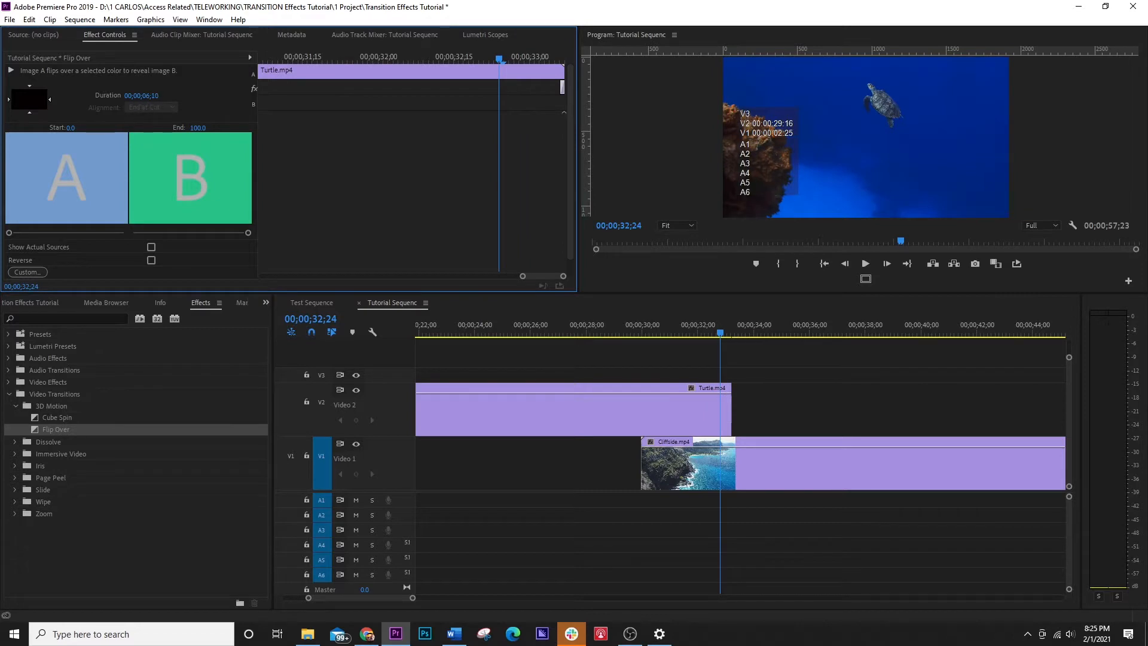
drag(142, 96, 145, 100)
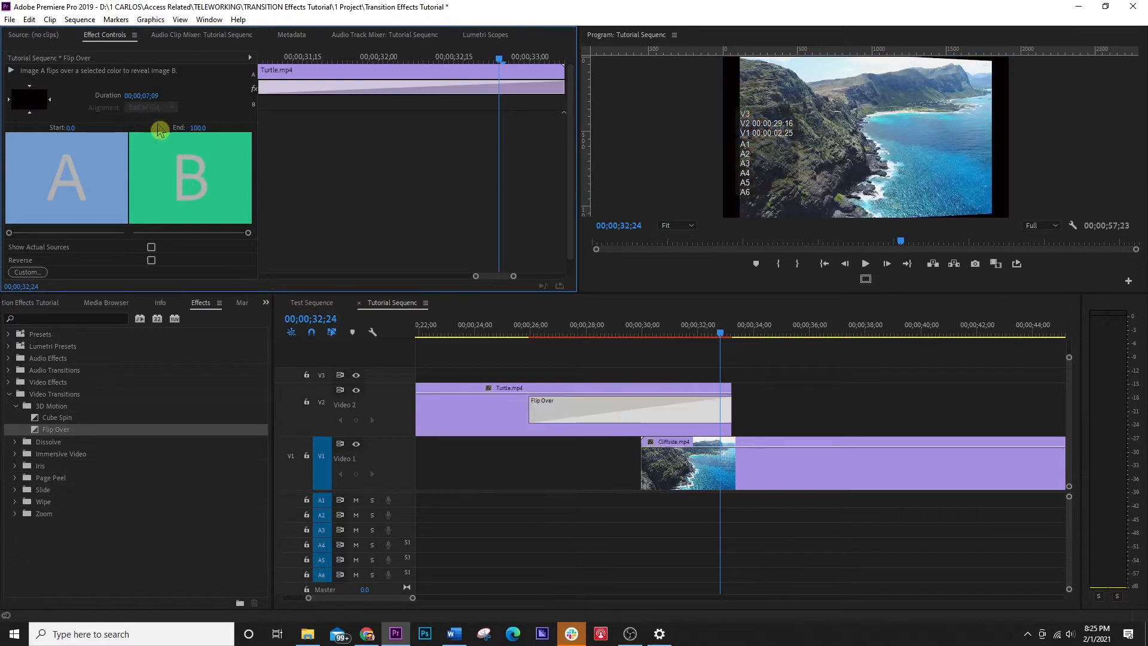
Move Cliffside.mp4 on Video 1 earlier to start where Flip Over begins, and play back the lengthened transition.
drag(759, 472, 544, 471)
click(511, 327)
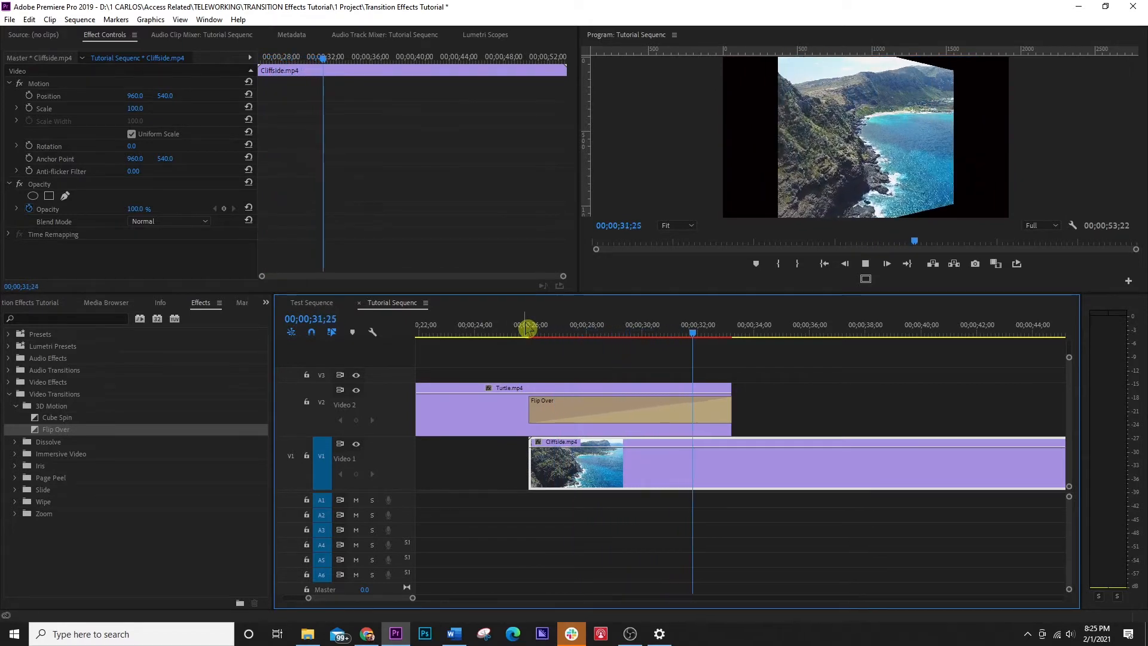
key(space)
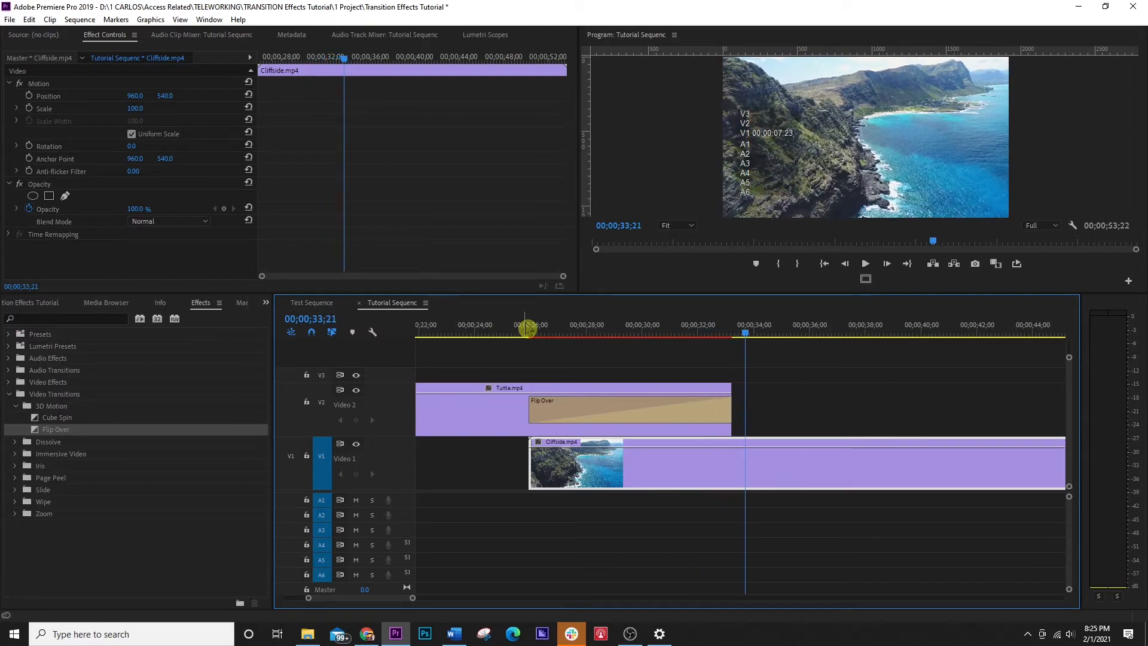
click(635, 333)
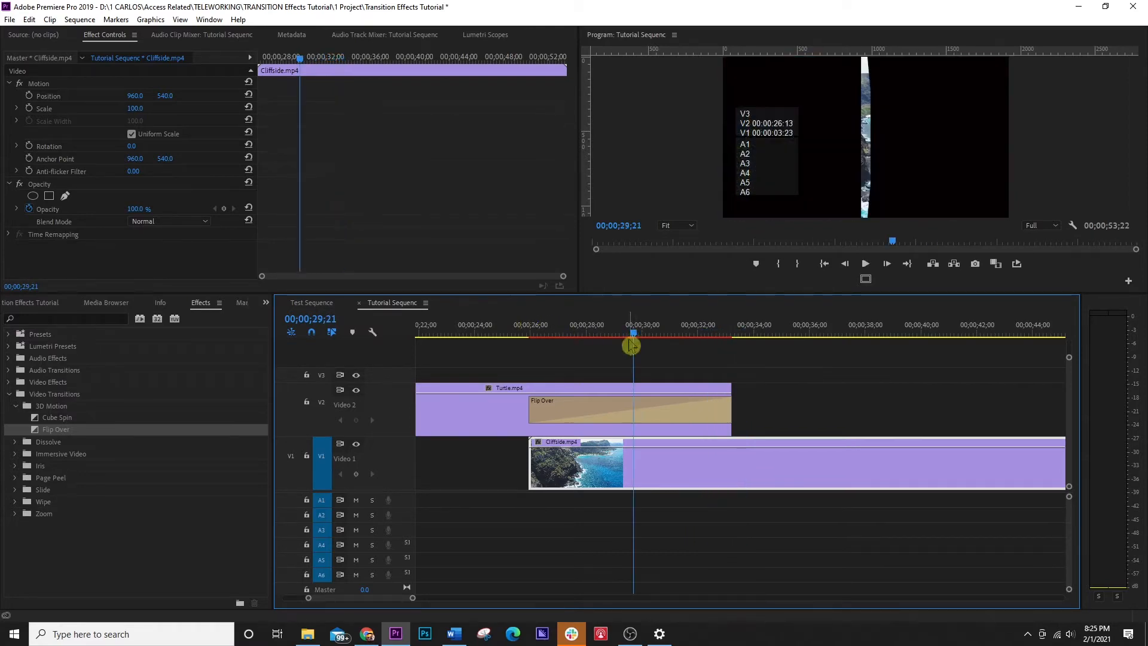
Collapse the 3D Motion transitions, expand the Dissolve ones, and clear the Flip Over from Turtle.mp4.
click(16, 406)
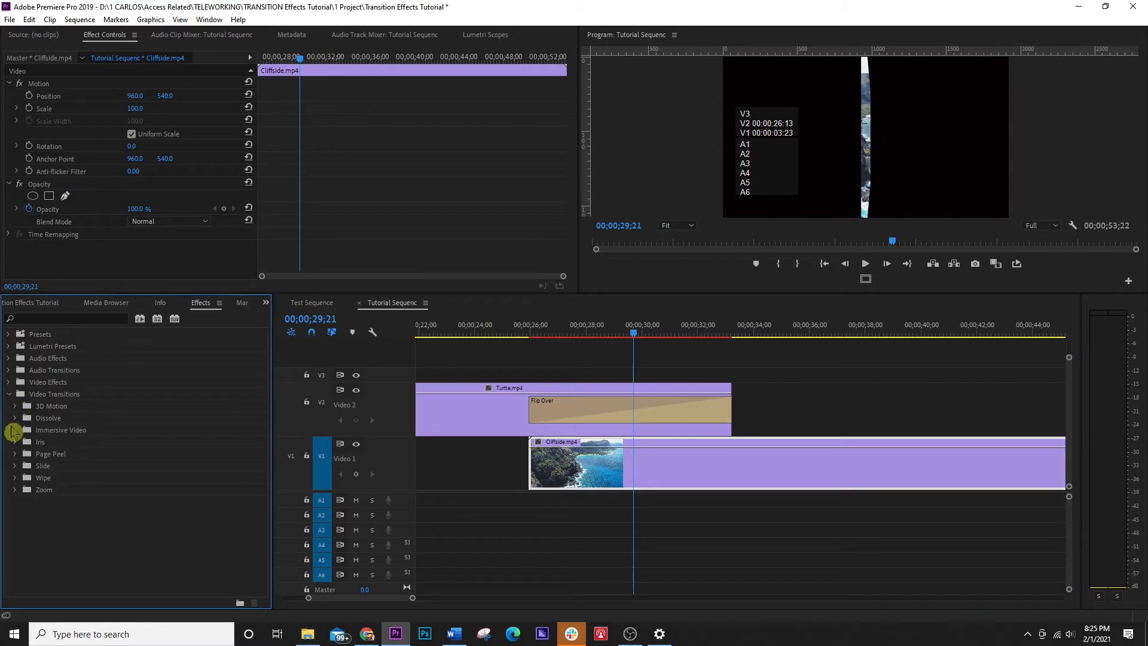
click(16, 419)
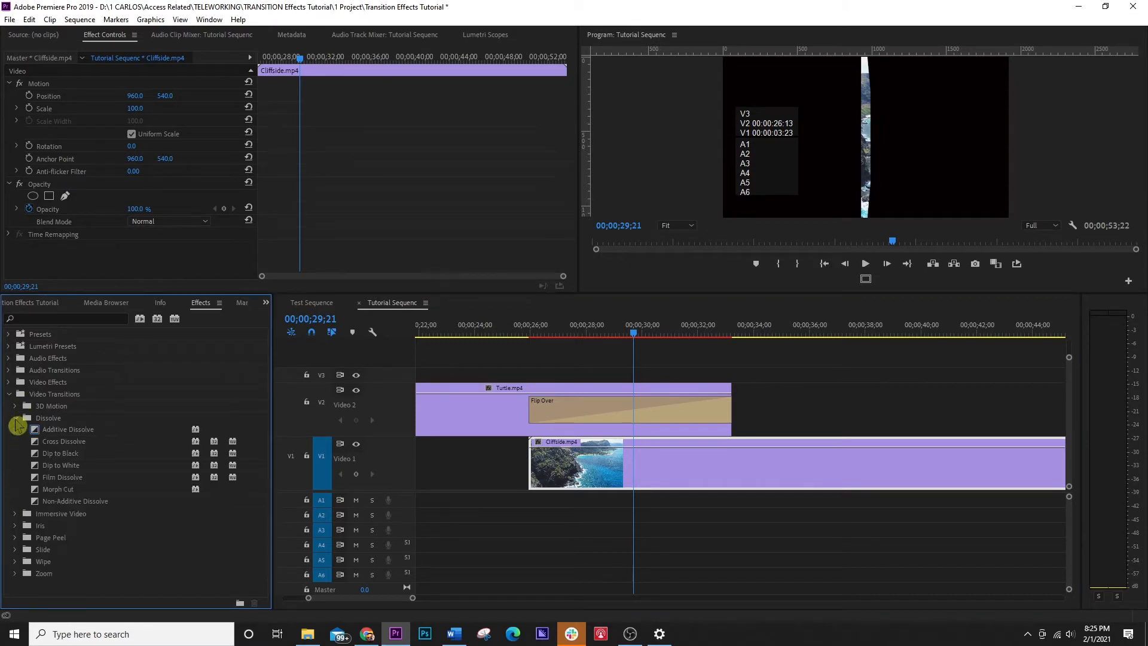
click(589, 414)
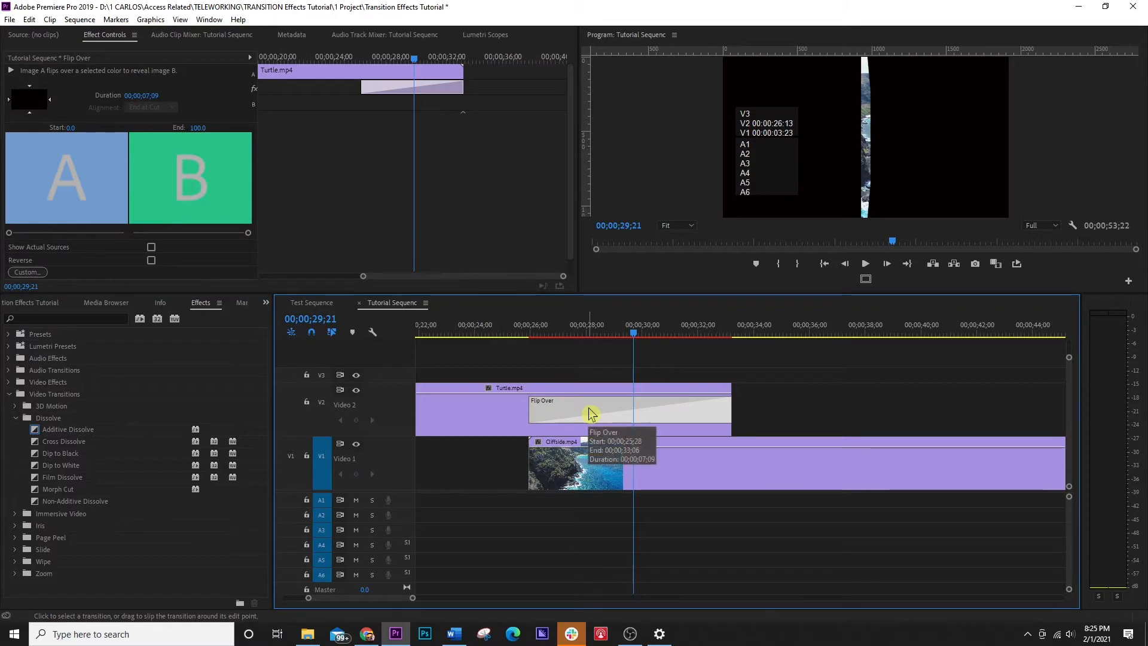
right_click(590, 414)
click(624, 432)
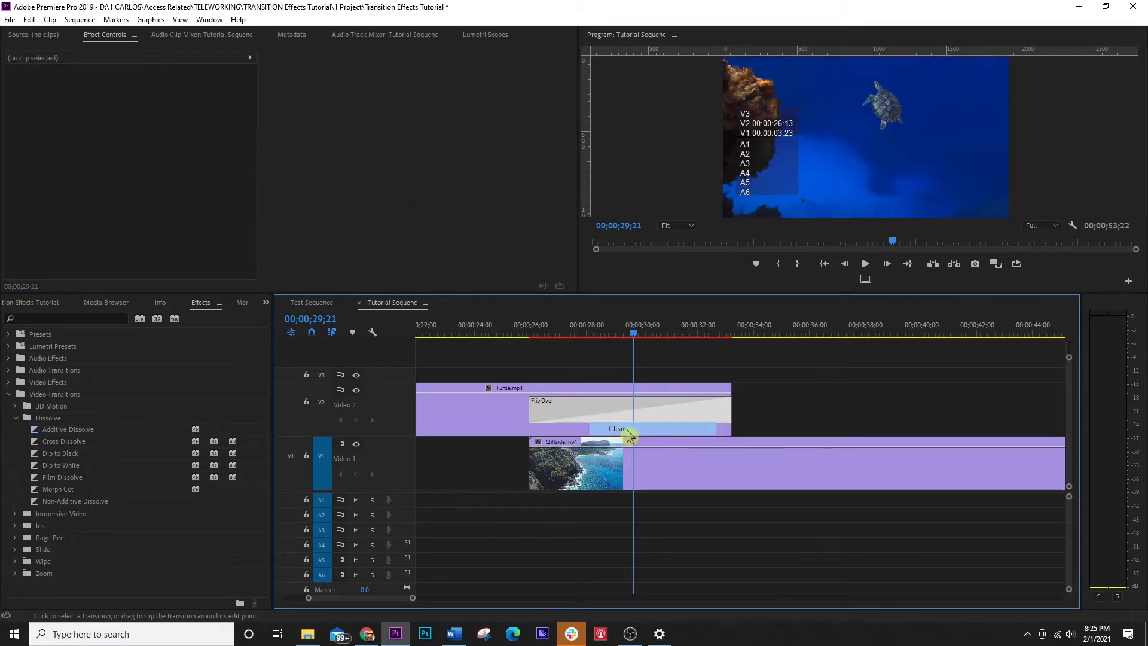
Apply the Cross Dissolve transition to the end of Turtle.mp4 on Video 2 and play it back from 00;00;31;26.
drag(35, 446, 641, 429)
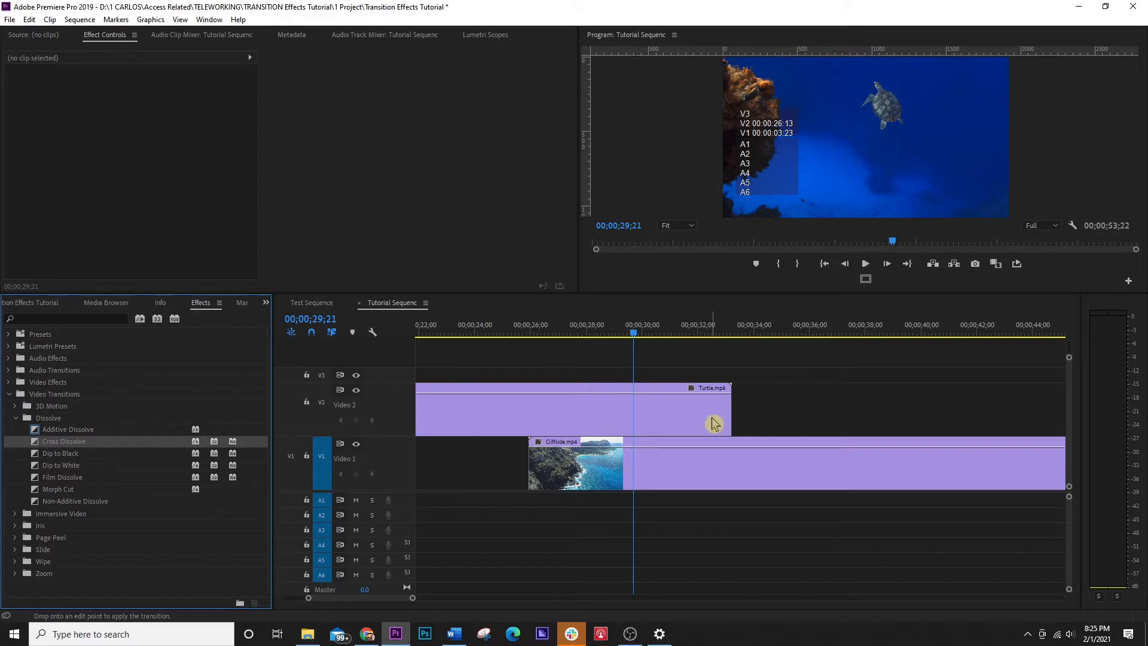
drag(713, 424, 717, 424)
click(693, 328)
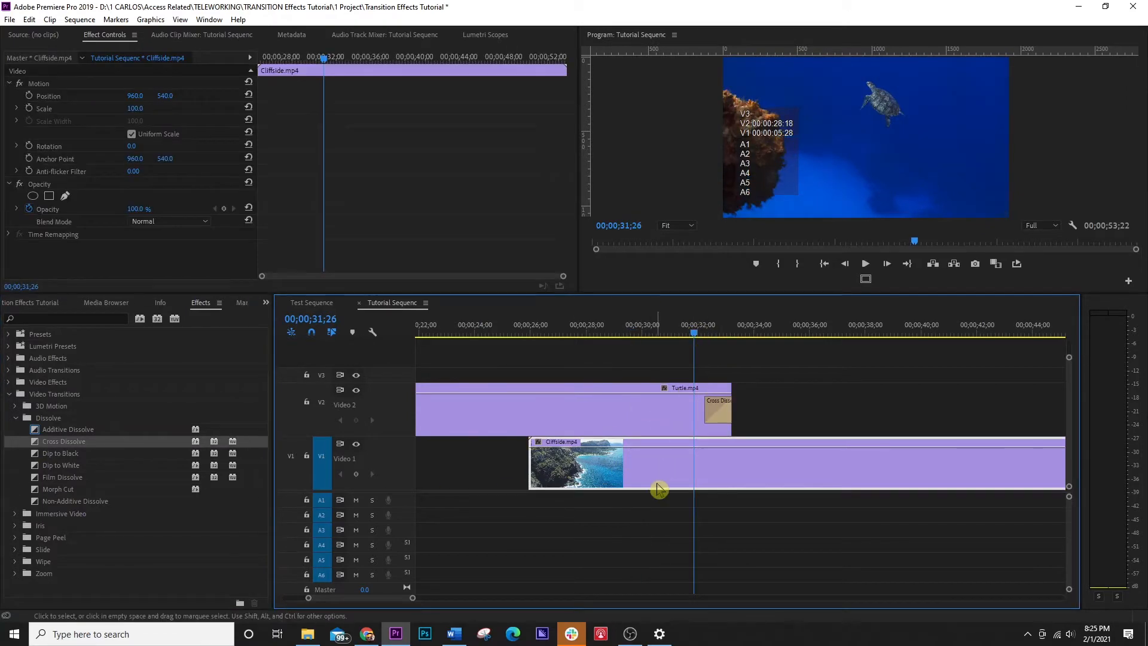
key(space)
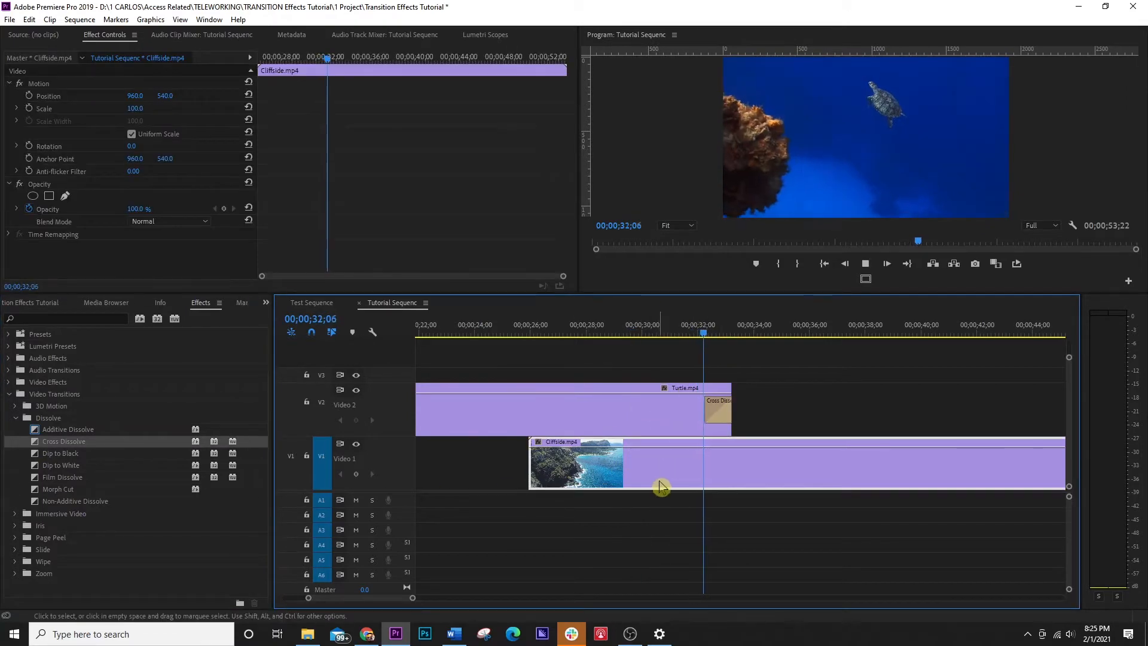
key(space)
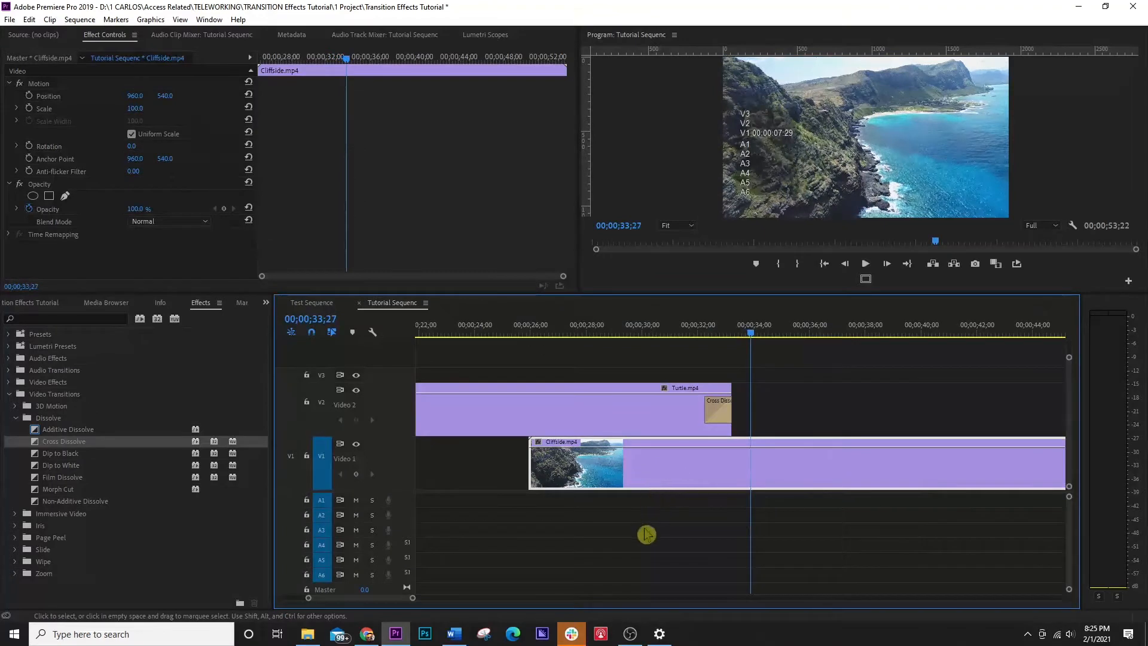
Lengthen the Cross Dissolve at the end of Turtle.mp4 to a duration of 00;00;02;21 and play it back.
drag(705, 411, 657, 413)
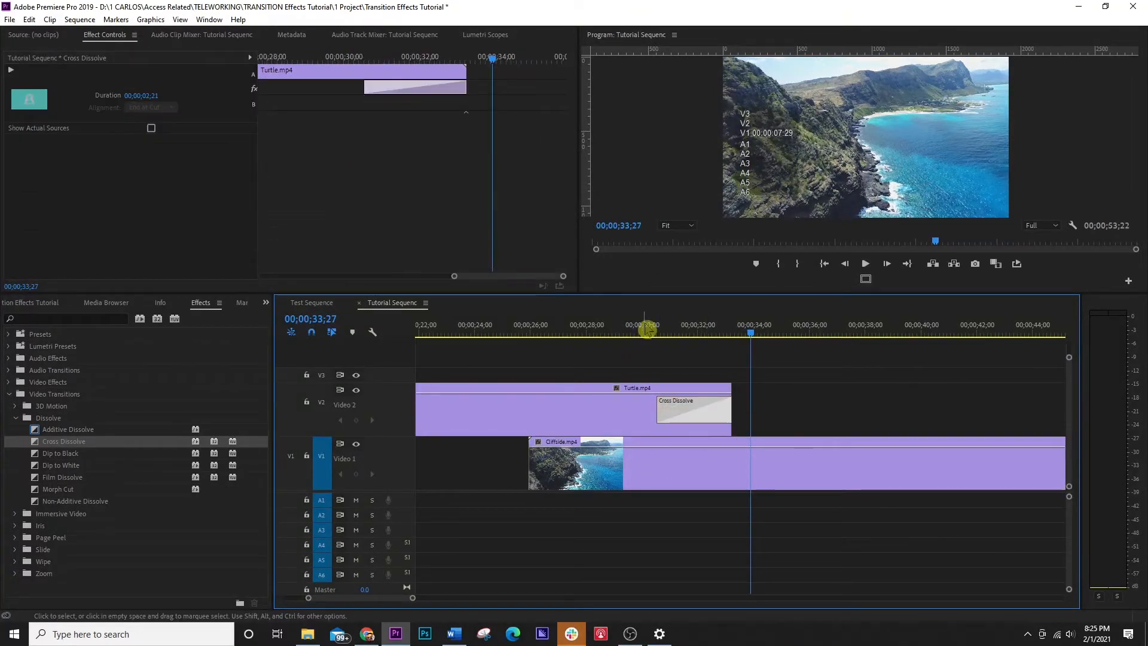
click(644, 327)
key(space)
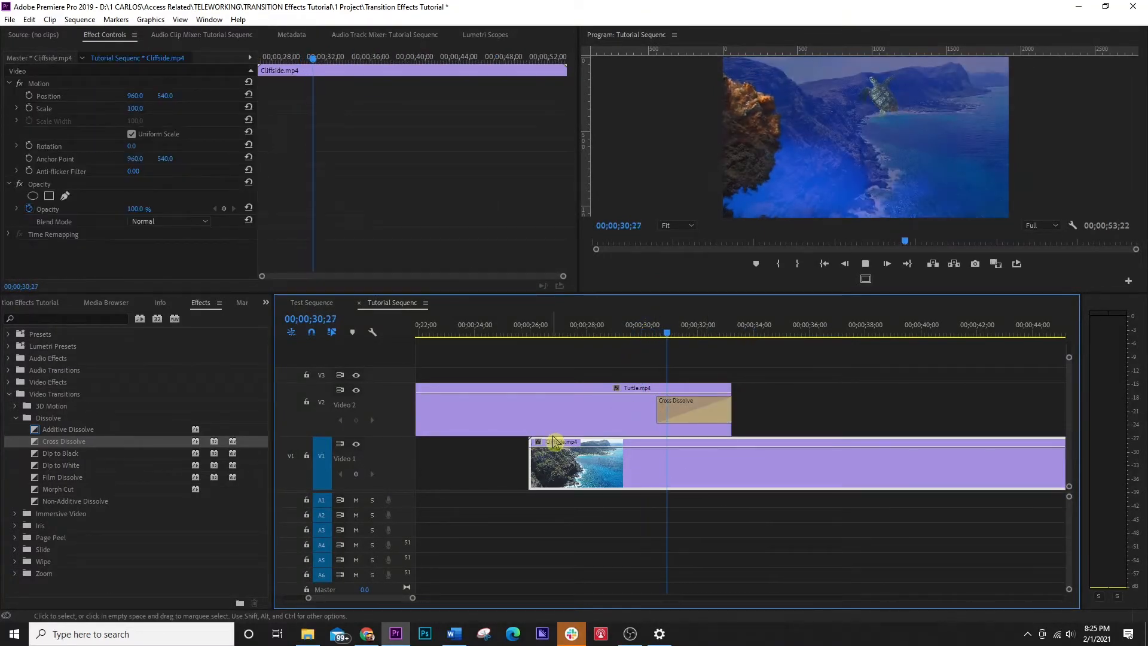
key(space)
click(685, 330)
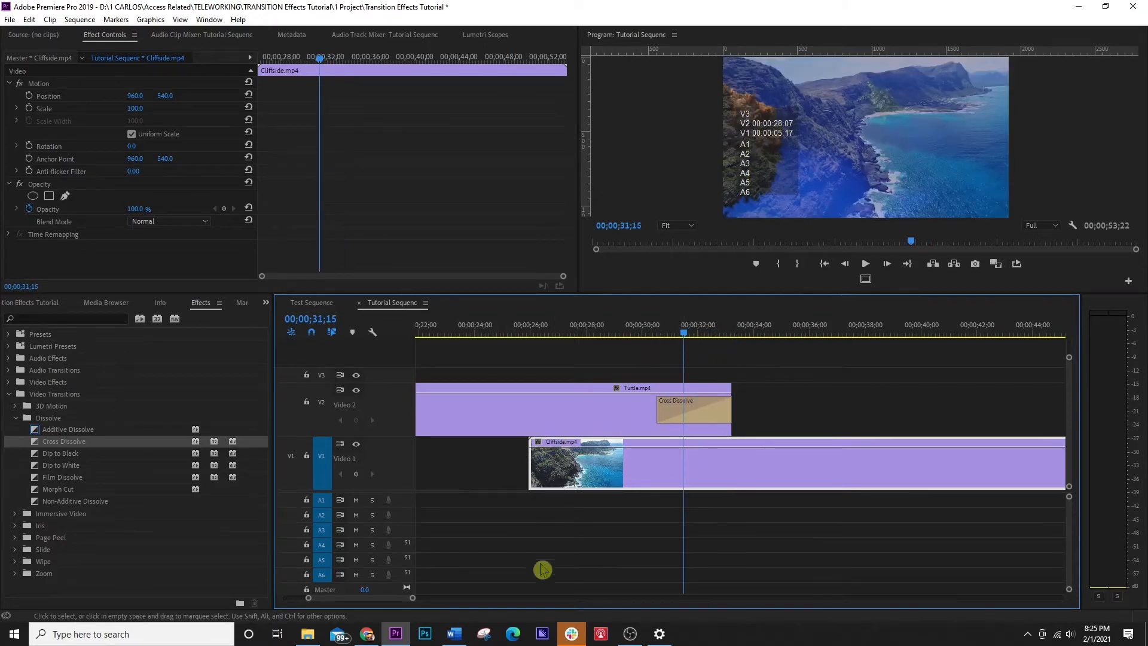
Replace the Cross Dissolve on Turtle.mp4 with the Dip to Black transition and play it back.
click(39, 454)
drag(187, 471, 676, 412)
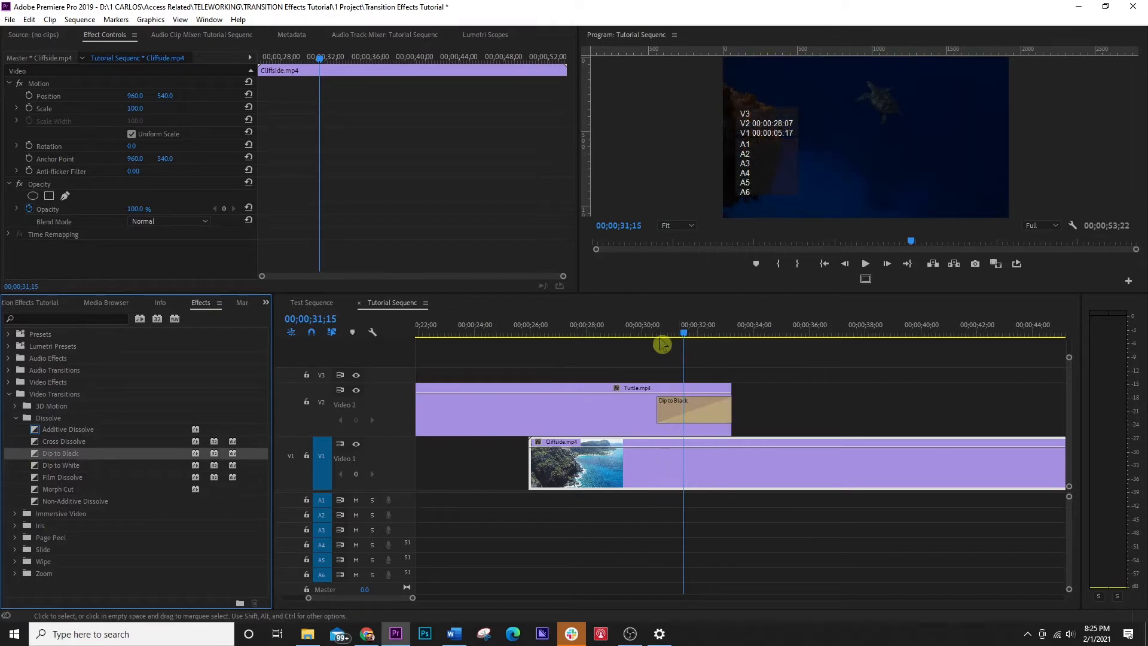
click(647, 333)
key(space)
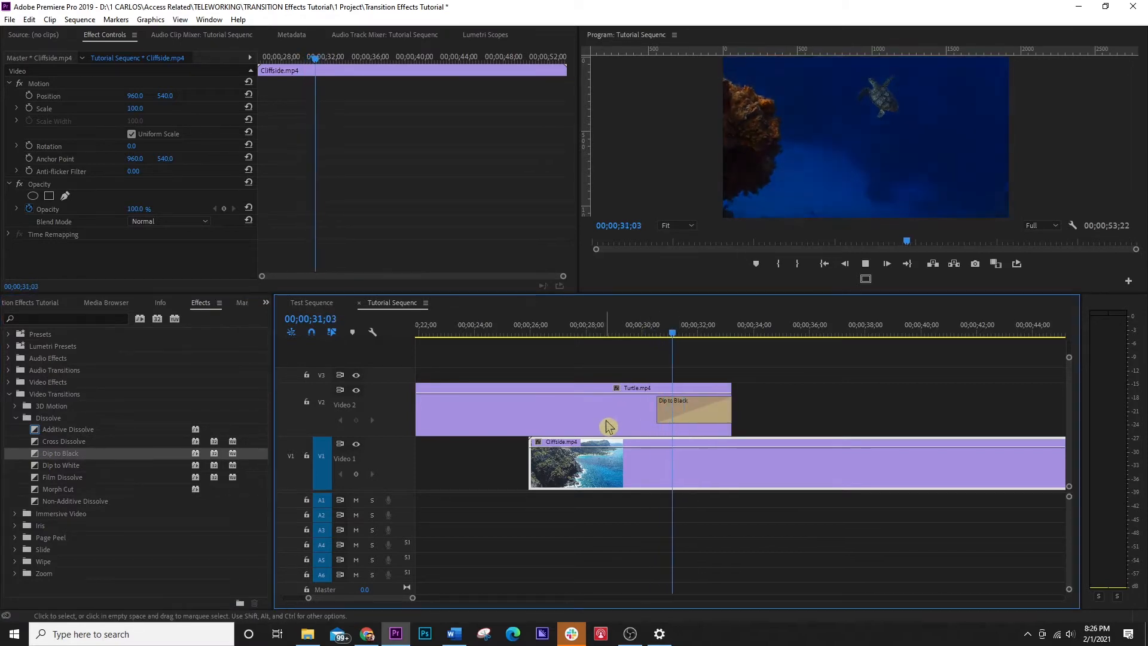
key(space)
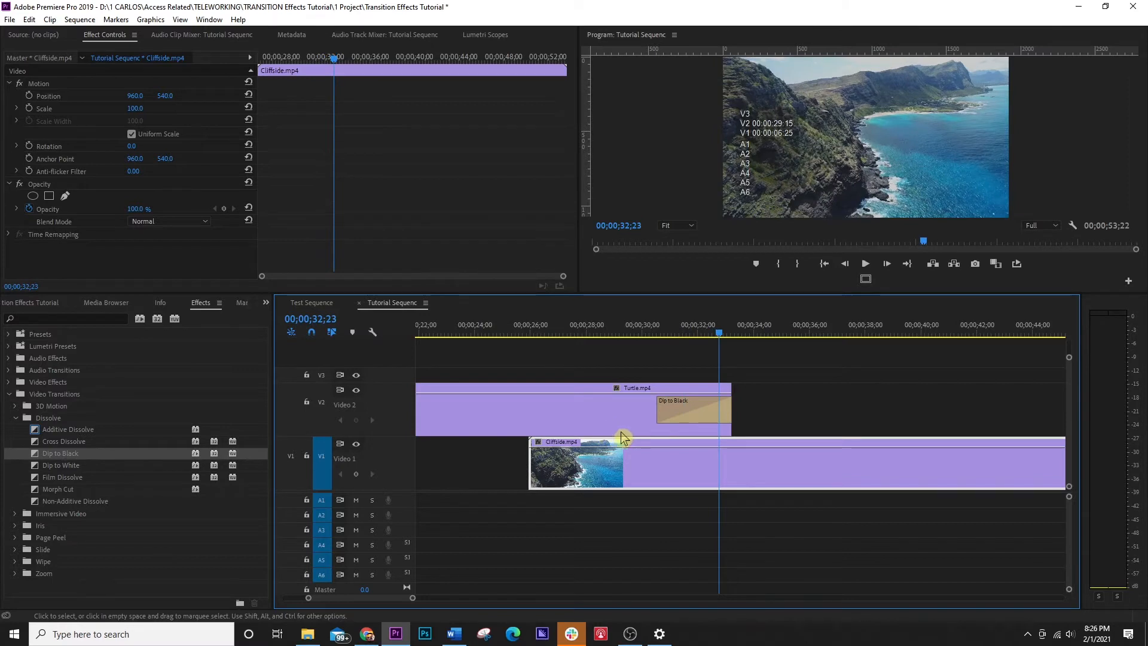
Replace the Dip to Black on Turtle.mp4 with the Dip to White transition and play it back.
drag(40, 471, 696, 412)
click(651, 336)
key(space)
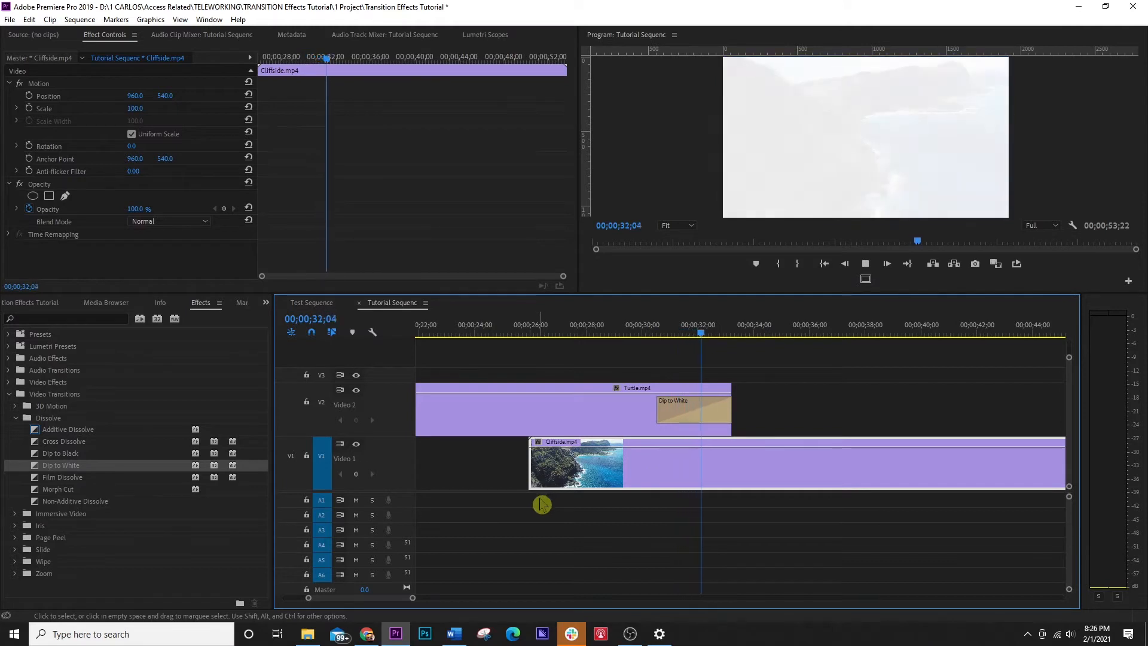
key(space)
click(669, 336)
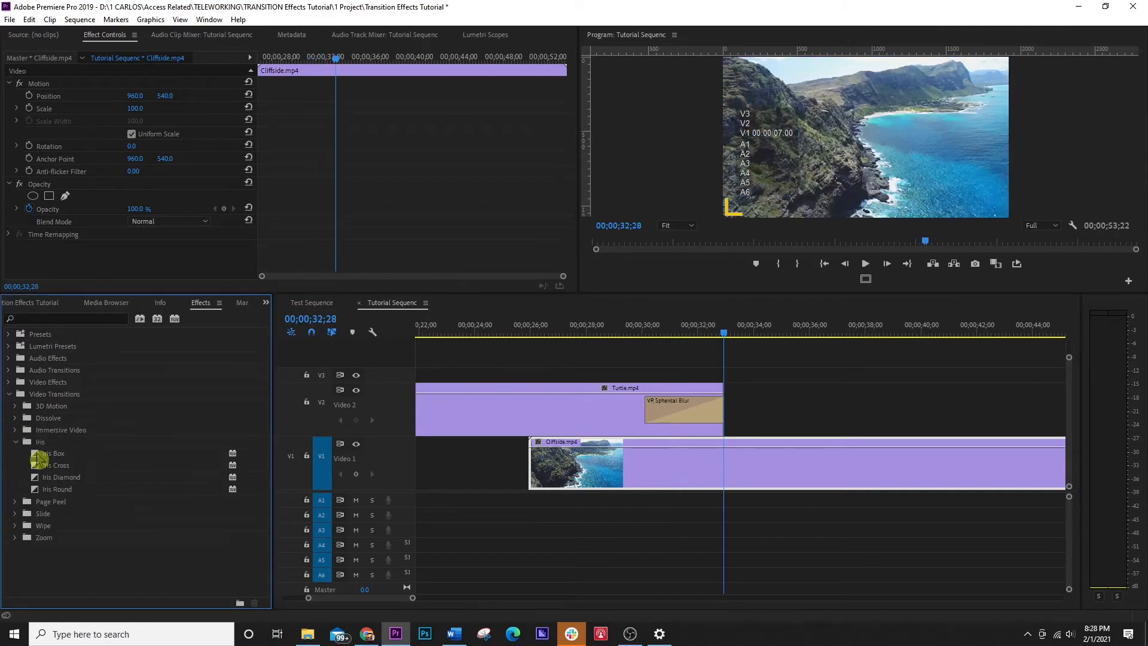
Replace the VR Spherical Blur at the end of Turtle.mp4 with the Iris Box transition and play it back.
drag(37, 456, 687, 413)
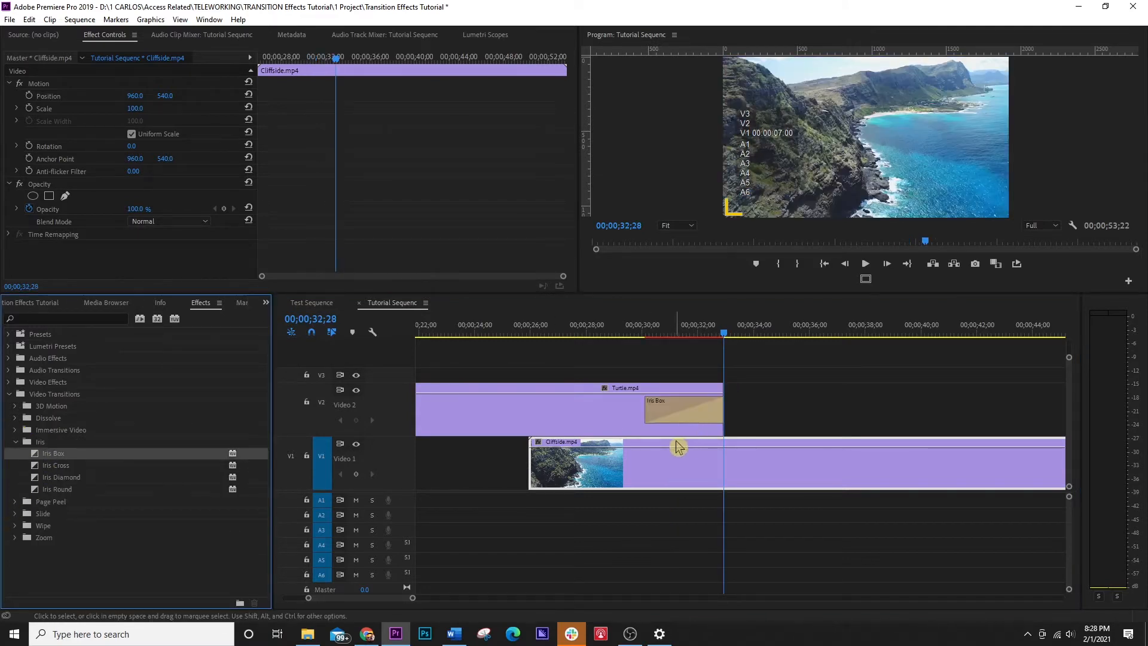
click(622, 333)
key(space)
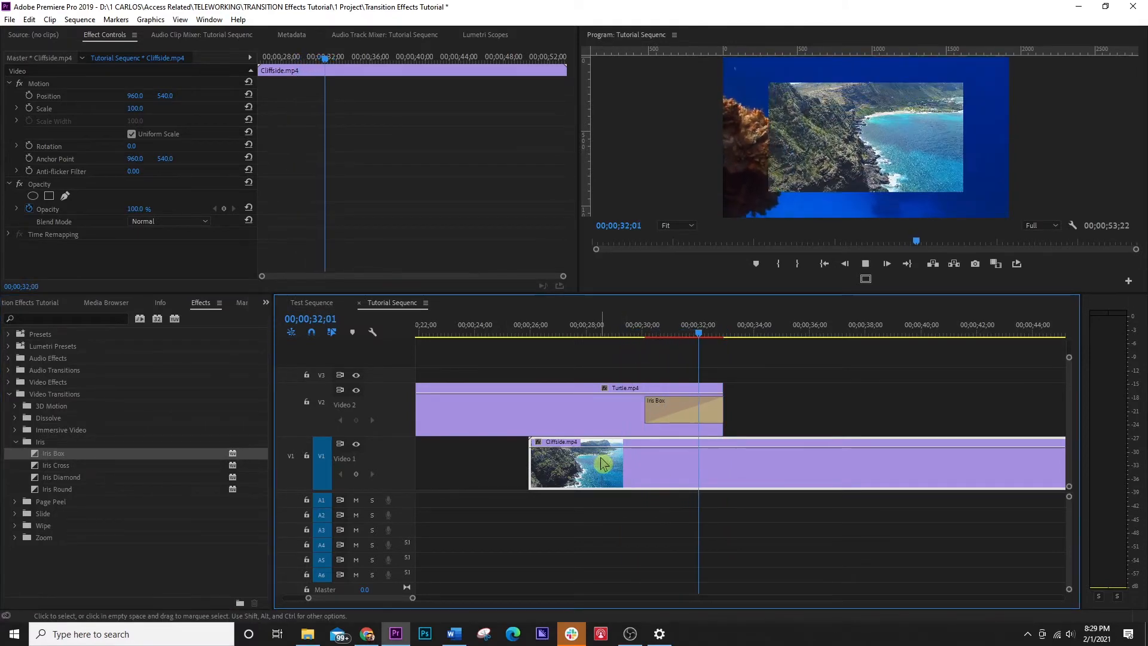
click(682, 333)
Give the Iris Box transition a near-white FDFBFB border with a width of 7.1 and play it back.
click(674, 422)
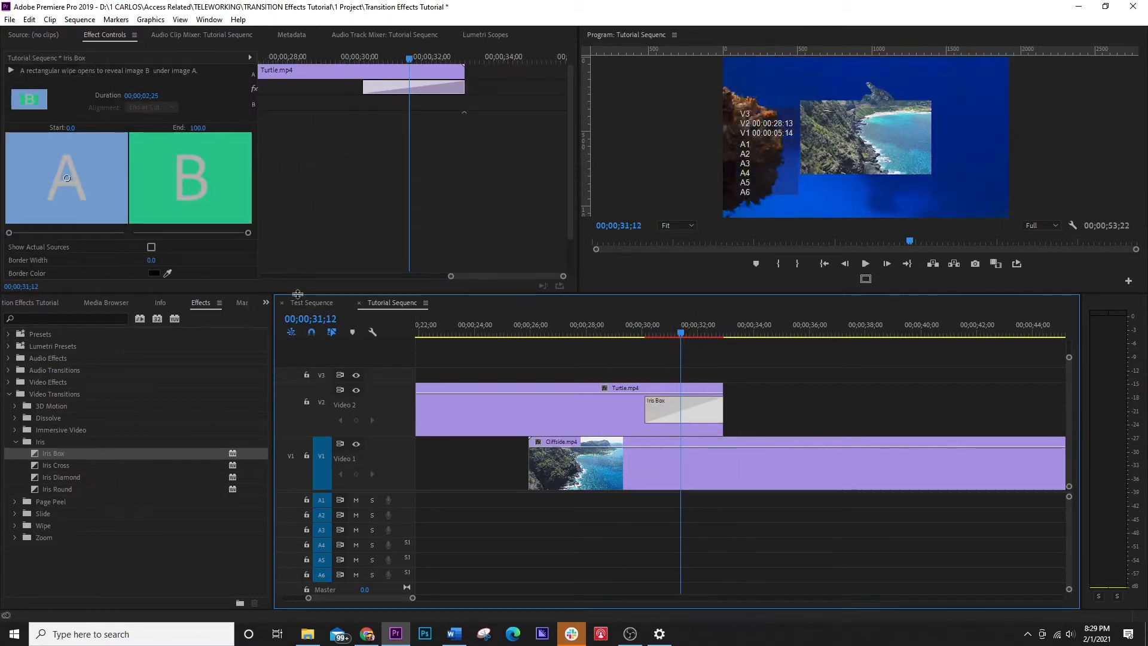
scroll(291, 228, down, 1)
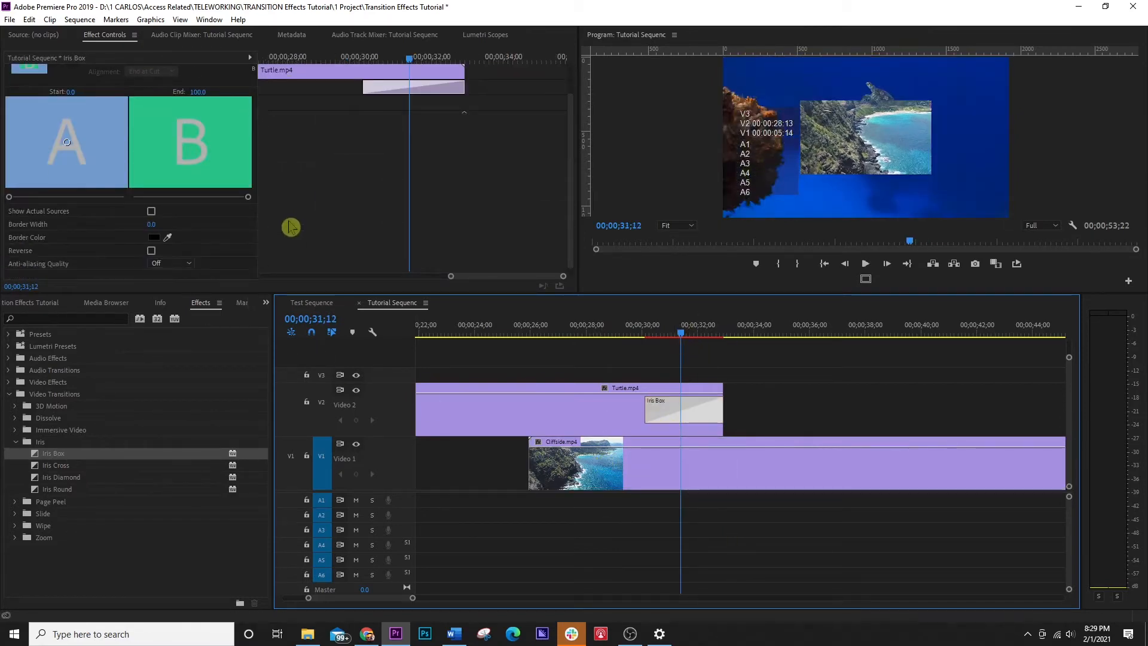
click(153, 239)
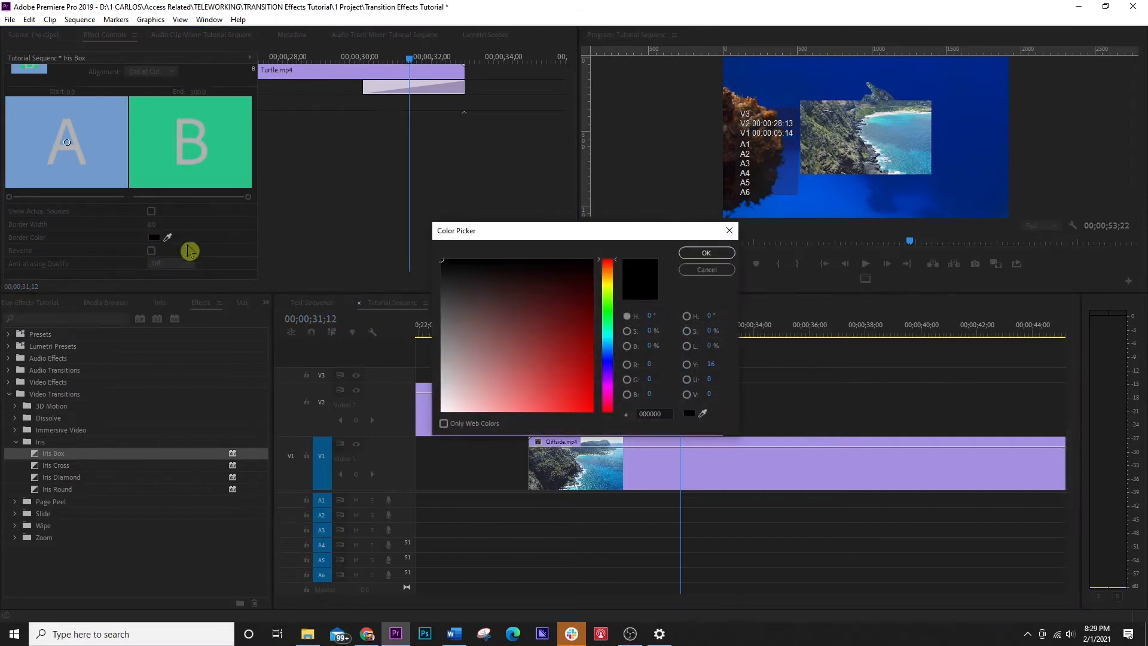
click(441, 410)
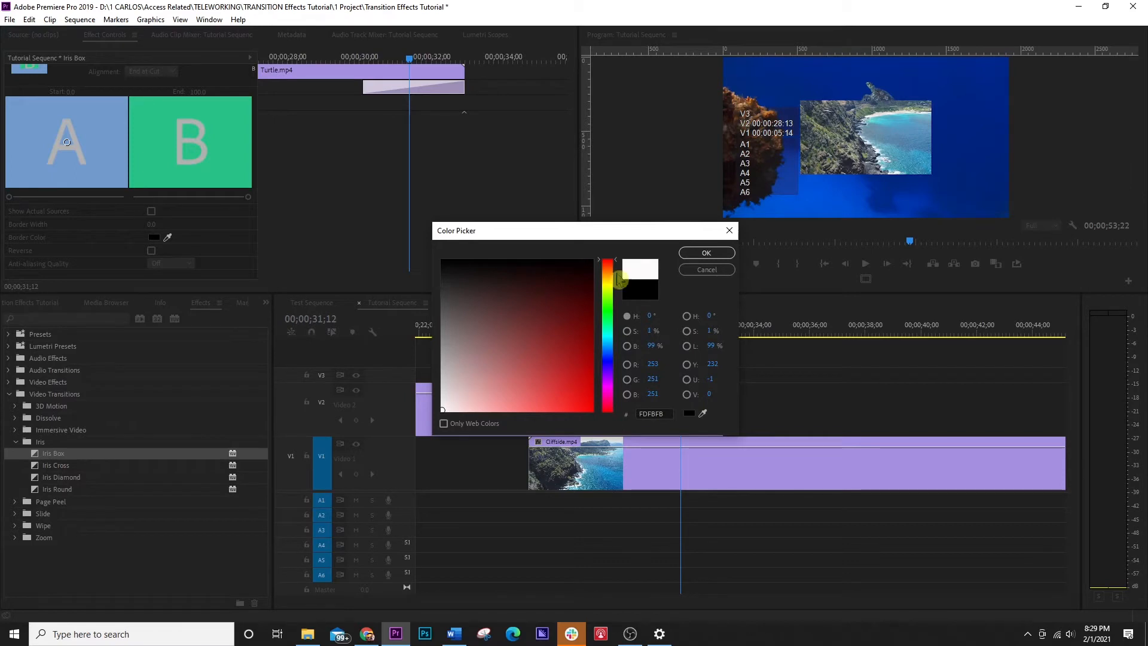
click(712, 253)
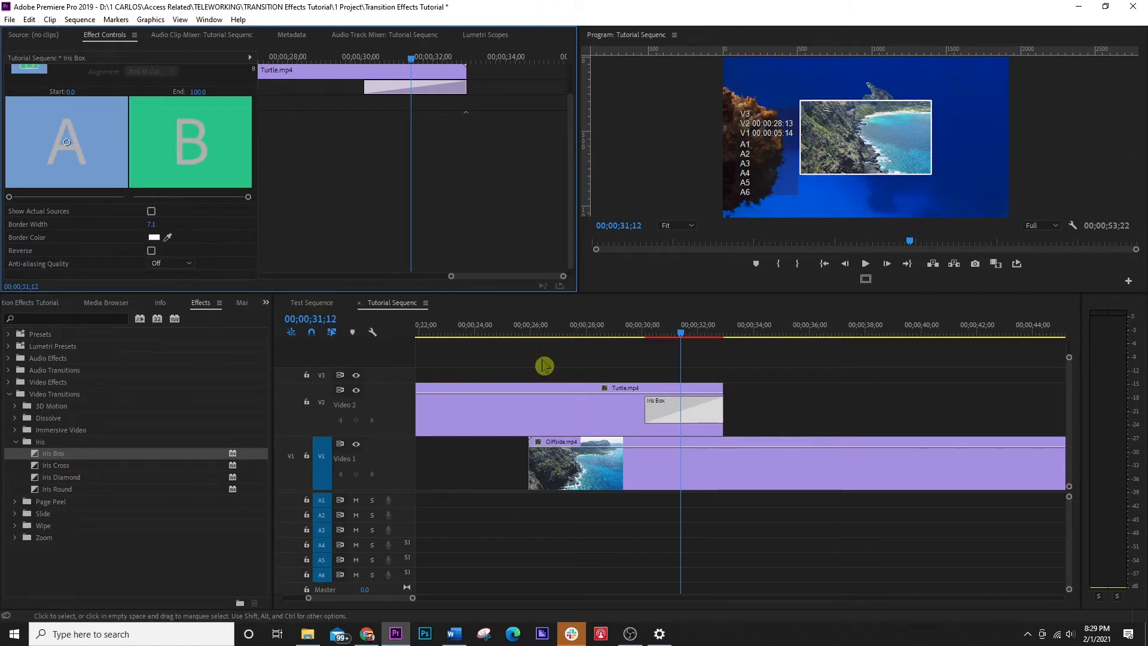
click(635, 334)
key(space)
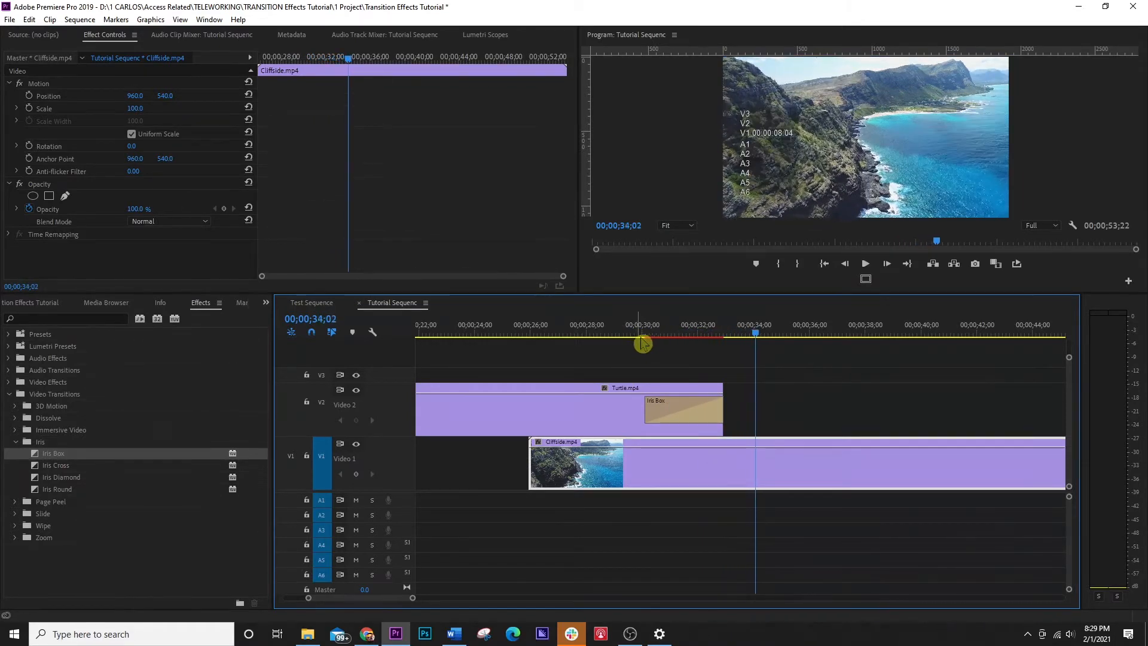
click(670, 330)
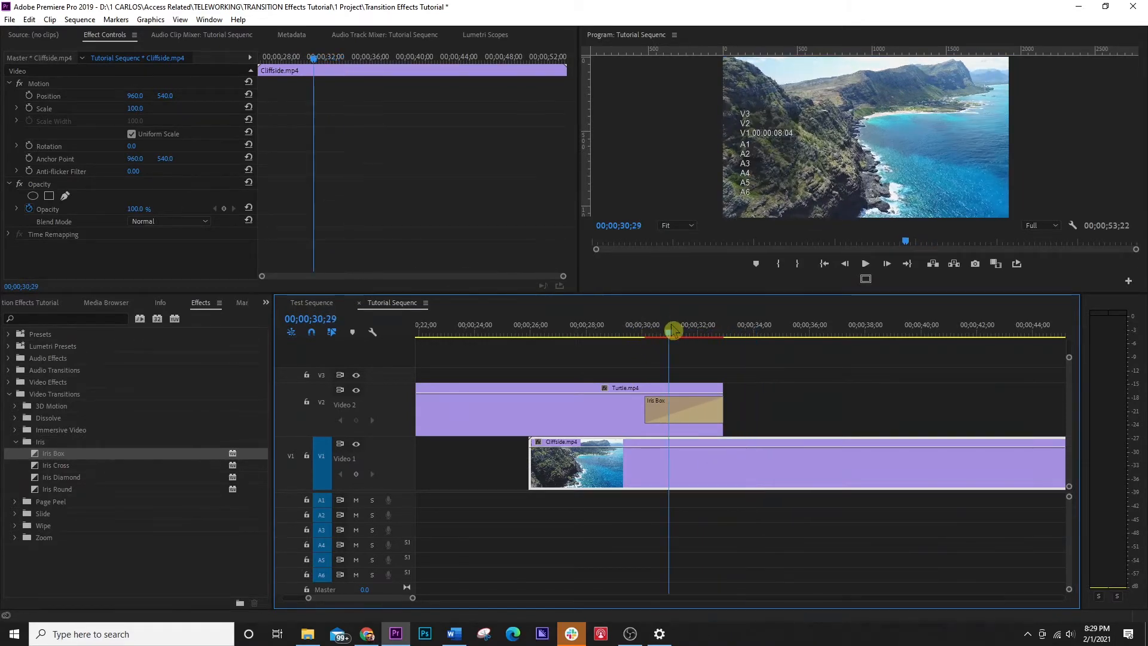
Replace the Iris Box on Turtle.mp4 with the Iris Diamond transition and play it back.
click(37, 478)
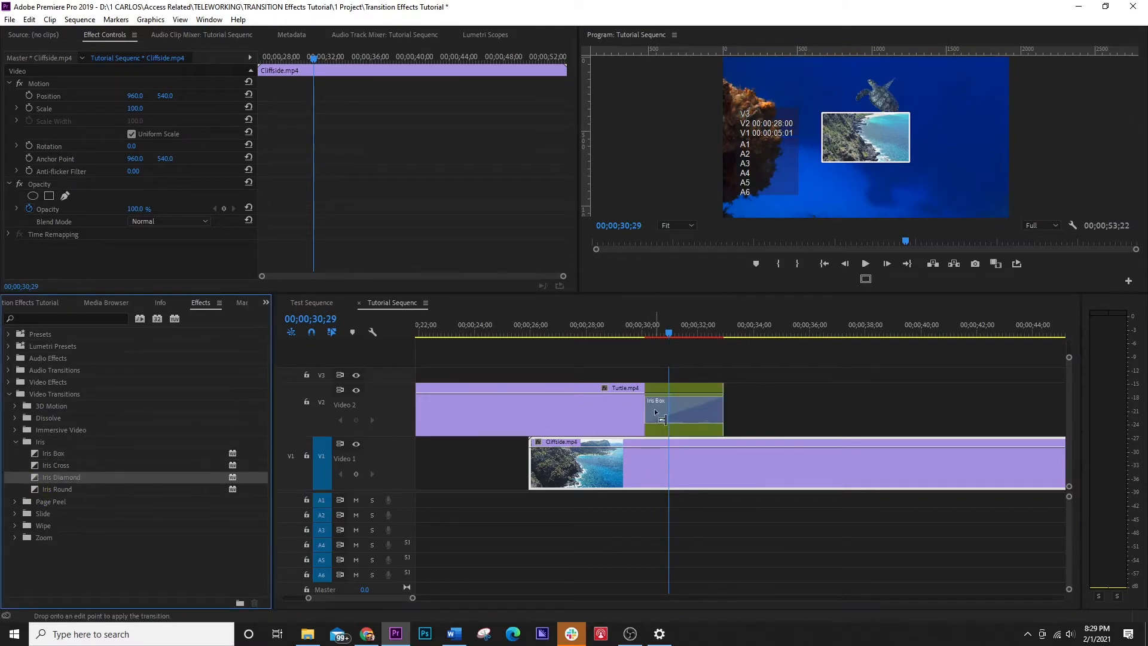
drag(633, 419, 634, 416)
click(634, 326)
key(space)
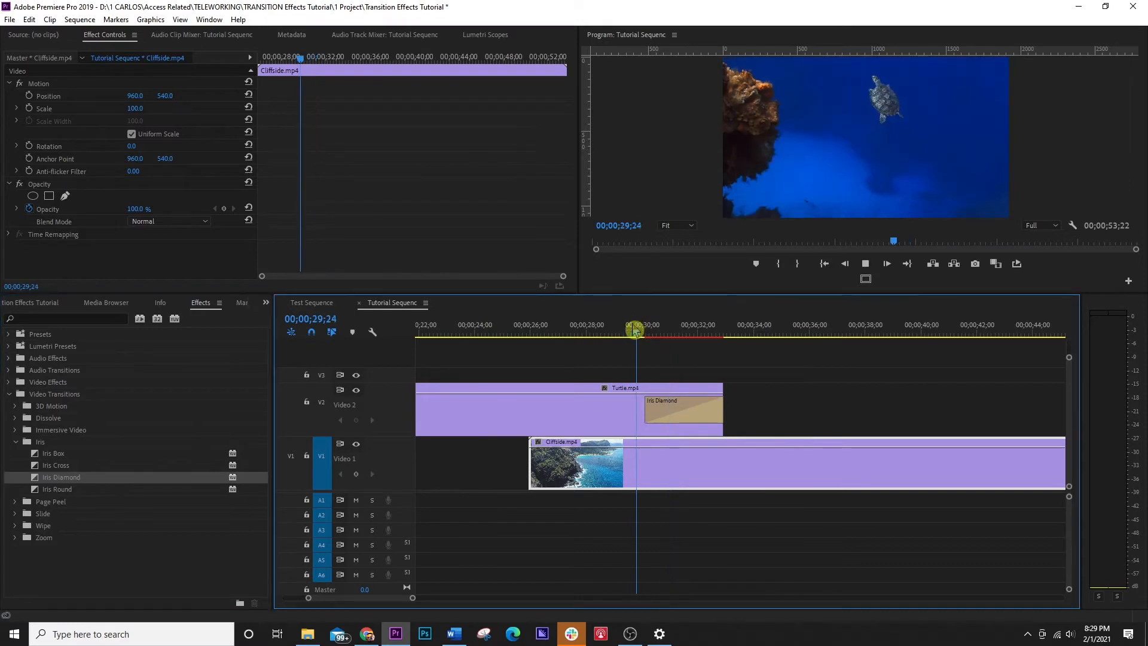
key(space)
Set the Iris Diamond transition's border width to 5.5 and play back the bordered wipe.
click(684, 415)
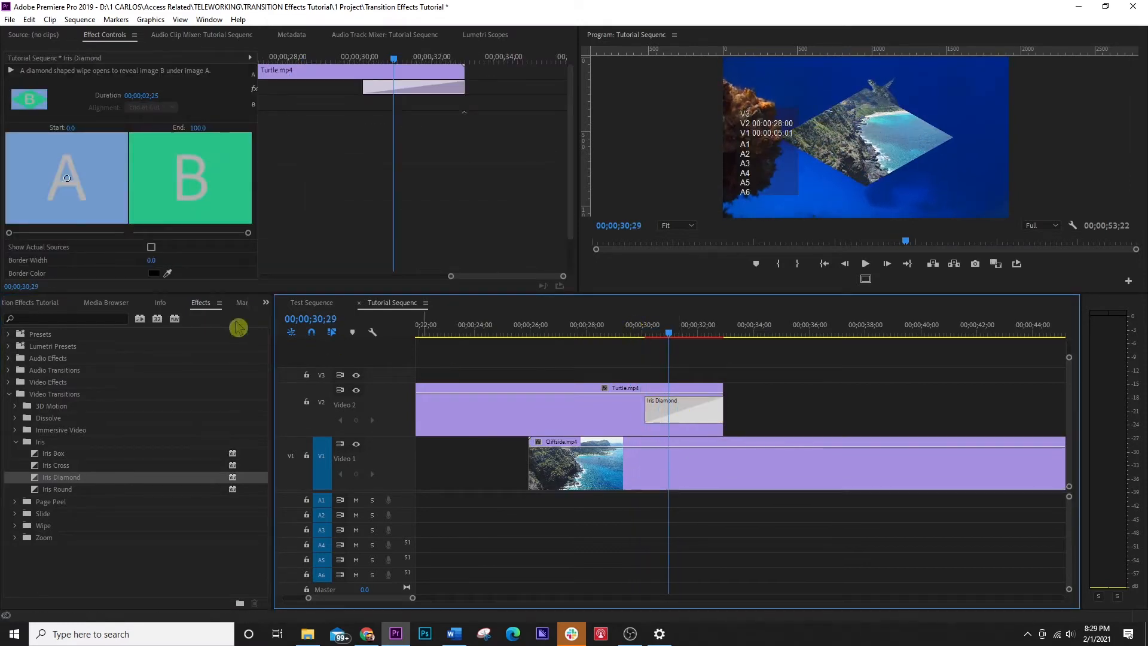
scroll(116, 270, down, 2)
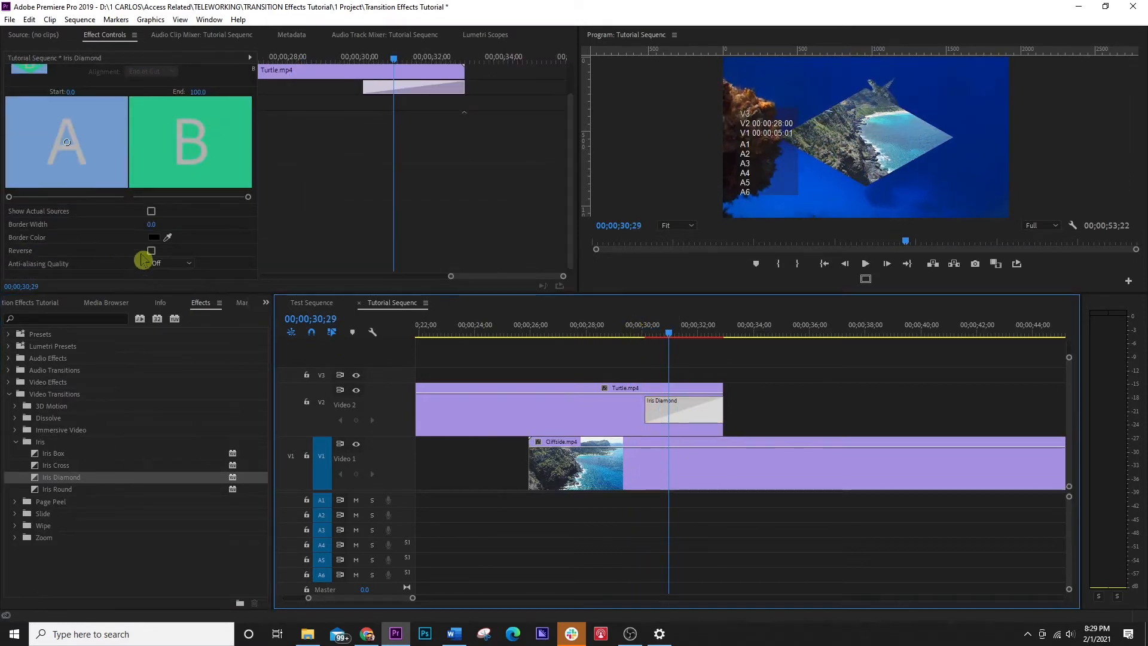
drag(151, 225, 182, 226)
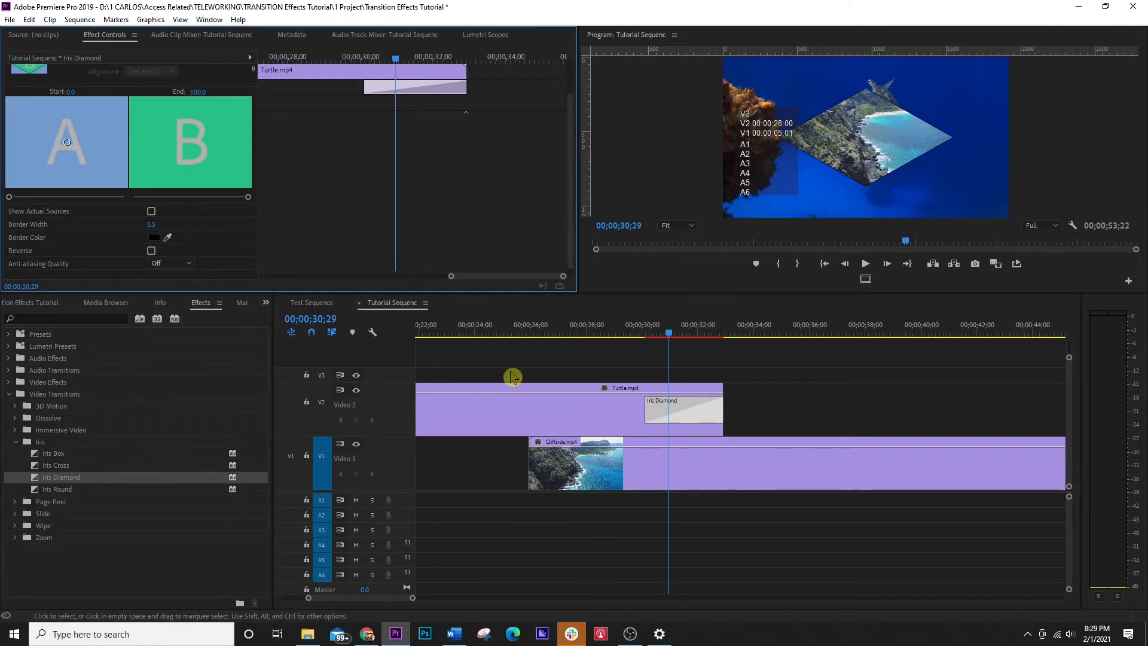
click(668, 336)
key(space)
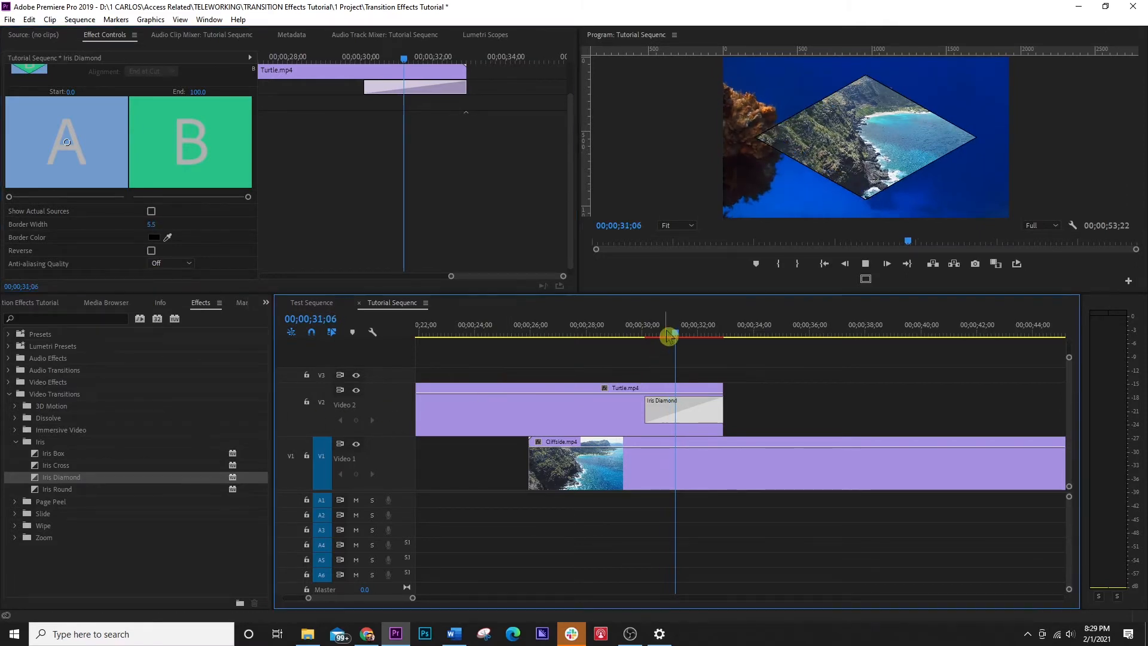
key(space)
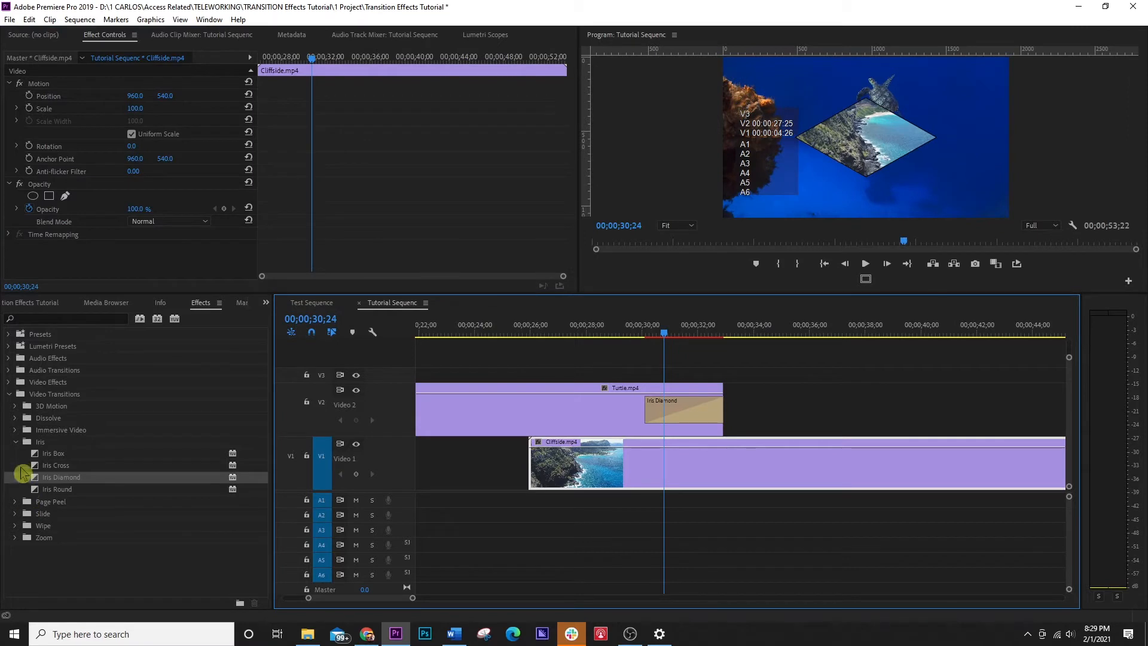
Switch from the Iris to the Page Peel transitions, replace Iris Diamond on Turtle.mp4 with Page Peel, and play it back.
click(16, 442)
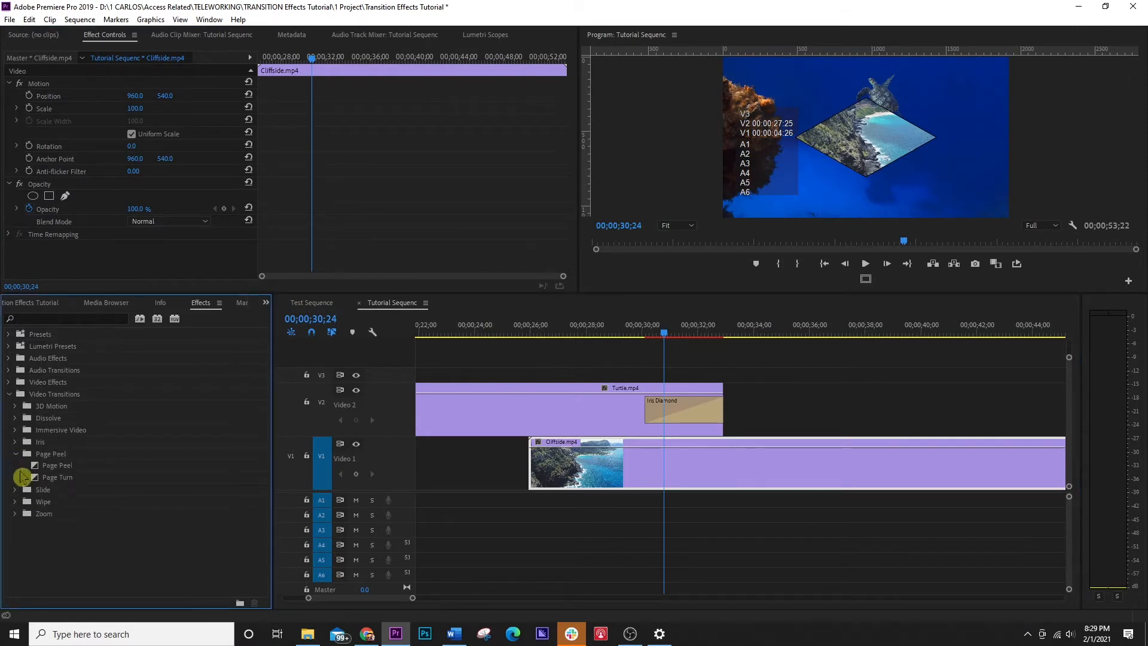
click(36, 470)
drag(35, 470, 673, 423)
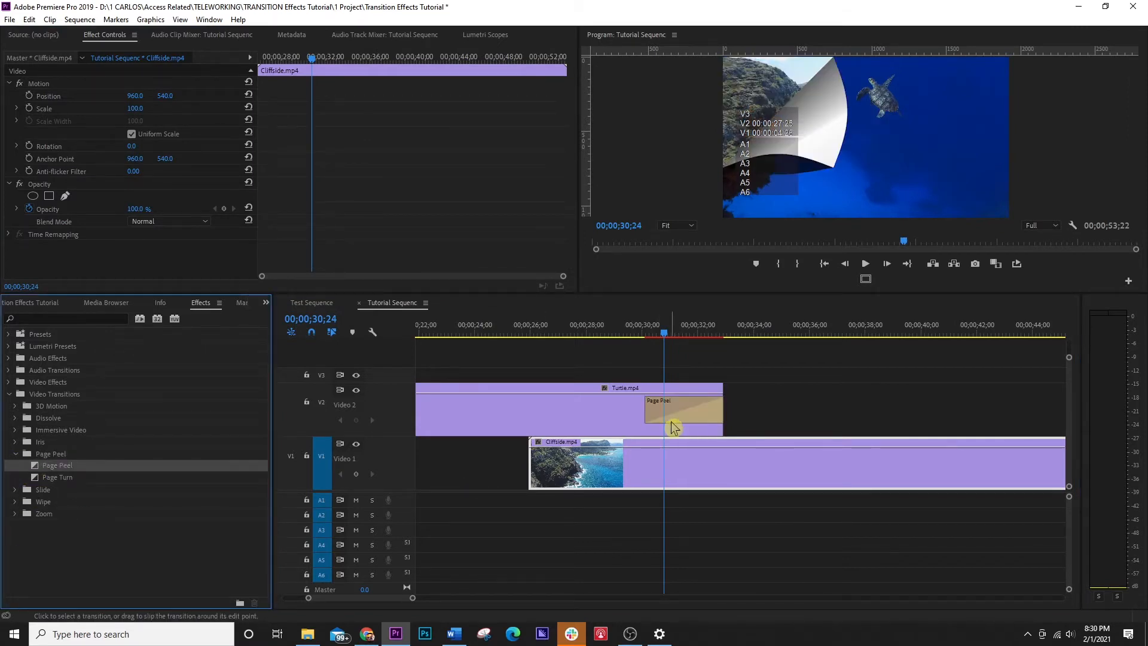
click(643, 333)
key(space)
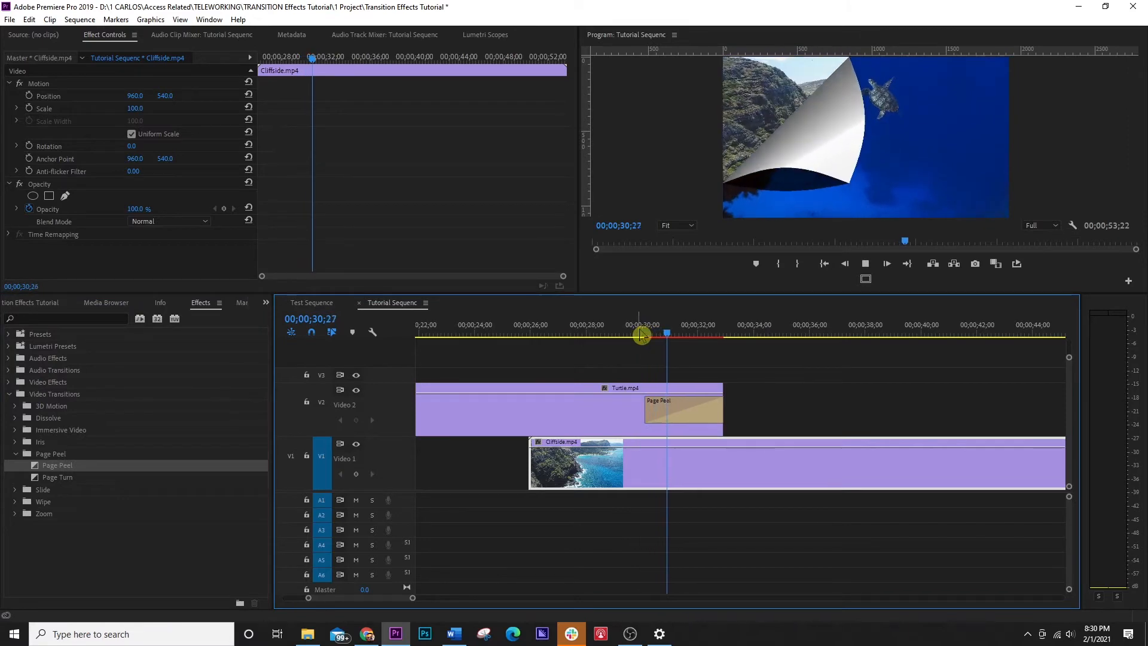
key(space)
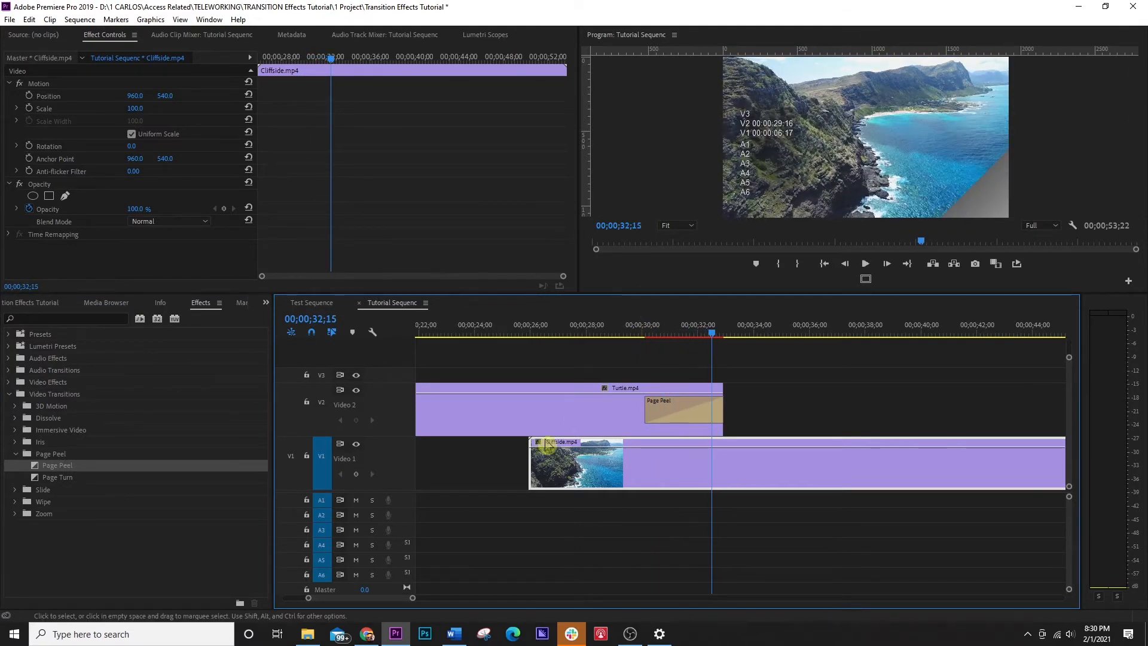
Replace the Page Peel on Turtle.mp4 with the Page Turn transition and play it back twice.
click(39, 478)
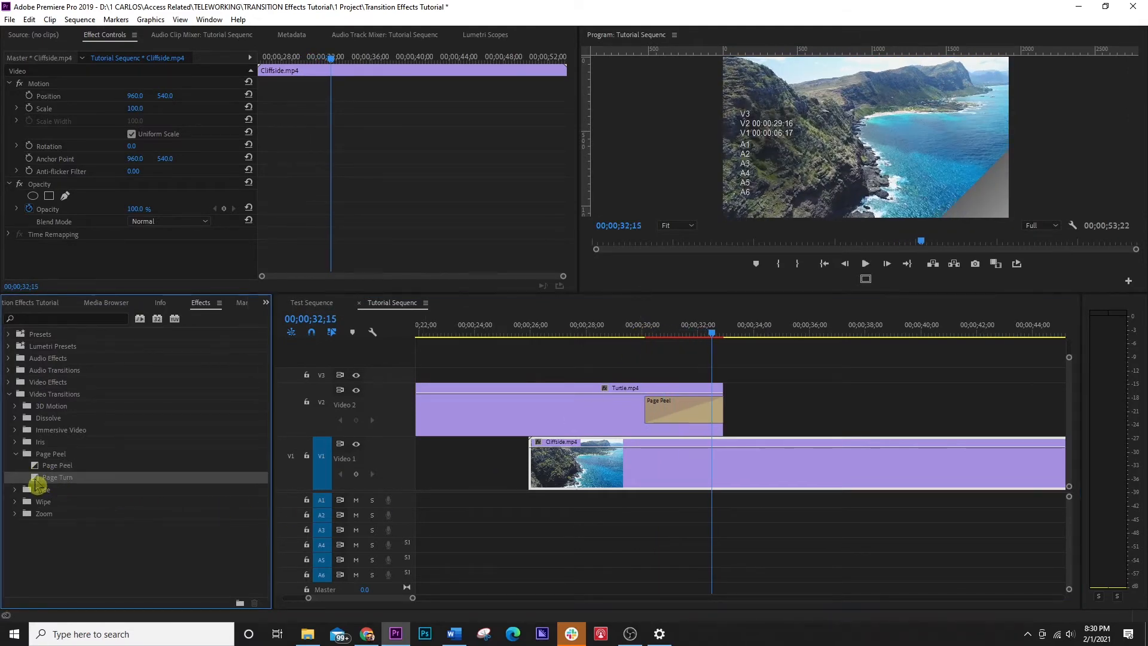
drag(687, 410, 687, 410)
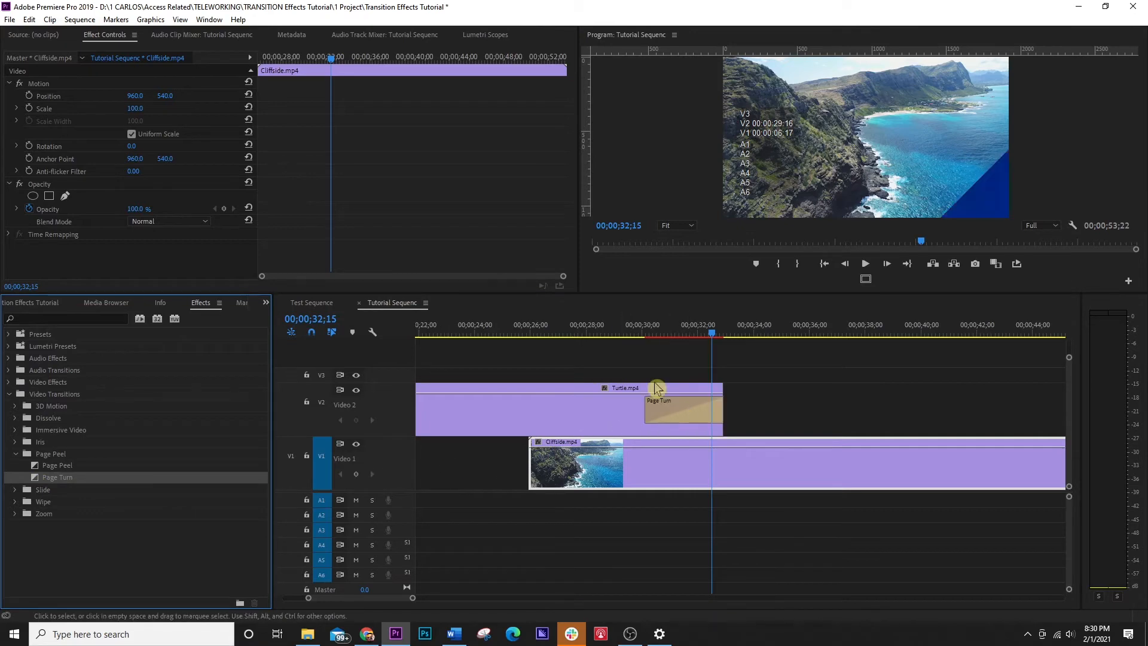
click(632, 328)
key(space)
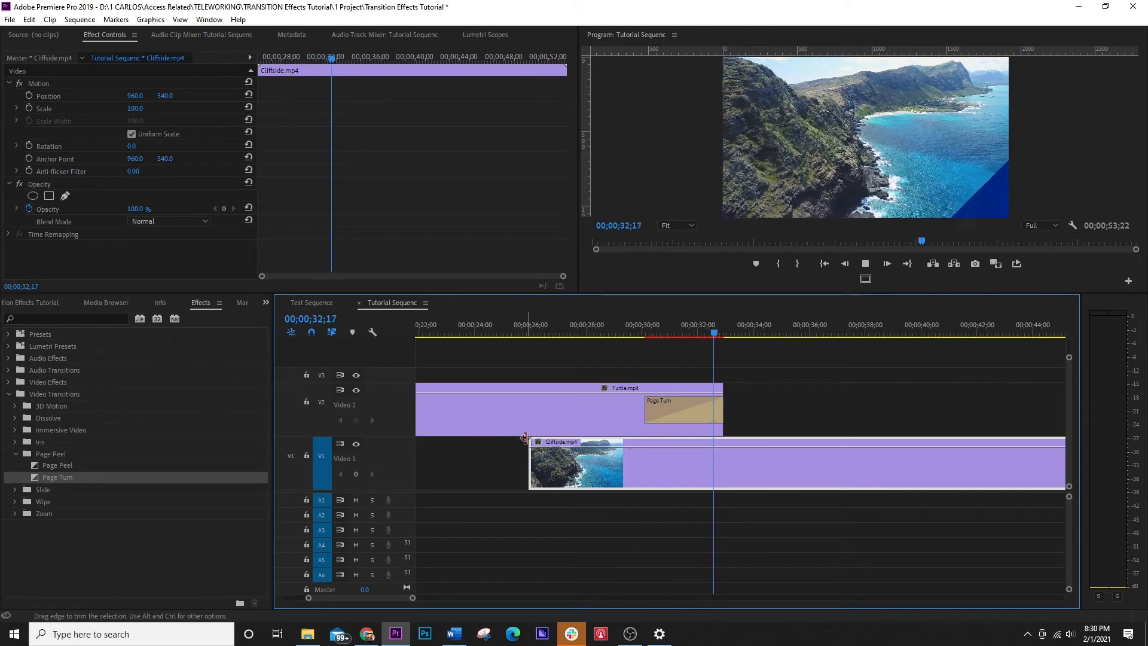
key(space)
click(642, 328)
key(space)
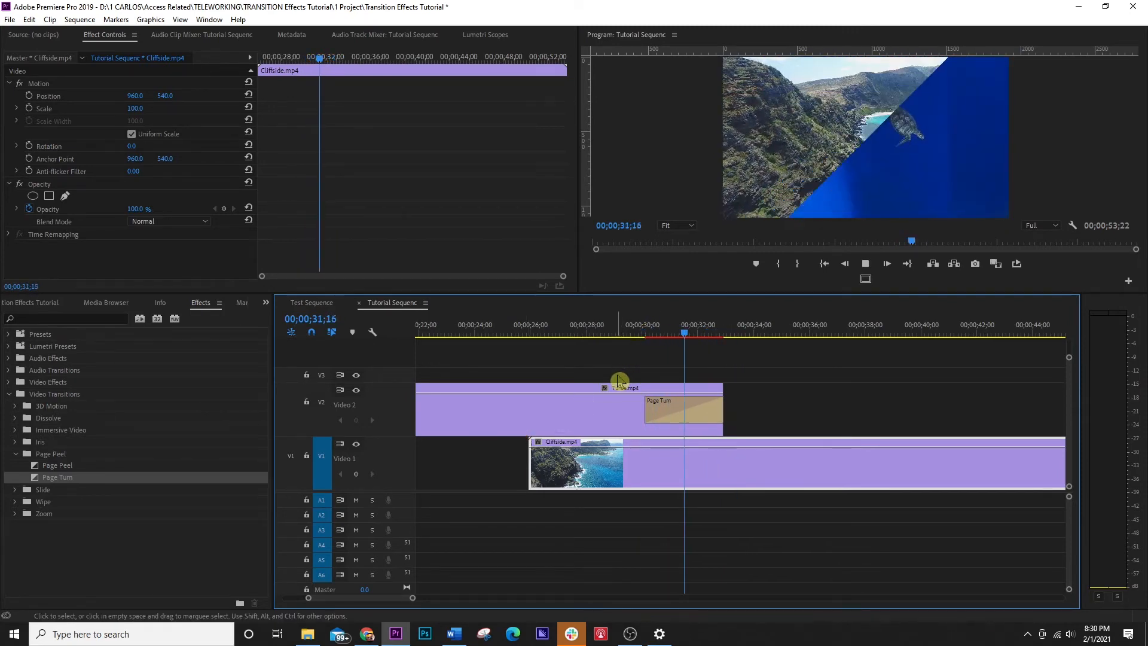
key(space)
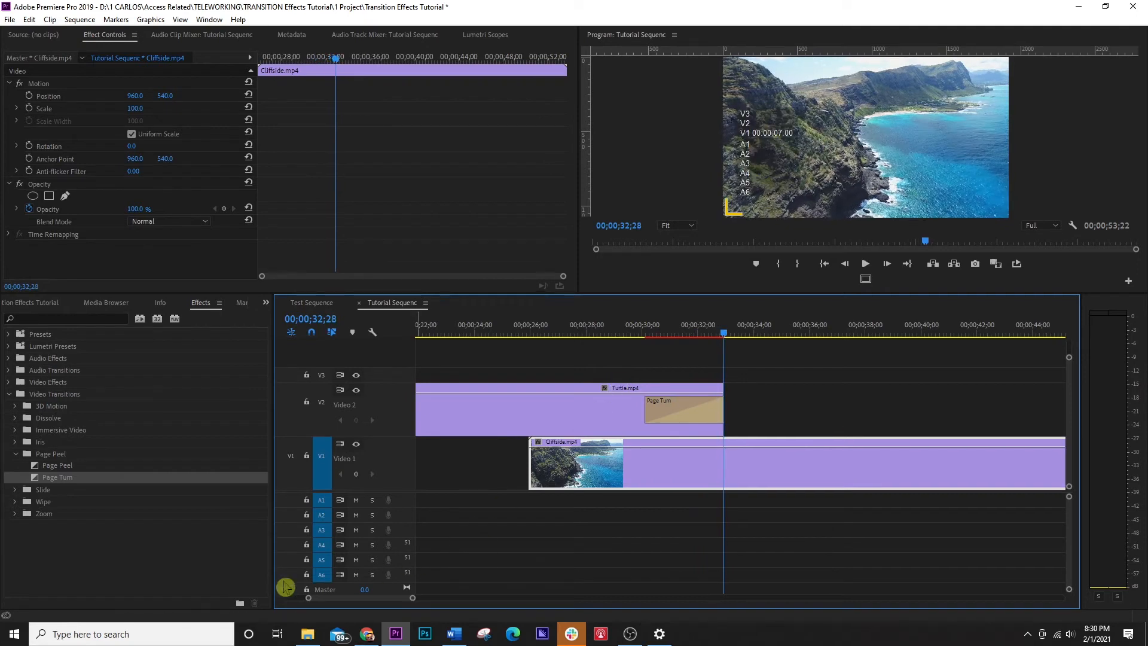
Switch from the Page Peel to the Slide transitions, replace Page Turn on Turtle.mp4 with Band Slide, and play it back.
click(15, 454)
click(15, 467)
drag(34, 481, 667, 413)
click(642, 328)
key(space)
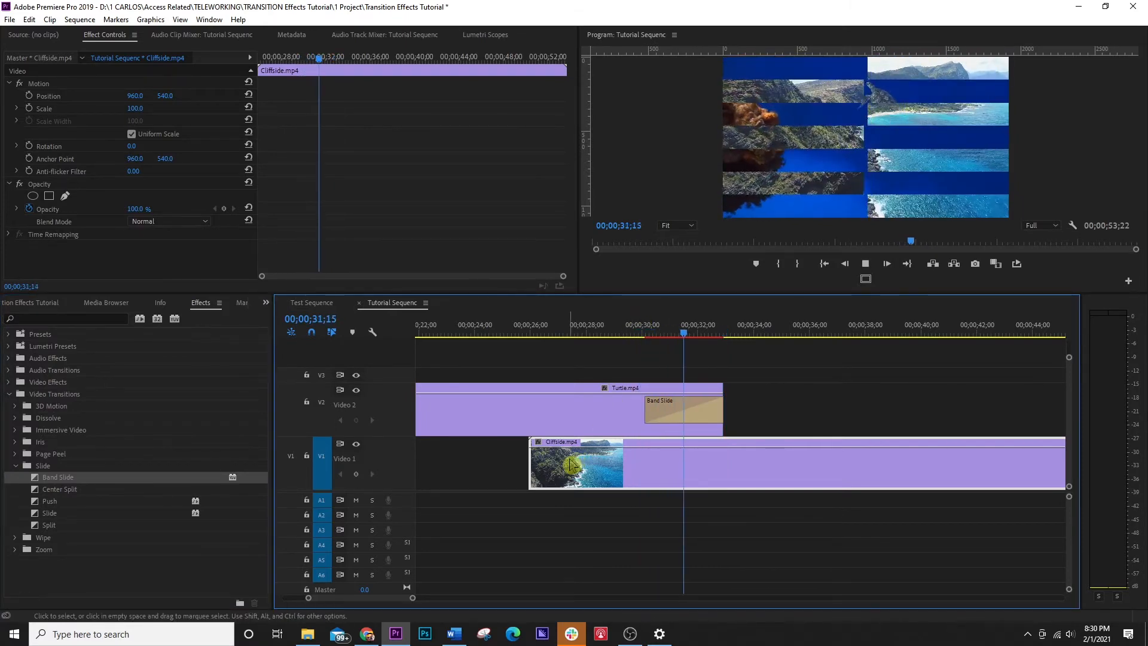
key(space)
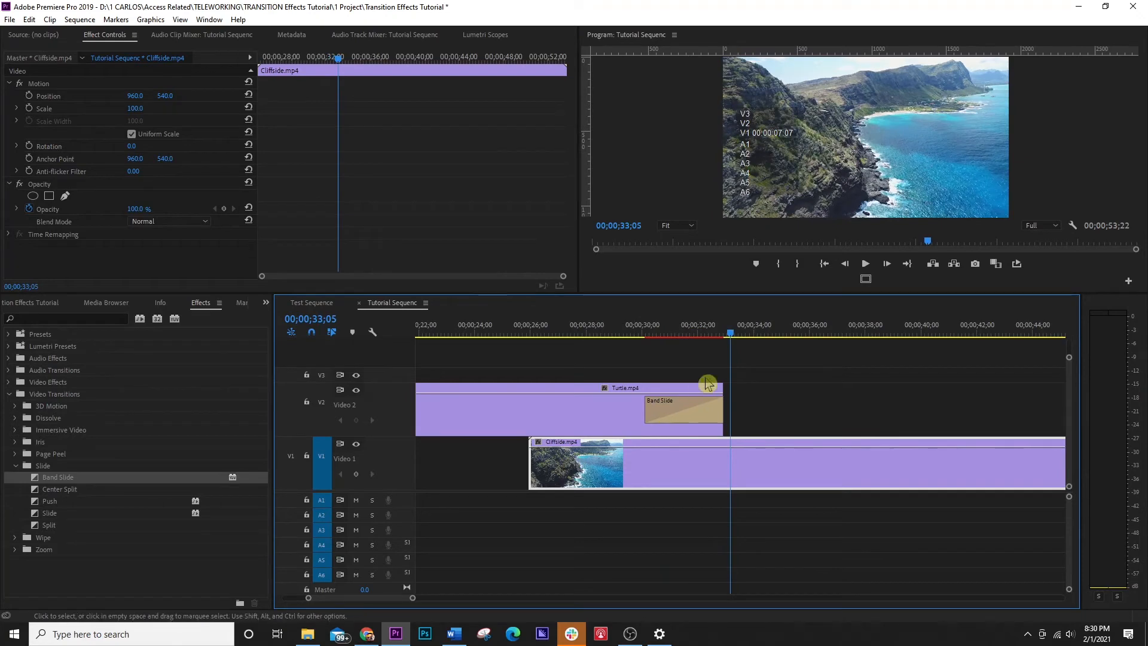
Set the border colour of the Band Slide transition on Turtle.mp4 to near-white (FFFAFA).
click(681, 331)
click(665, 412)
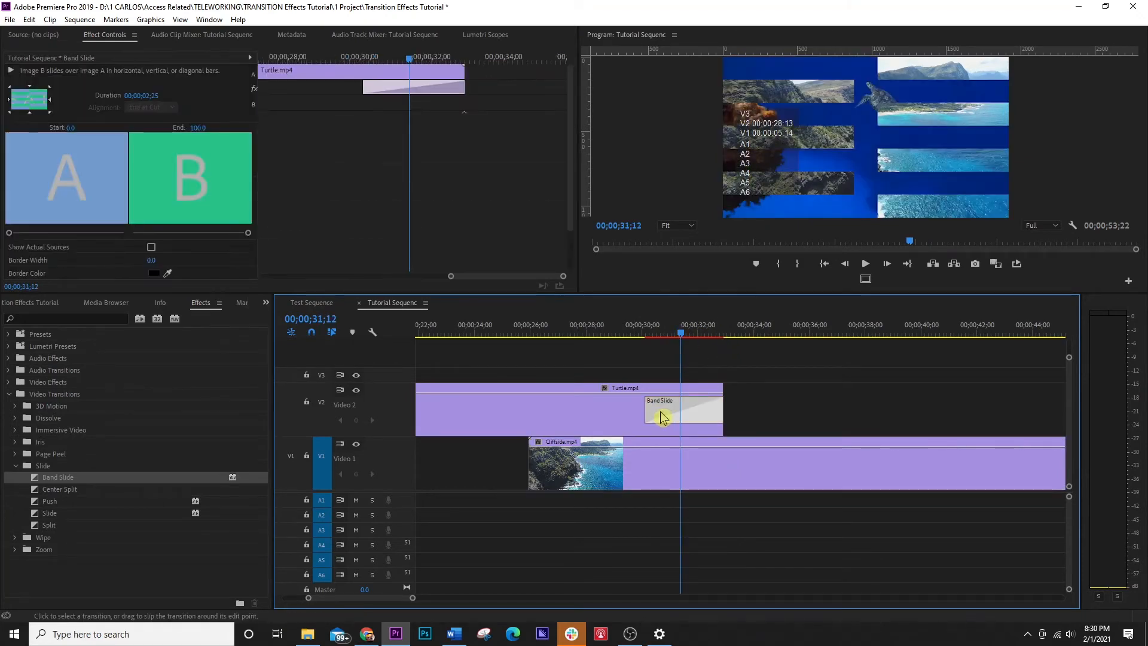
scroll(304, 234, down, 2)
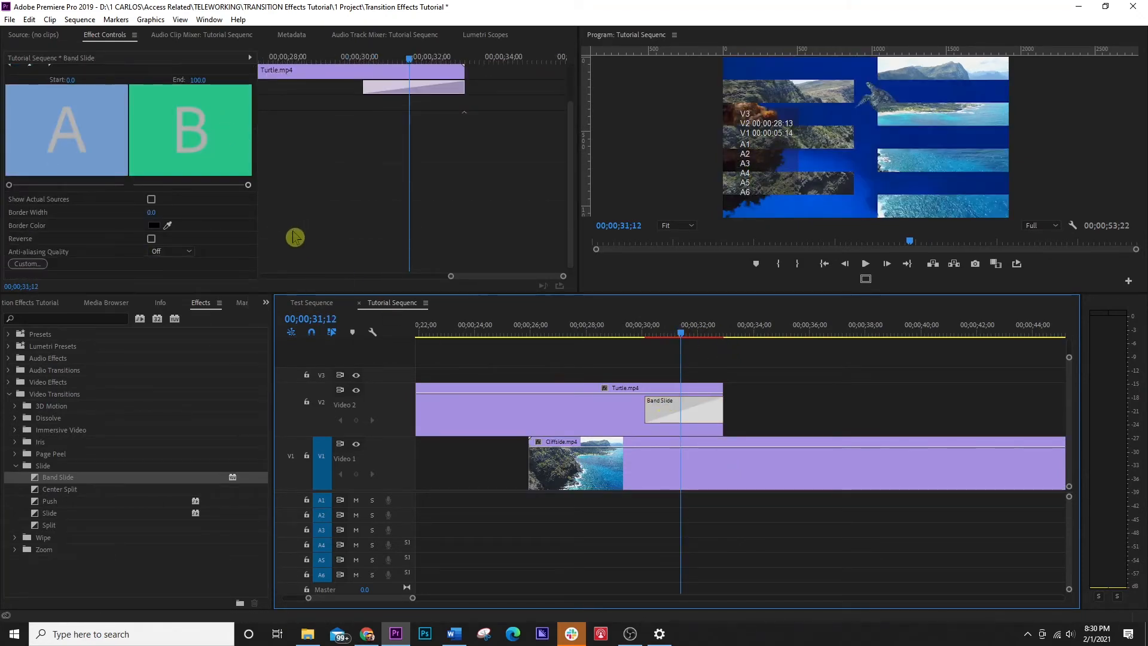
click(155, 226)
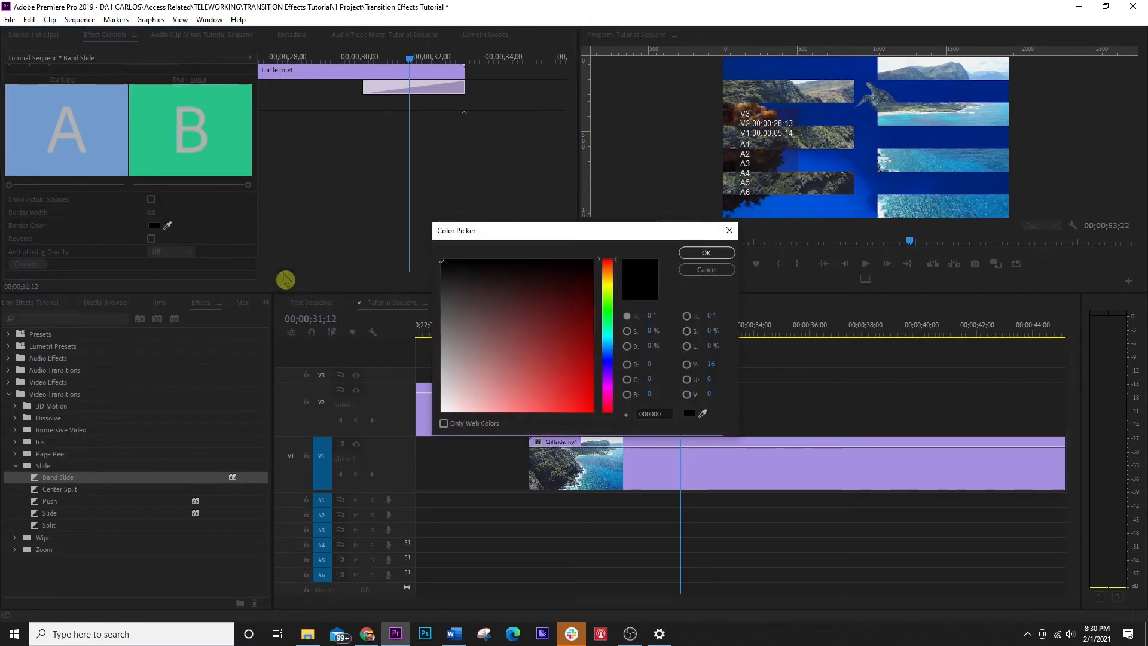
click(442, 412)
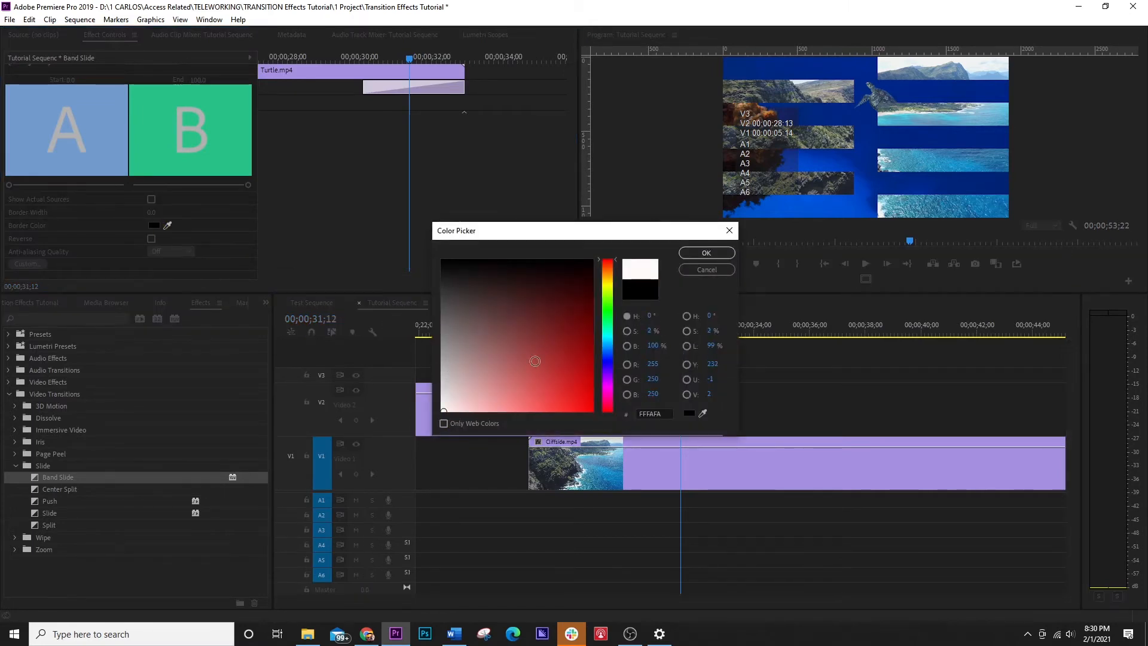
click(696, 255)
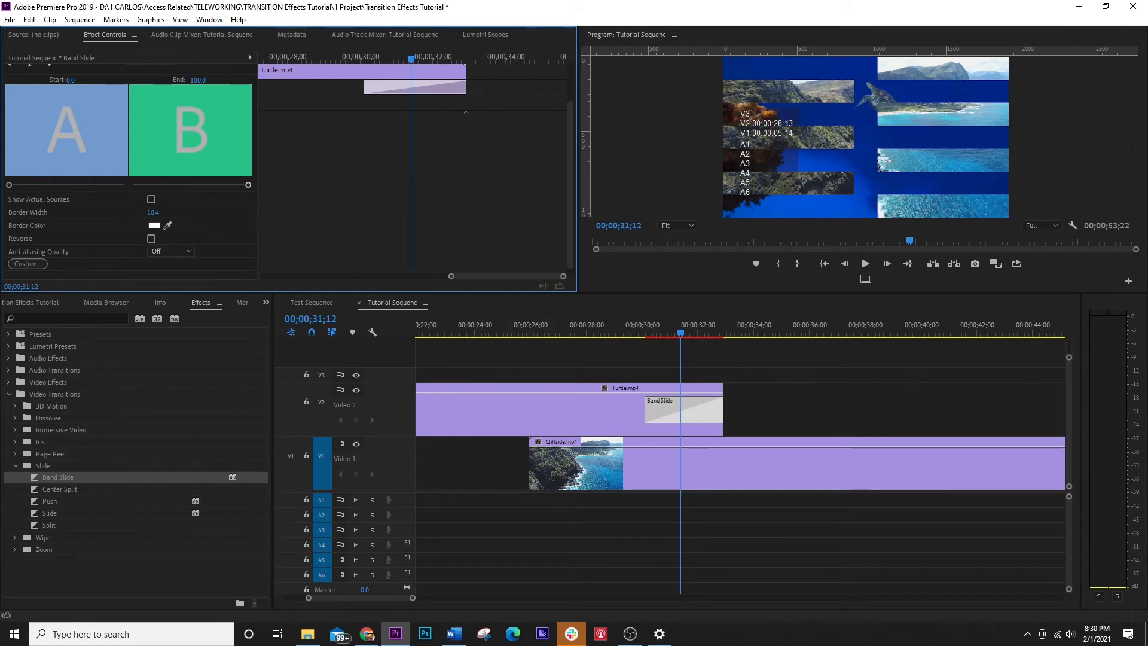
Adjust the Band Slide transition's border width to a little over 7 and play back the bordered bands.
drag(154, 212, 157, 212)
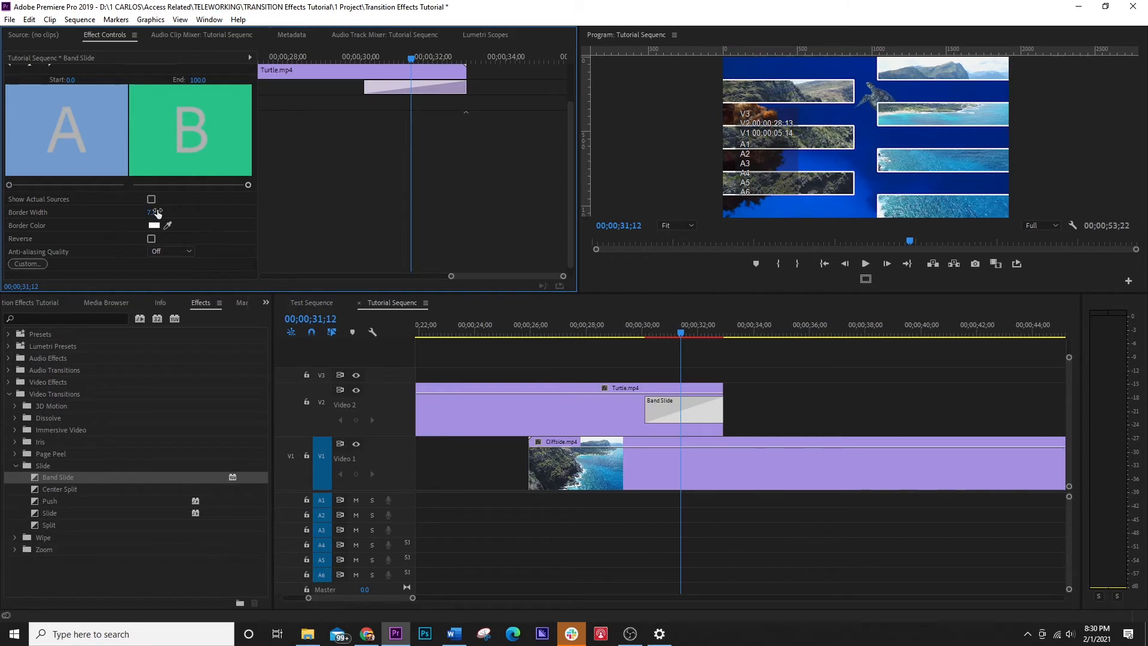
click(642, 336)
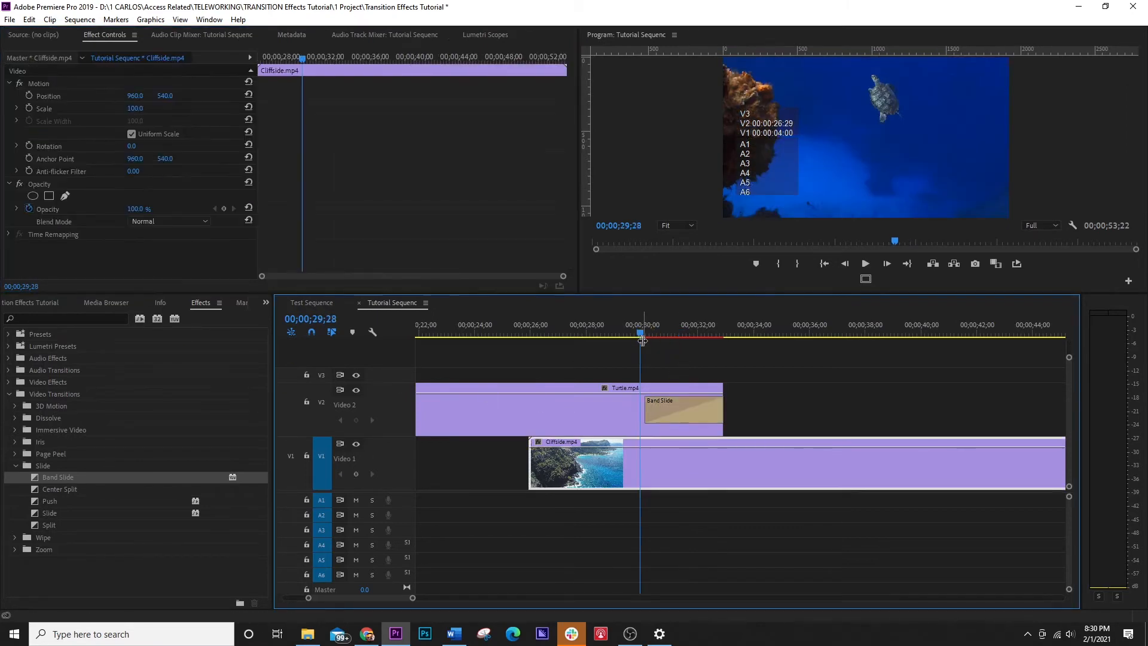
key(space)
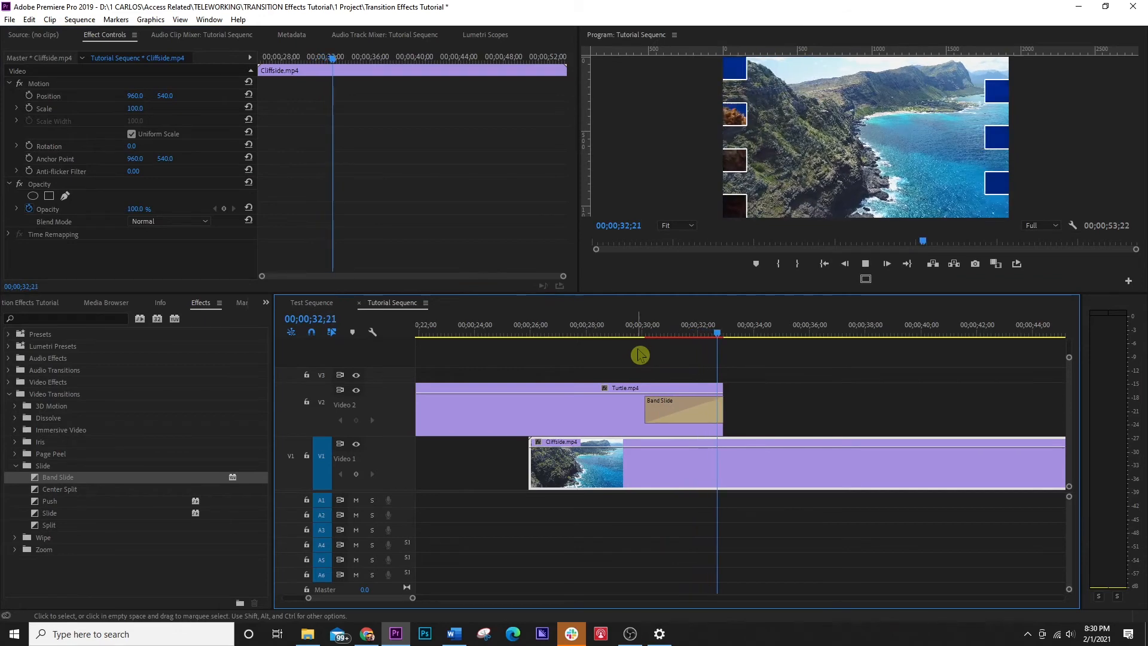
key(space)
click(679, 332)
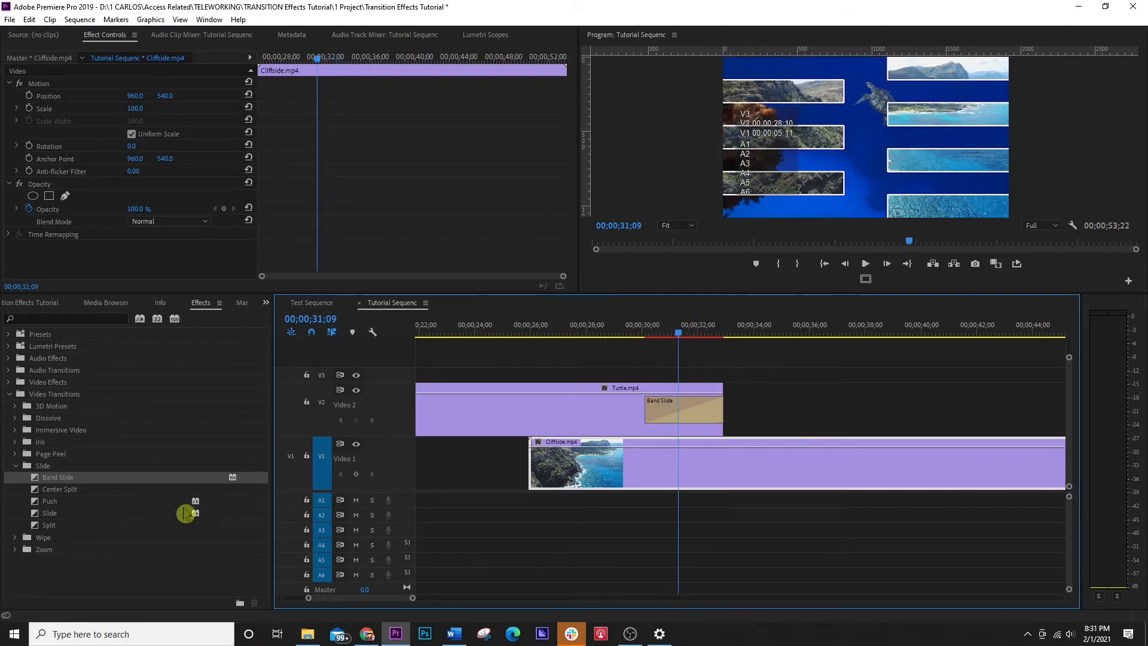
Replace Band Slide on Turtle.mp4 with Push and play it back, and swap Push for the Slide transition.
click(38, 505)
drag(292, 506, 673, 415)
click(644, 330)
key(space)
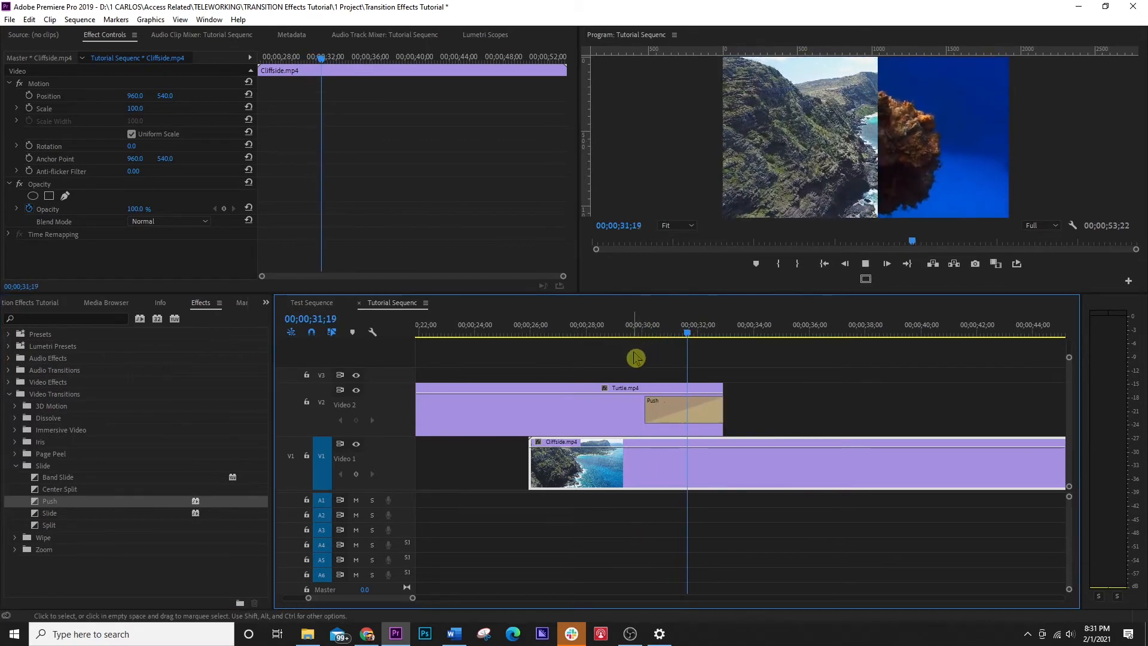
key(space)
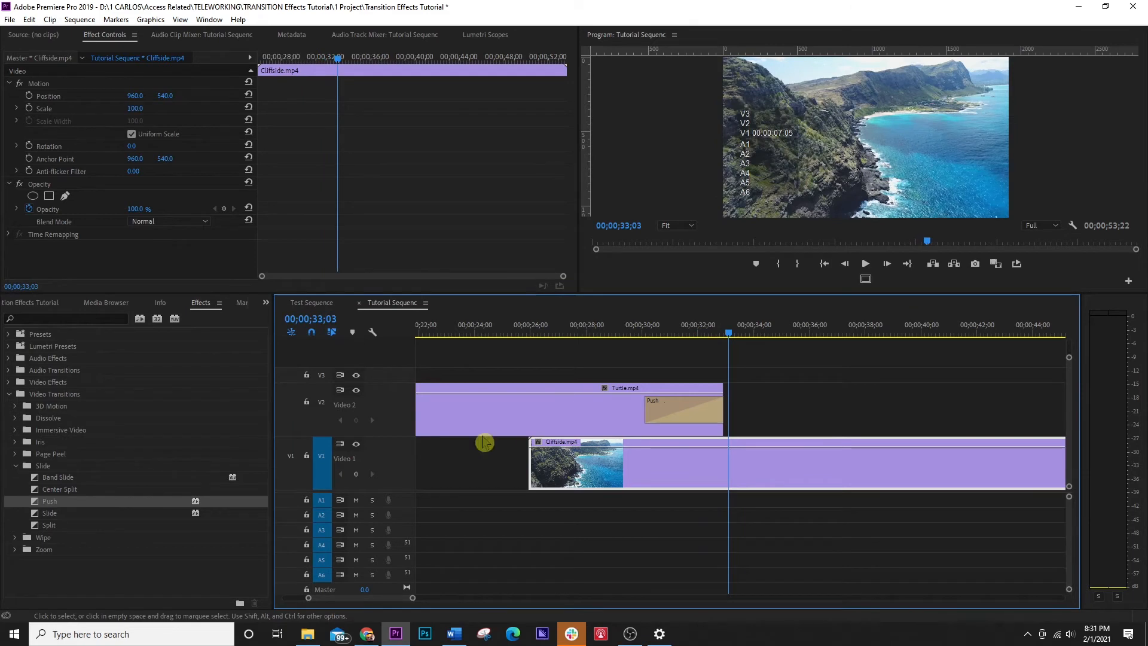
click(35, 515)
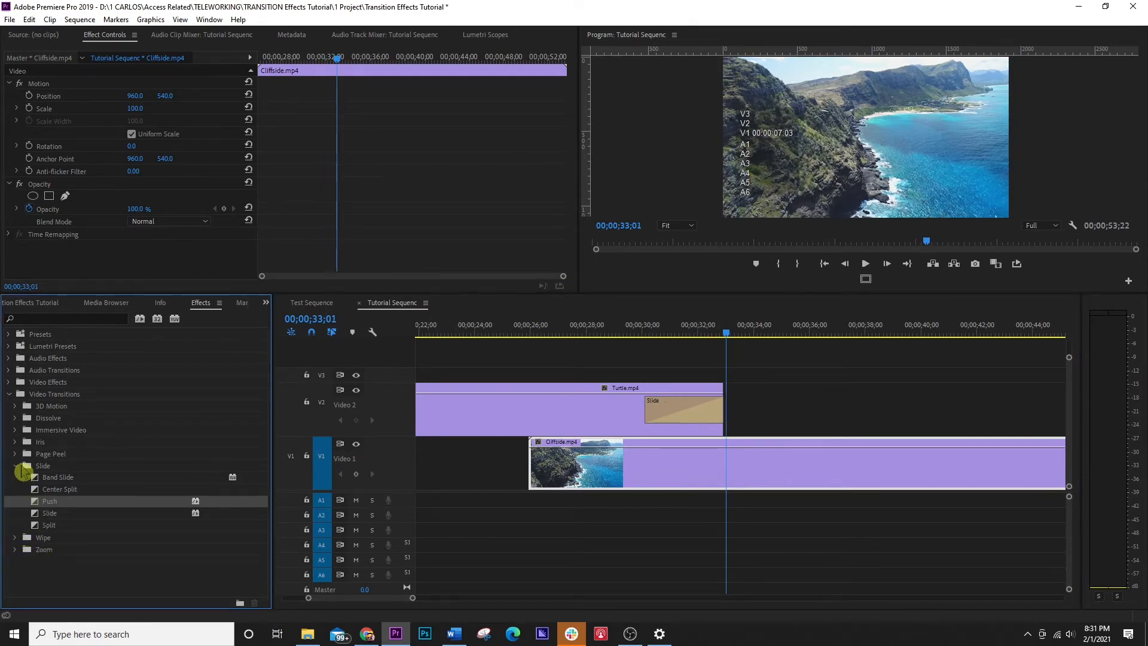
Switch from the Slide to the Wipe transitions, apply Barn Doors to Turtle.mp4 and play it back, and swap it for Band Wipe.
click(16, 467)
click(16, 478)
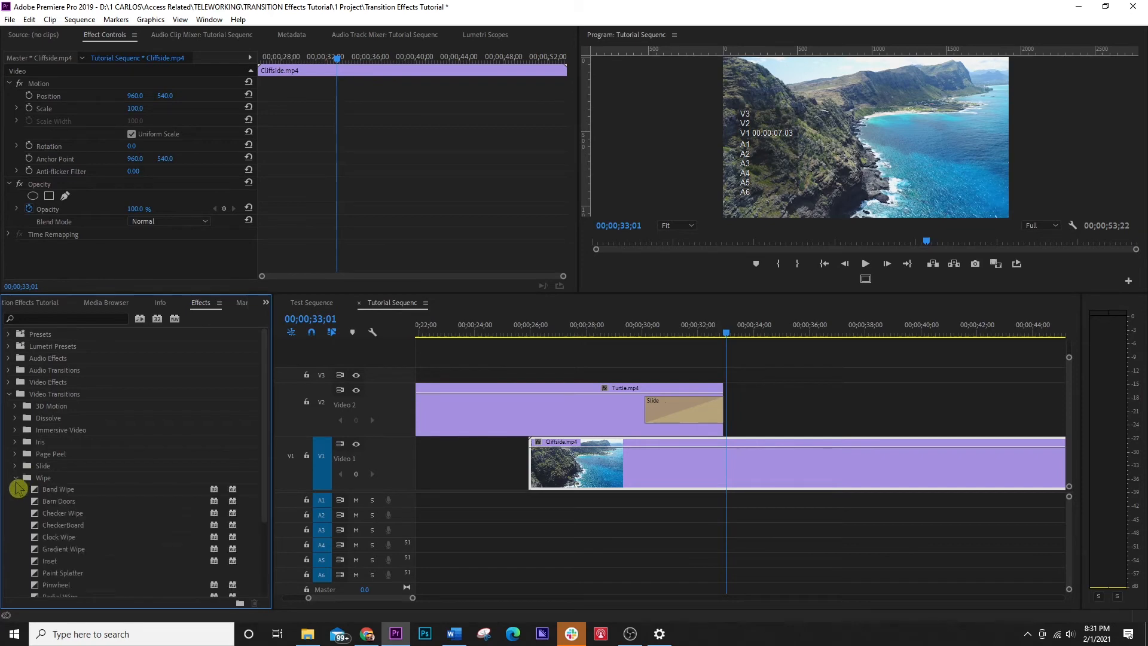
scroll(170, 489, down, 2)
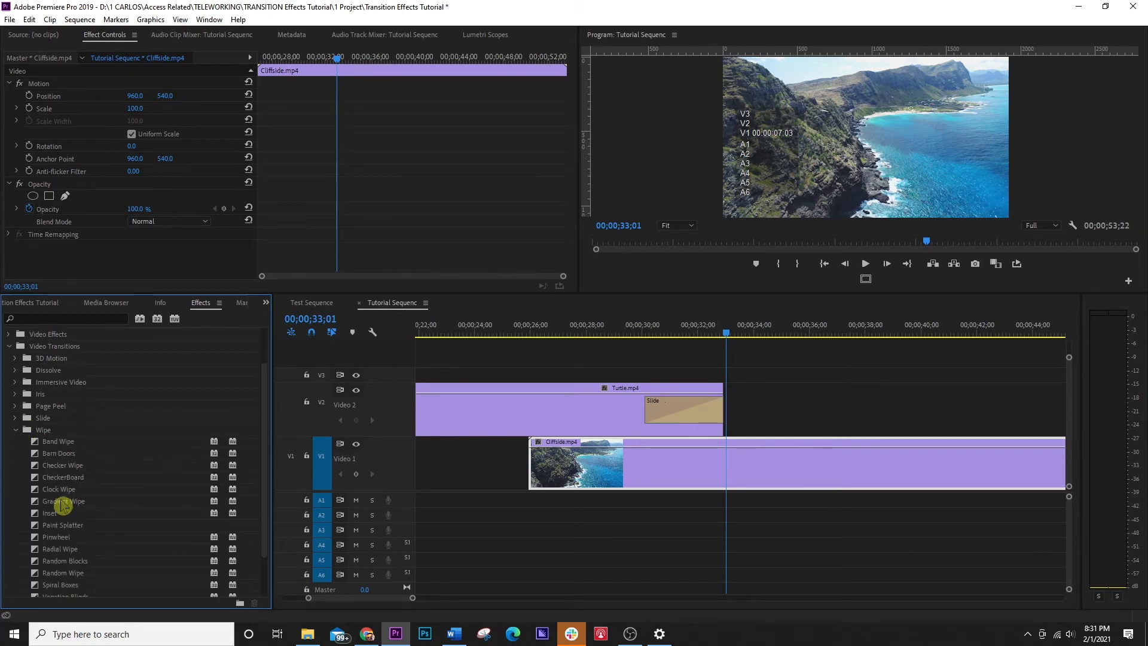
click(36, 455)
drag(36, 457, 701, 415)
click(633, 330)
key(space)
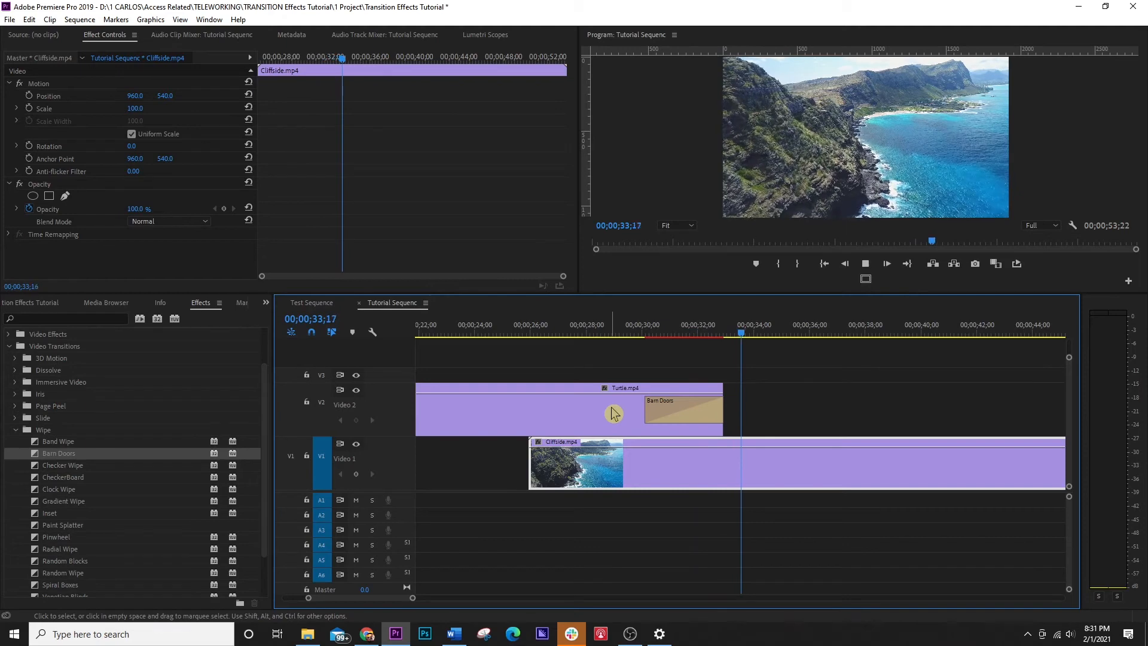
key(space)
key(ctrl+z)
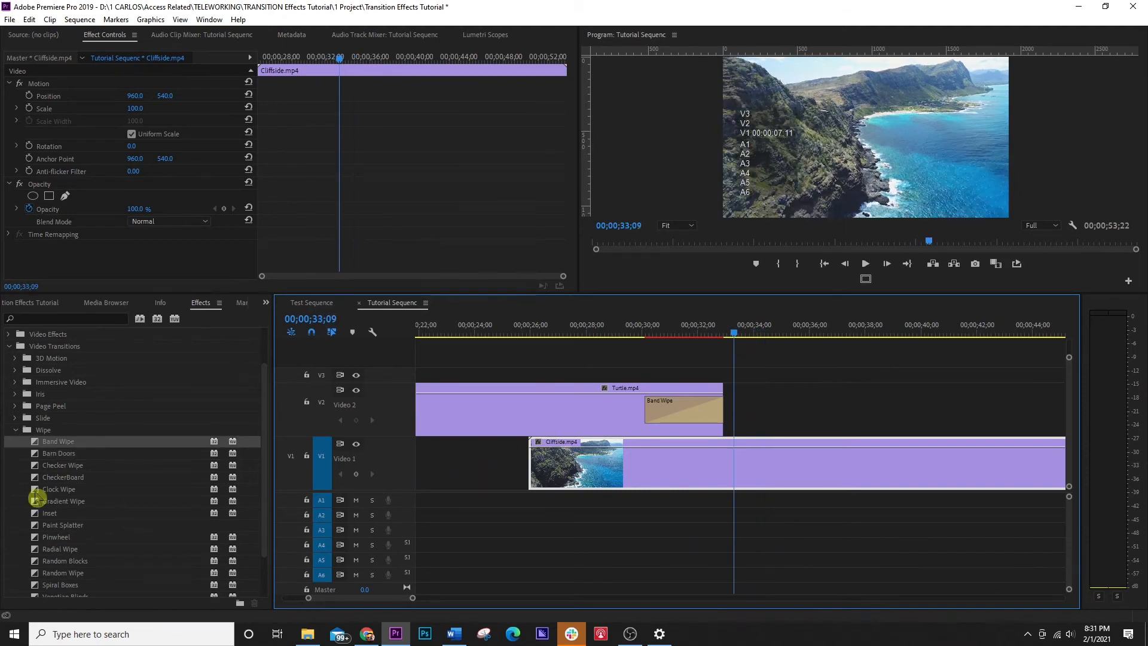
Replace Band Wipe on Turtle.mp4 with Gradient Wipe, accepting a softness of 10, and play it back.
scroll(35, 505, down, 2)
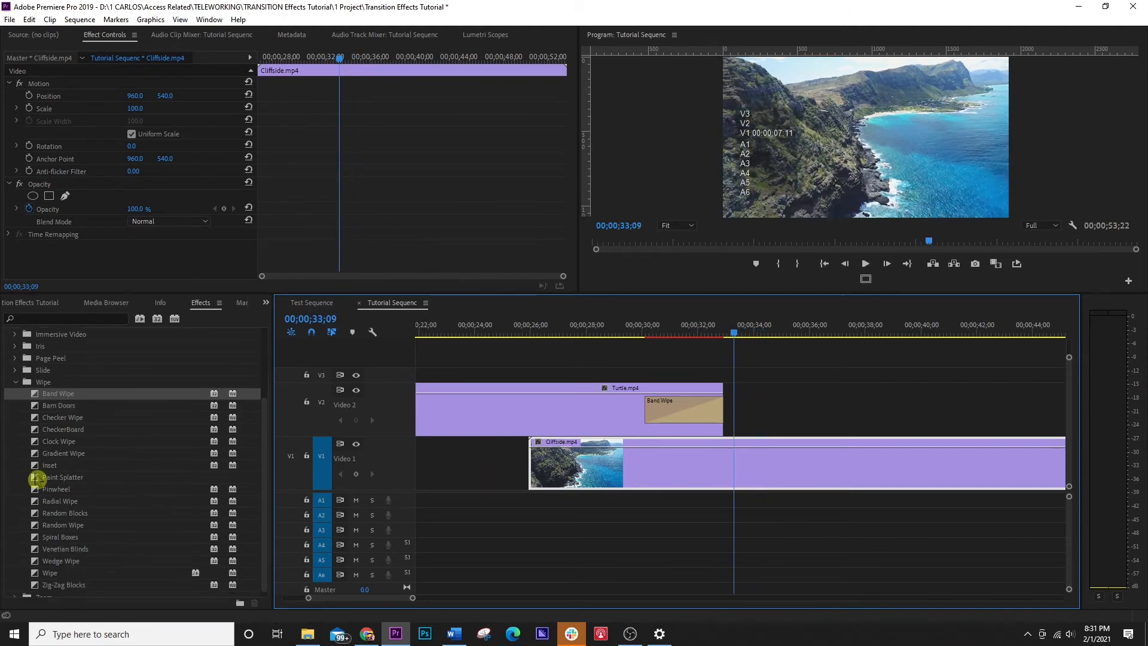
click(38, 457)
drag(335, 464, 658, 382)
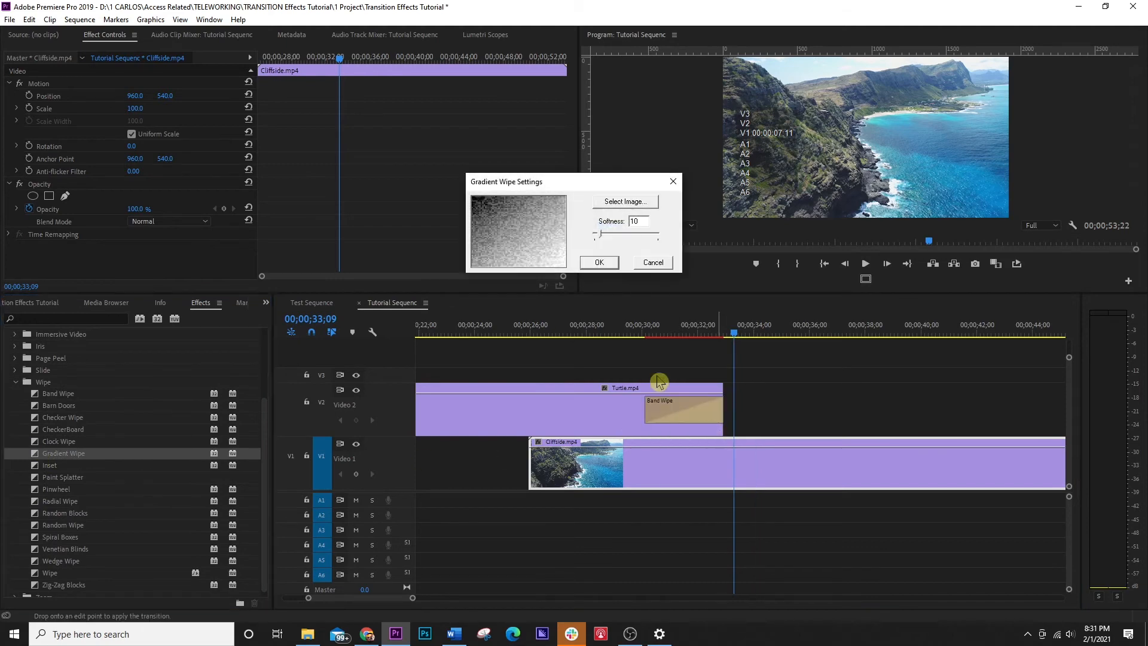
click(600, 262)
click(636, 331)
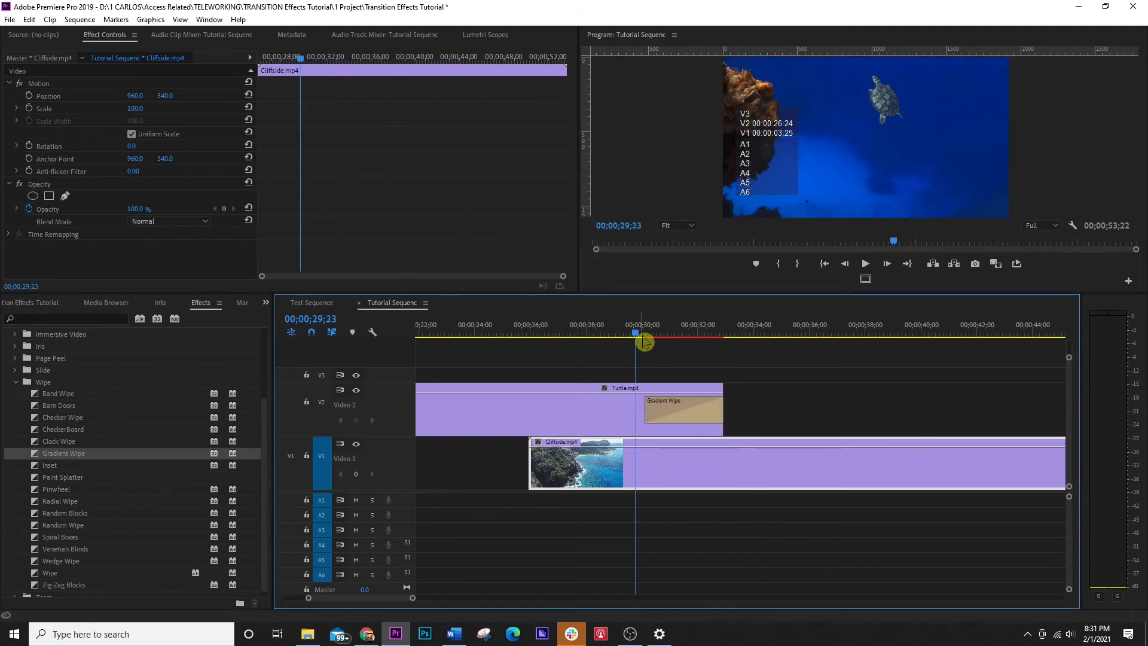
key(space)
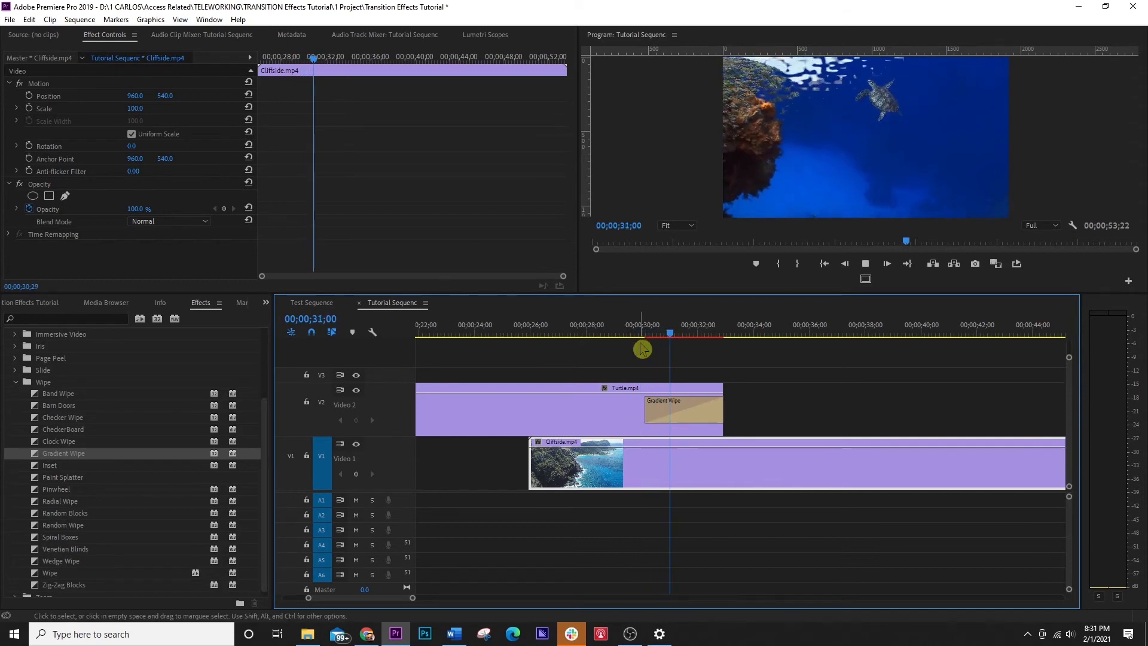
key(space)
Set the Gradient Wipe transition's softness to 16 in its custom settings and play back the softened wipe.
click(676, 403)
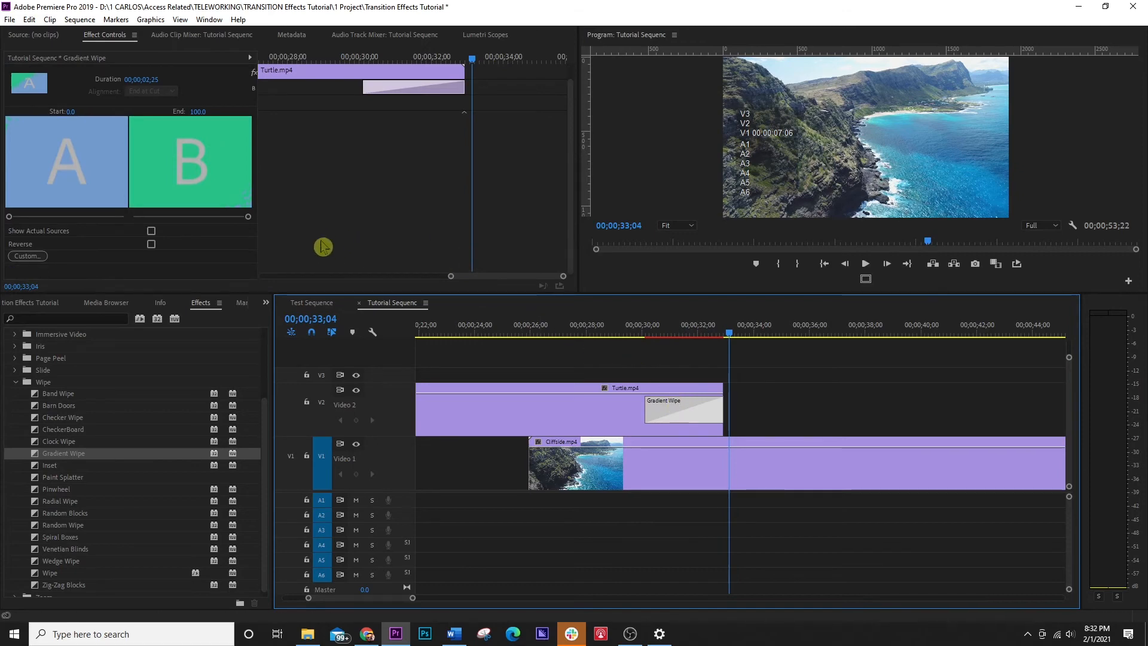
click(24, 256)
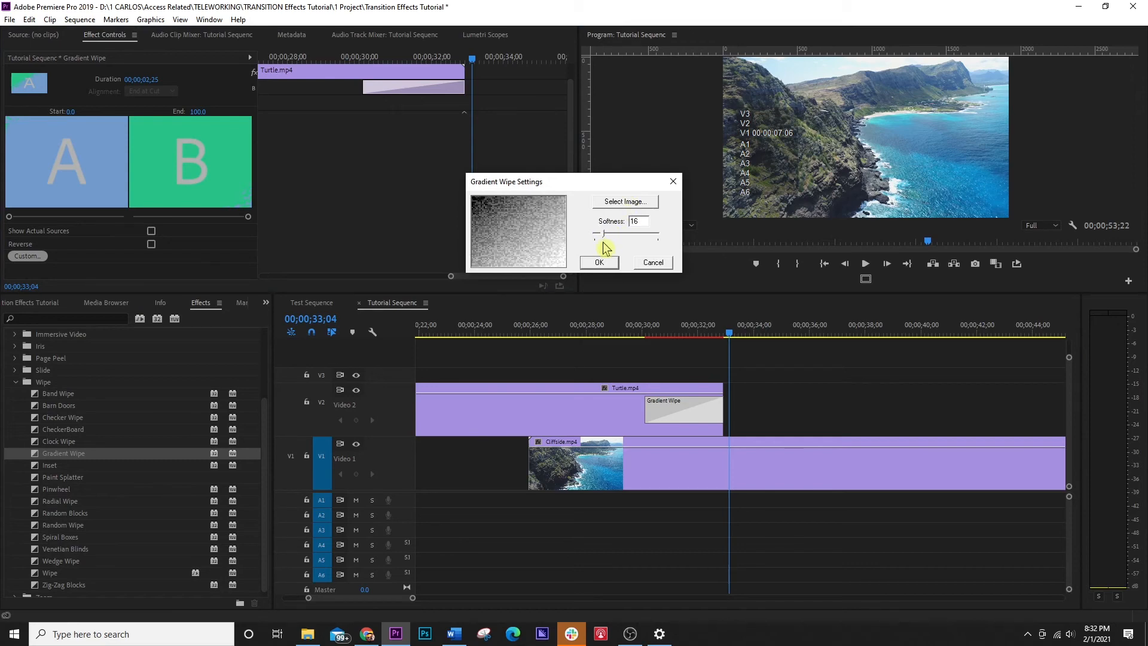
click(599, 262)
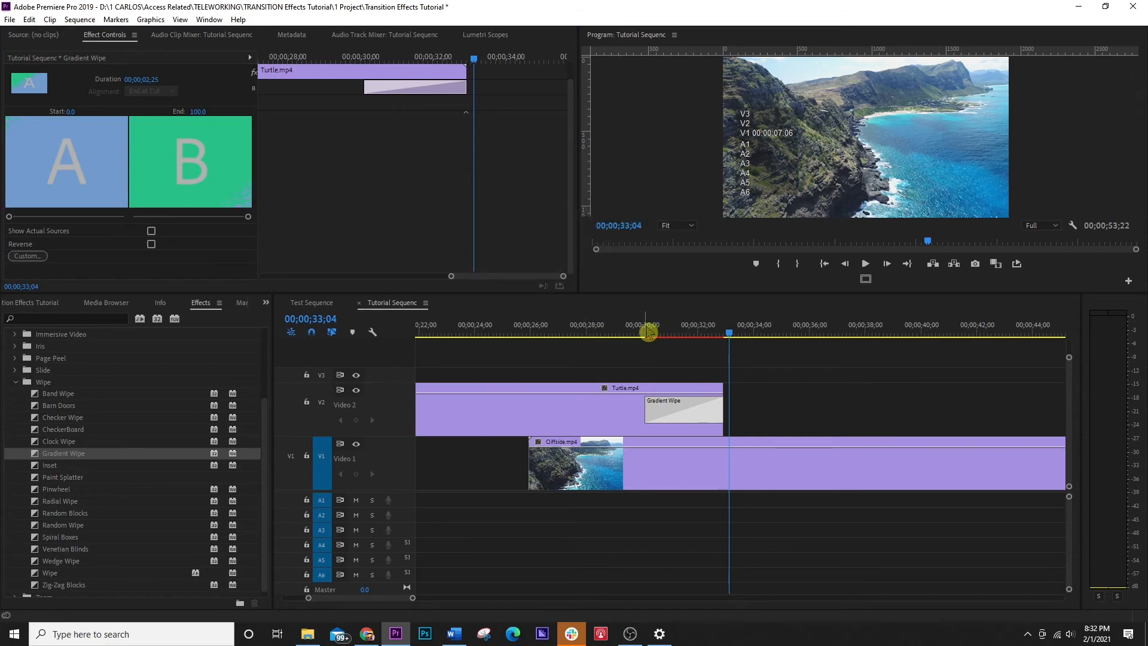
click(646, 333)
key(space)
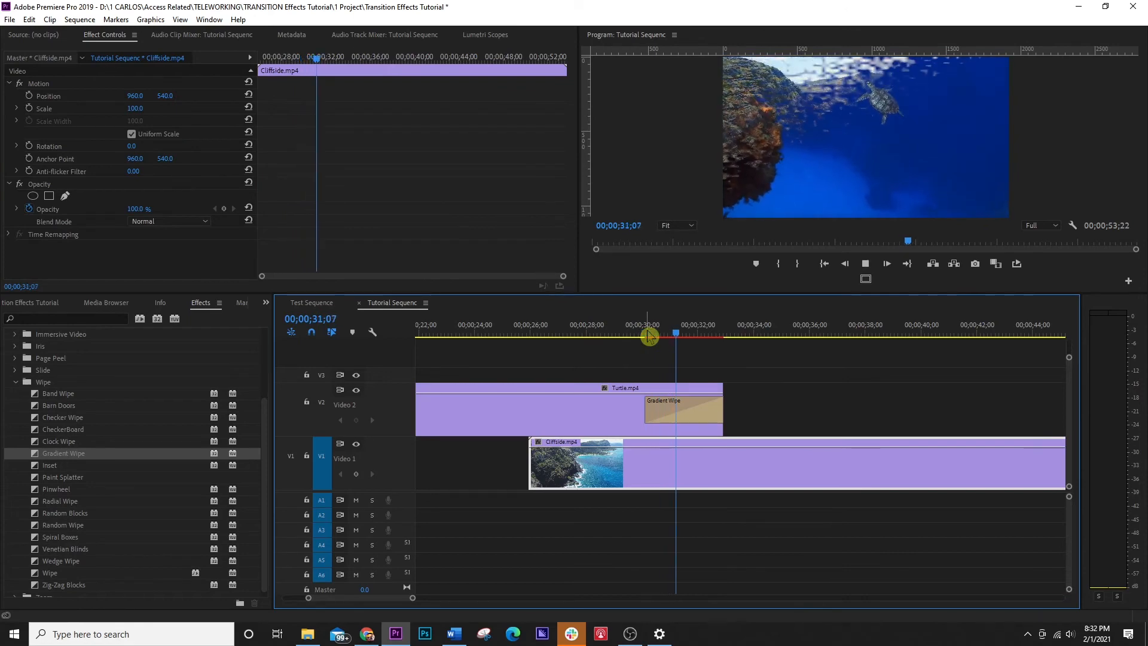
key(space)
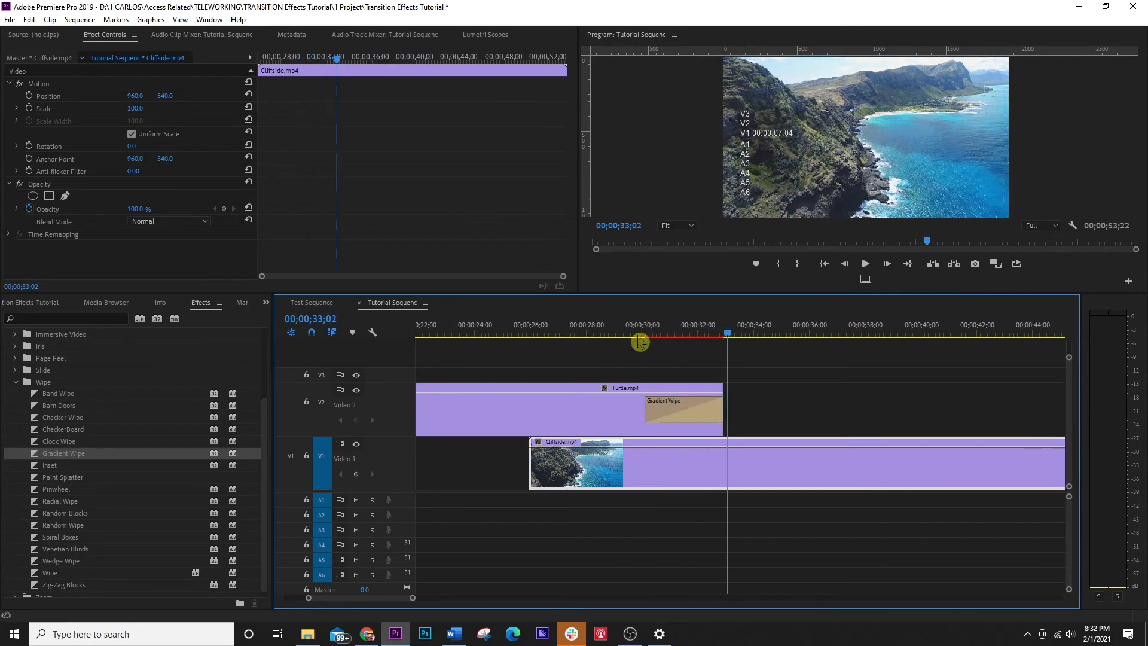
Replace Gradient Wipe on Turtle.mp4 with the Paint Splatter transition and play it back.
scroll(35, 490, down, 1)
click(37, 475)
drag(39, 480, 657, 407)
click(640, 332)
key(space)
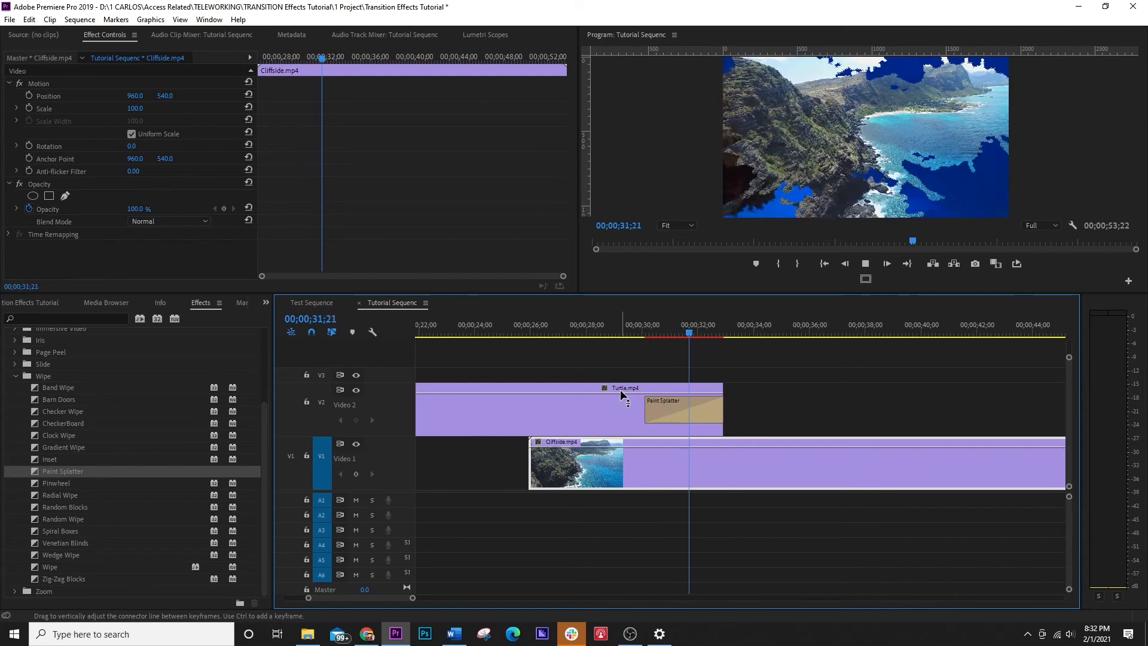
key(space)
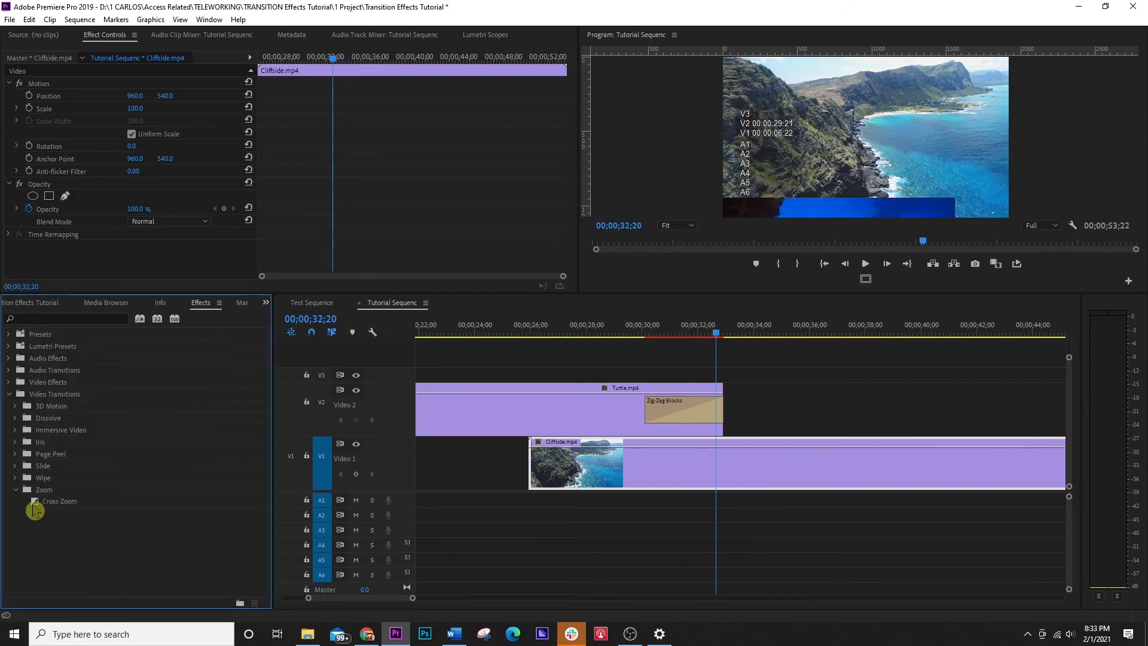
Replace Zig-Zag Blocks on Turtle.mp4 with the Cross Zoom transition and play it back.
click(38, 506)
drag(37, 506, 678, 414)
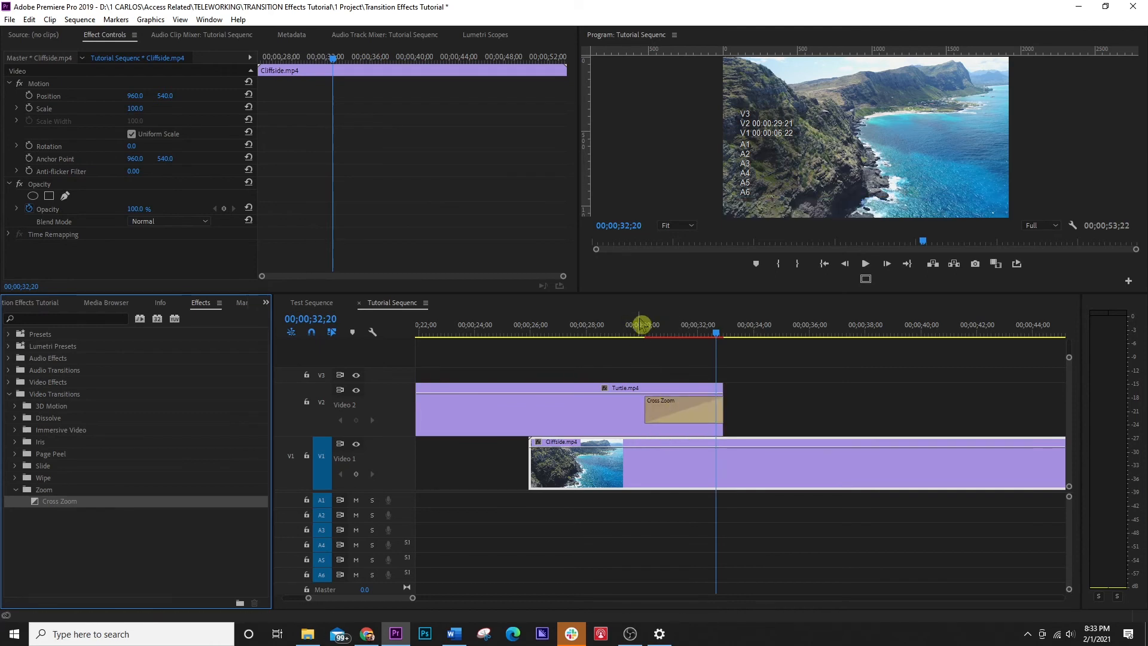
click(640, 326)
key(space)
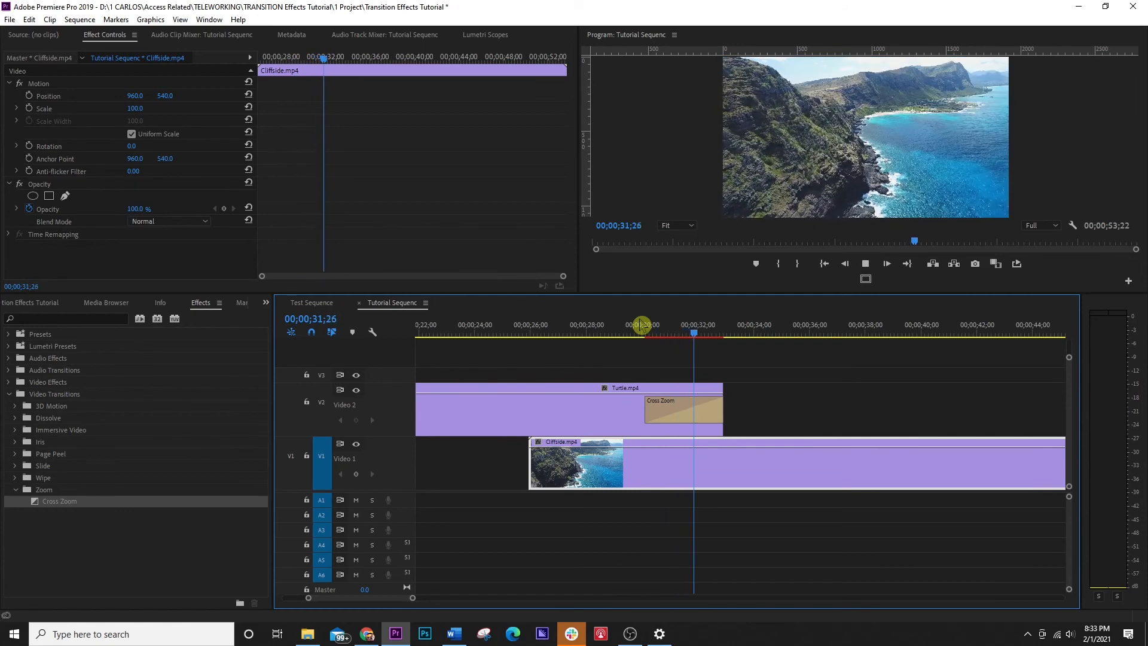
Lengthen the Cross Zoom transition by extending its start to a duration of 00;00;04;16, and play it back.
click(646, 418)
drag(646, 417, 598, 419)
click(588, 328)
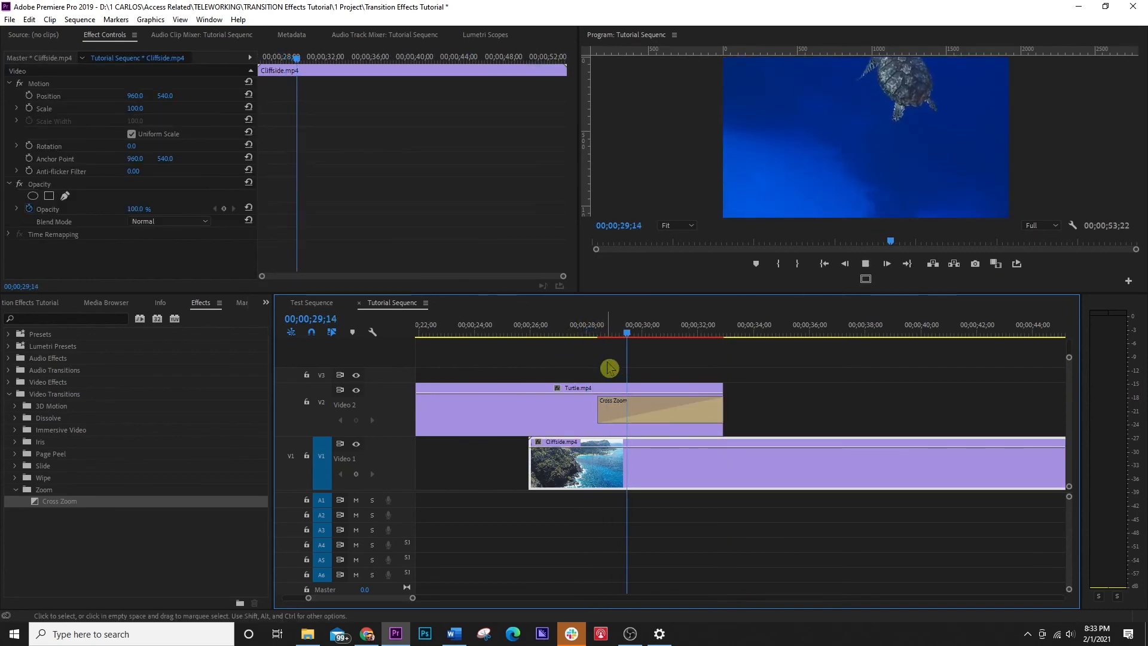
key(space)
Show the Cross Zoom transition's settings and bring both complete clips into view in the timeline.
click(639, 412)
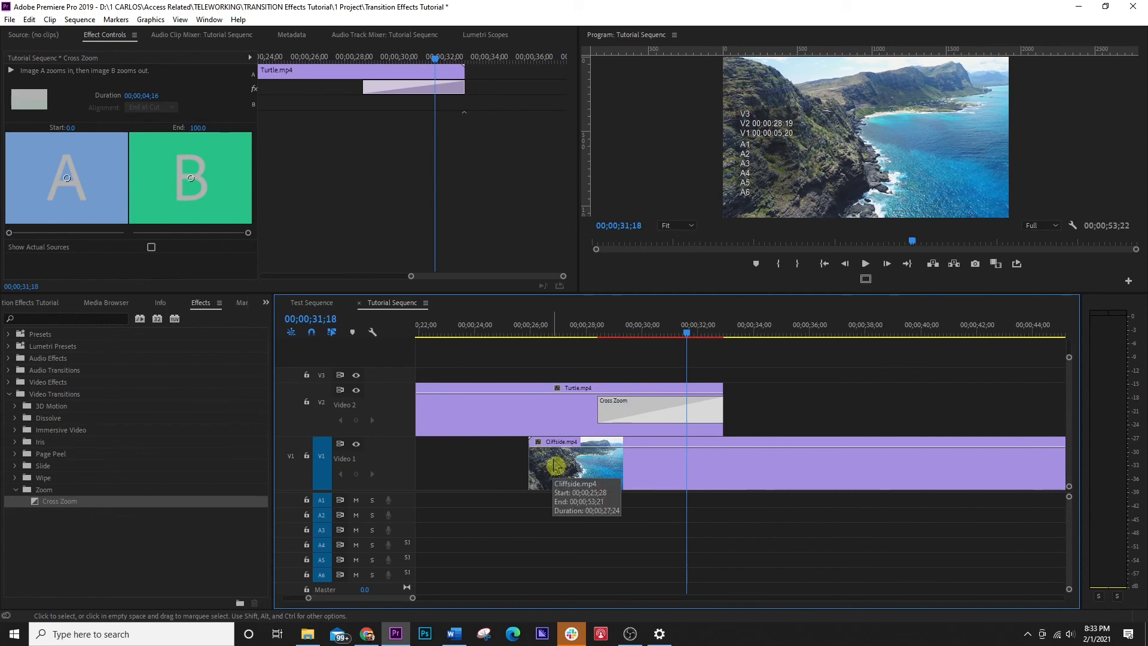
key(minus)
key(minus)
key(minus)
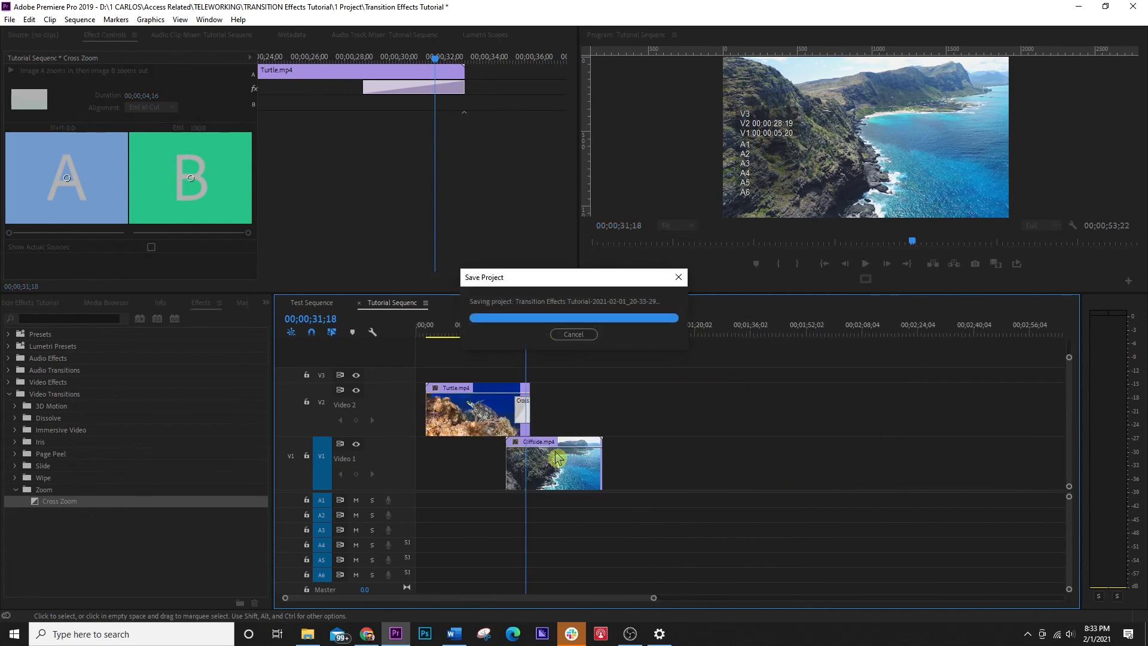